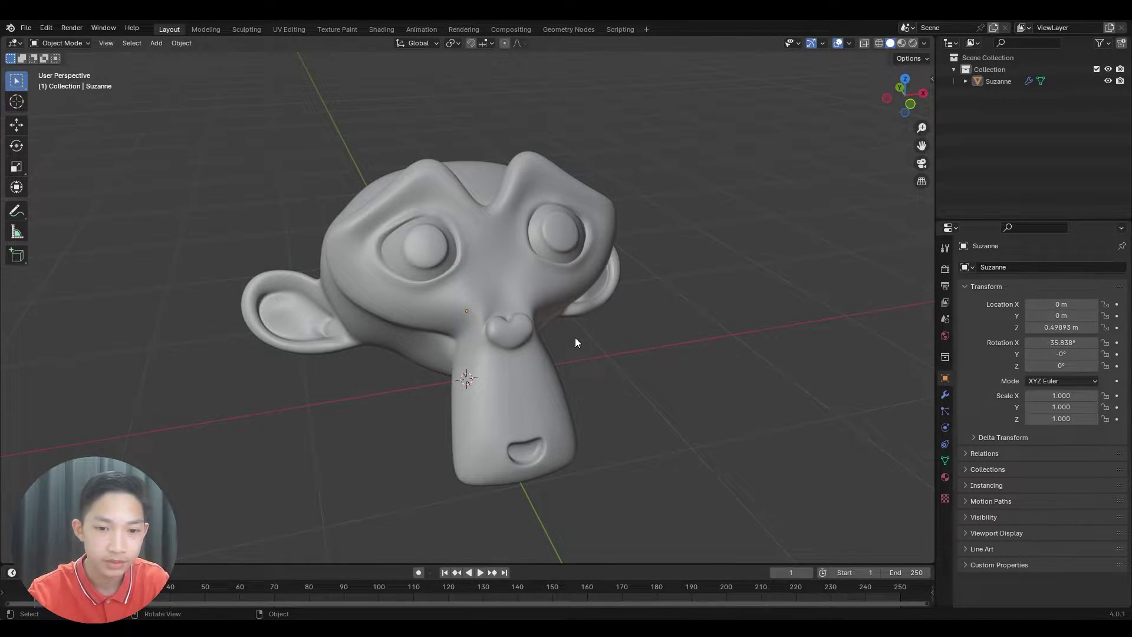
Select the Suzanne monkey head, switch to the Shading workspace and give it a new material.
middle_click_drag(576, 342, 532, 334)
left_click(525, 299)
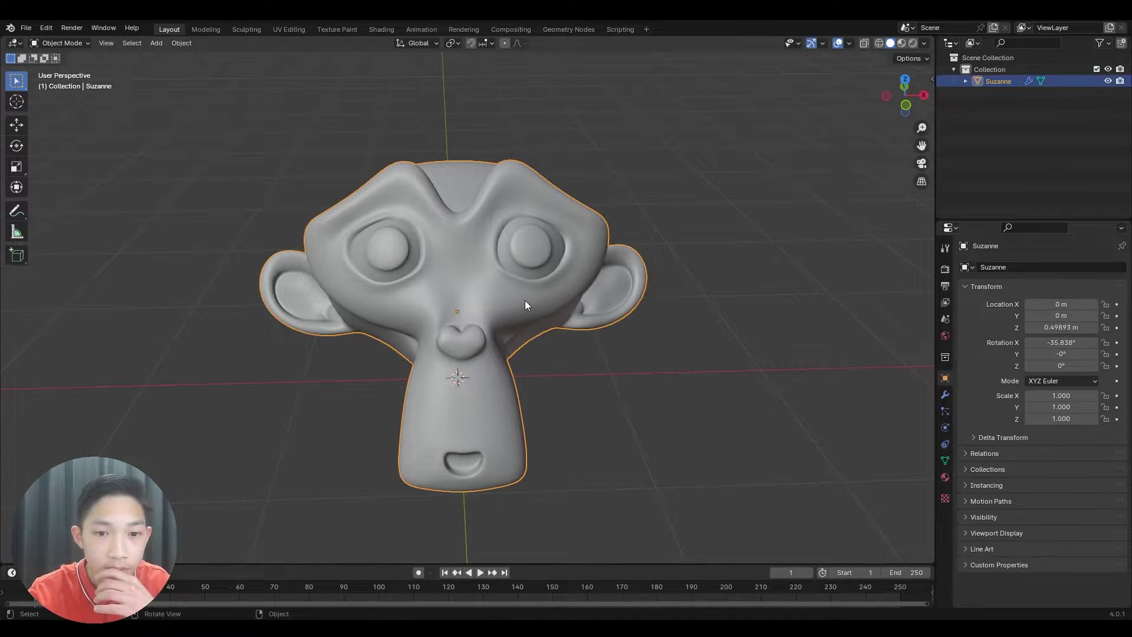
left_click(379, 29)
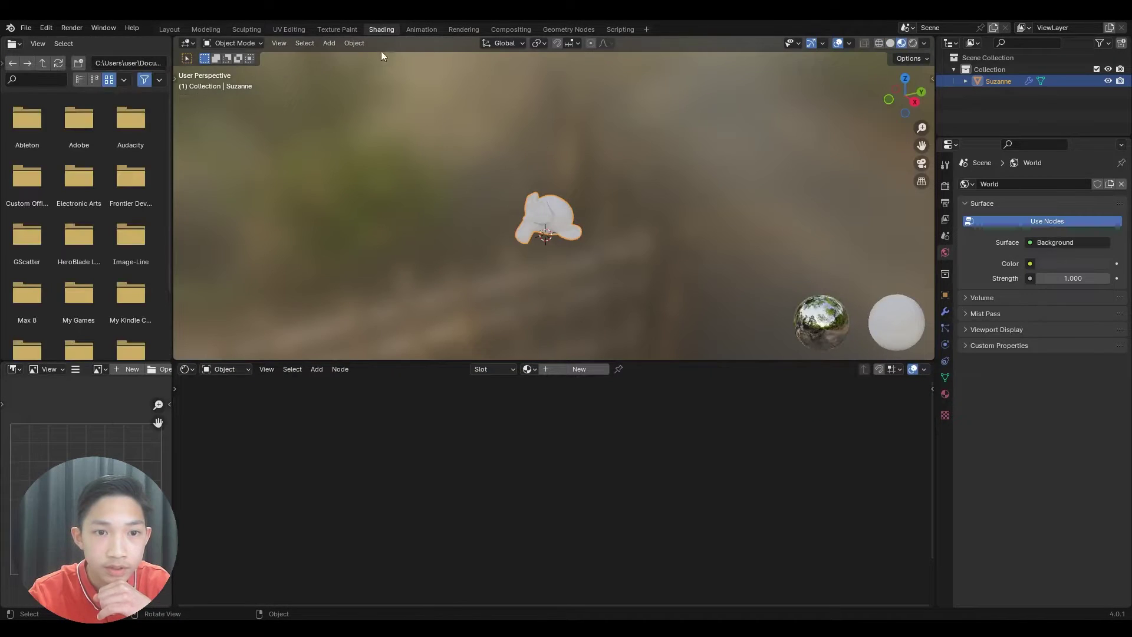
scroll(448, 235, "up", 3)
middle_click_drag(447, 234, 557, 256)
scroll(560, 258, "up", 3)
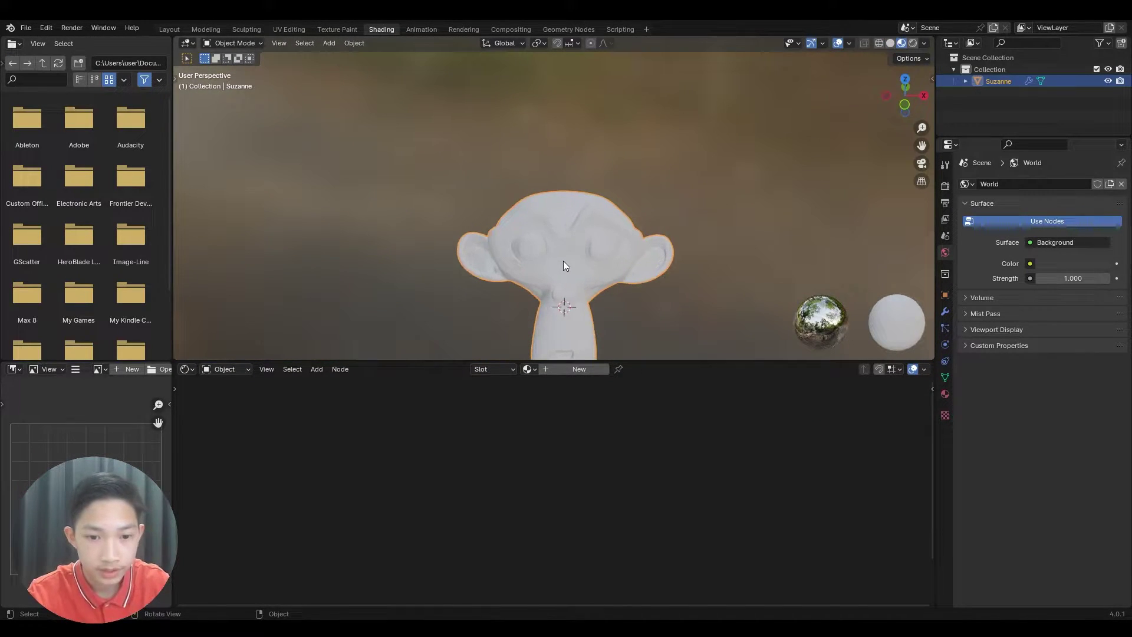
middle_click_drag(612, 287, 596, 228)
scroll(581, 265, "up", 2)
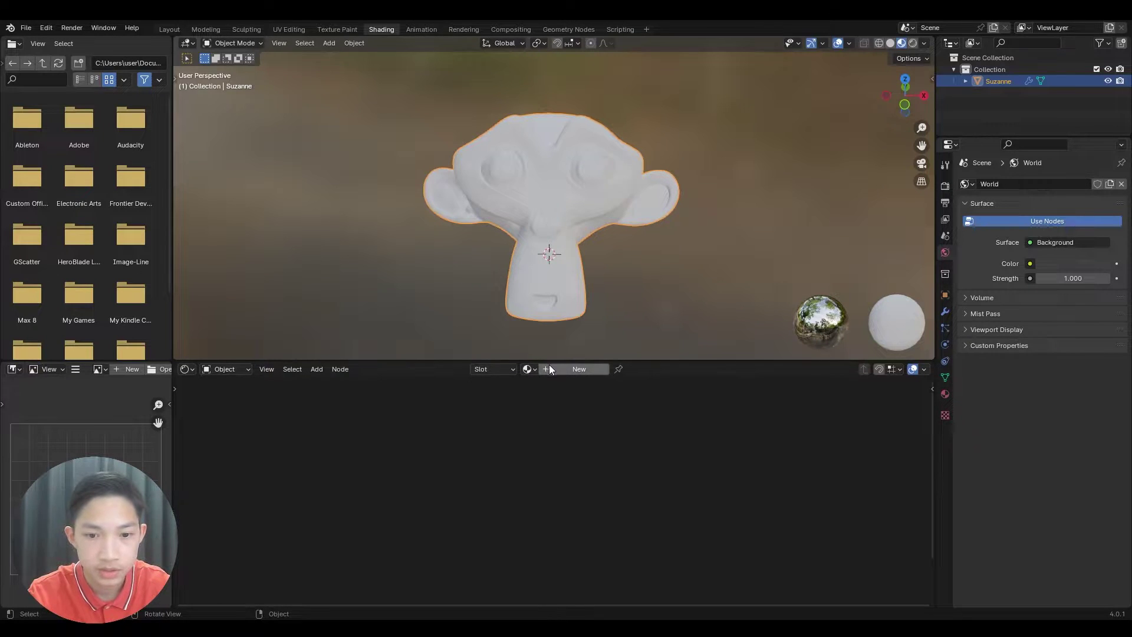
left_click(579, 369)
Spread the Principled BSDF and Material Output nodes apart to leave a wide gap between them.
scroll(571, 488, "up", 2)
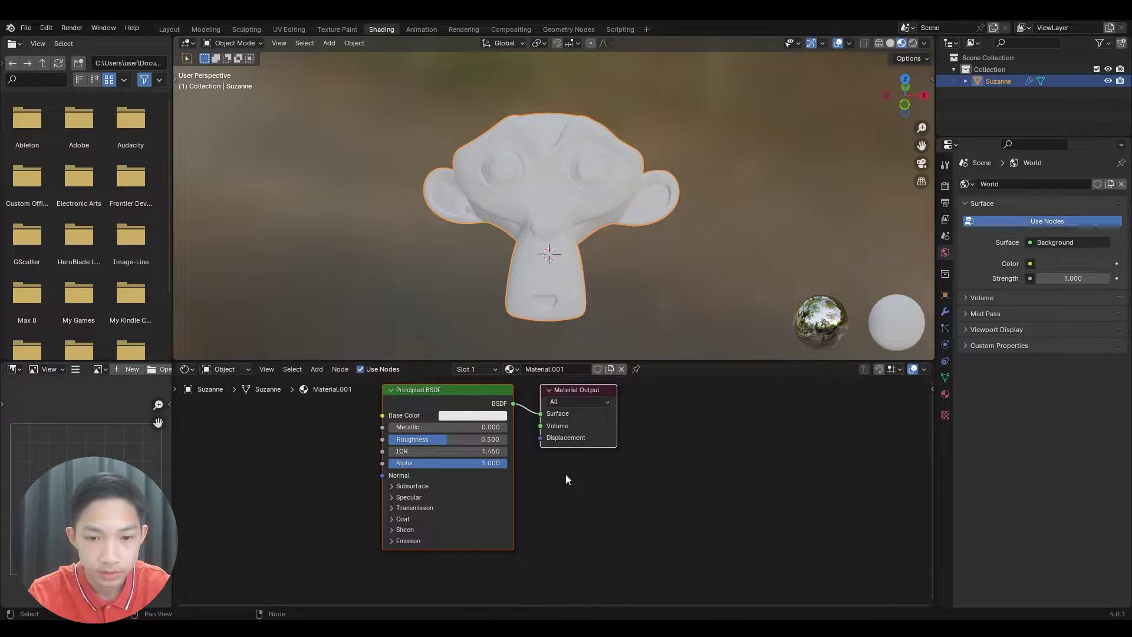
middle_click_drag(569, 473, 443, 576)
scroll(444, 575, "up", 1)
left_click(426, 479)
left_click_drag(428, 479, 672, 467)
mouse_move(321, 475)
left_mouse_down()
mouse_move(305, 464)
mouse_move(328, 502)
mouse_move(316, 462)
left_mouse_up()
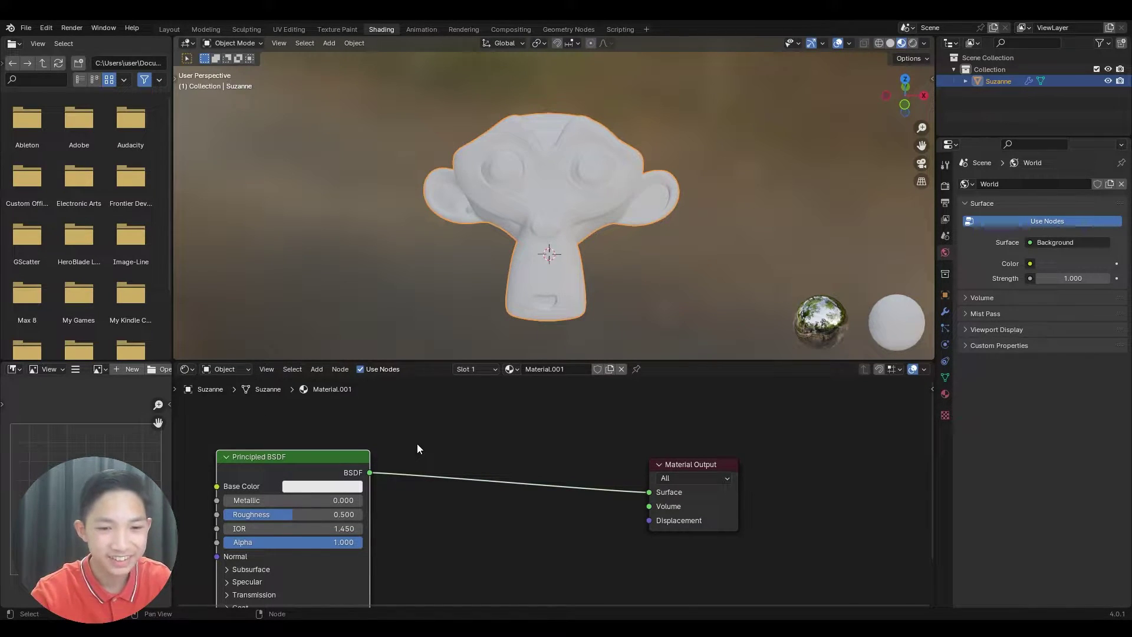
Insert a Shader to RGB node on the link between Principled BSDF and Material Output.
key("shift+a")
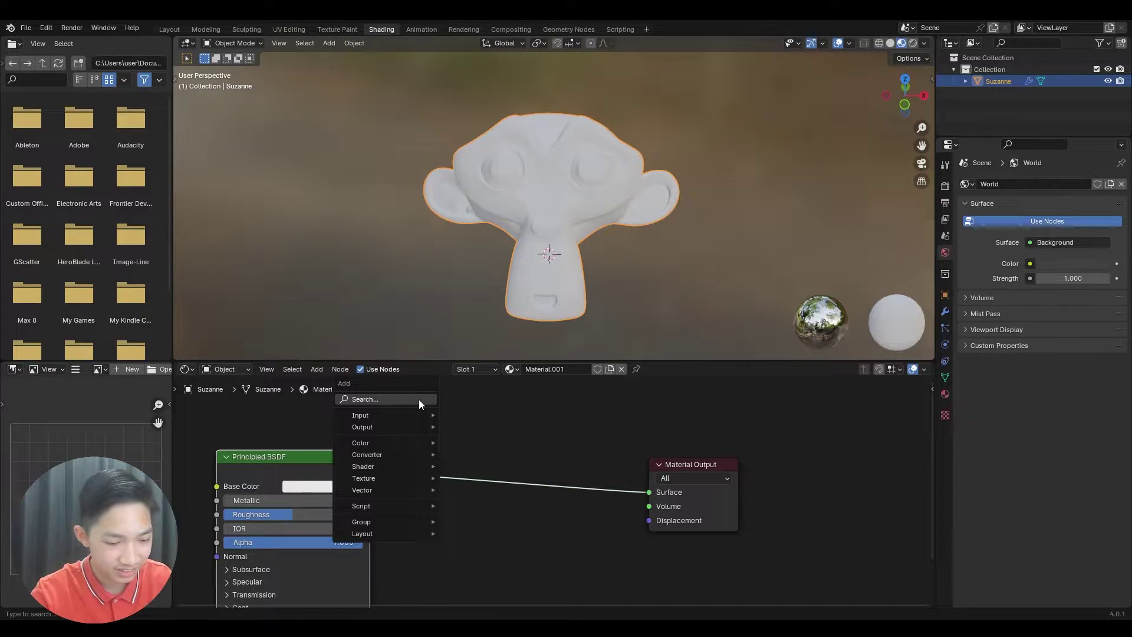
left_click(419, 398)
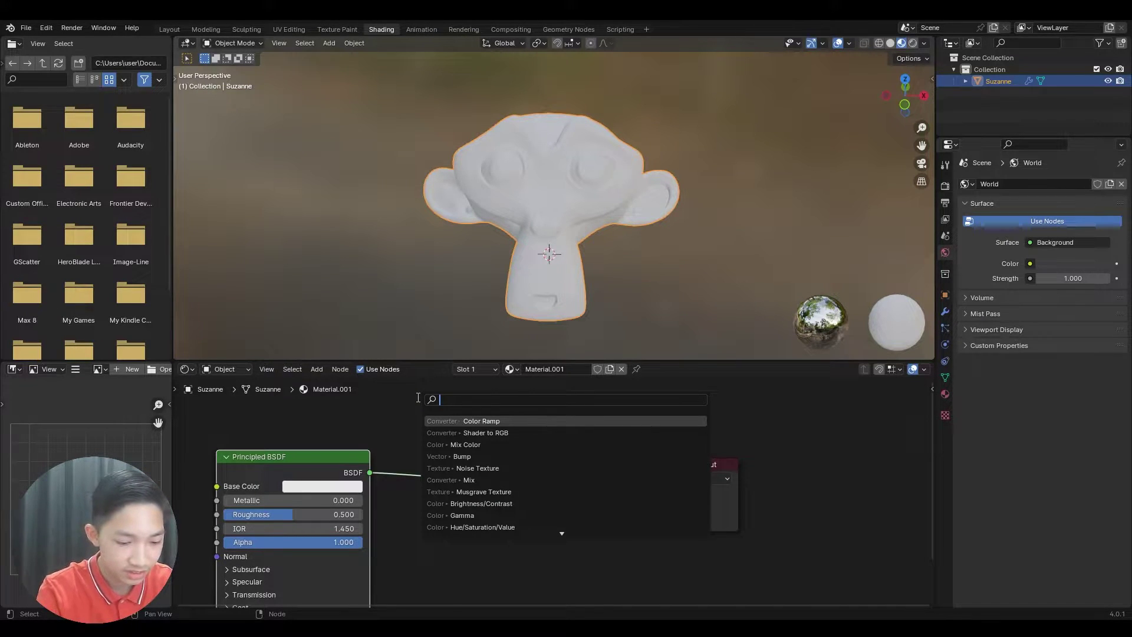
type("shader to")
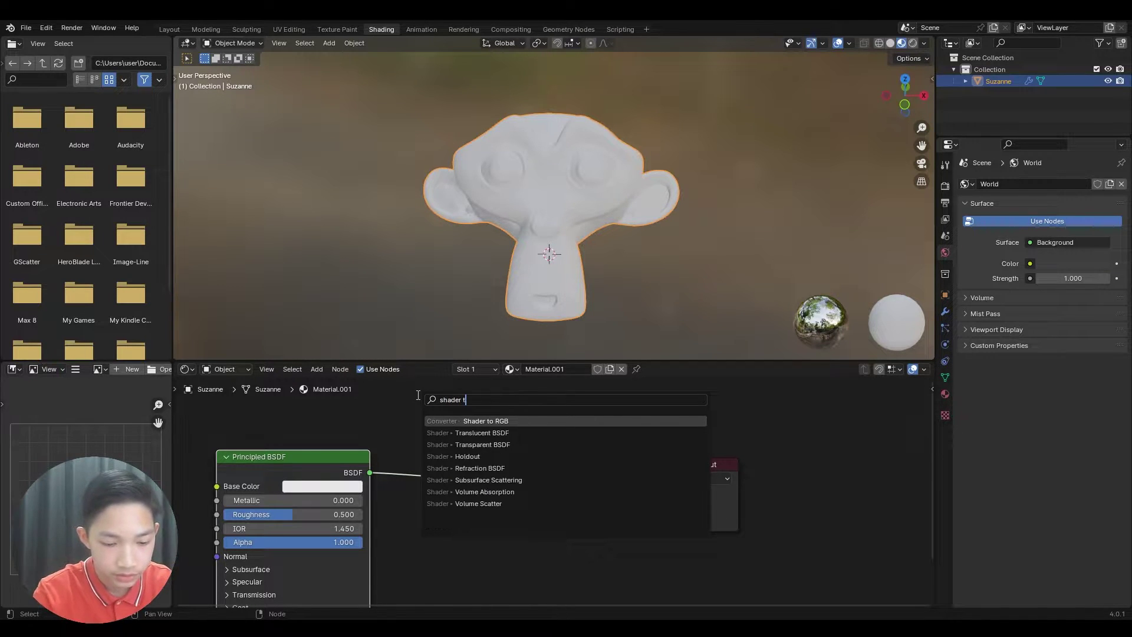
left_click(483, 420)
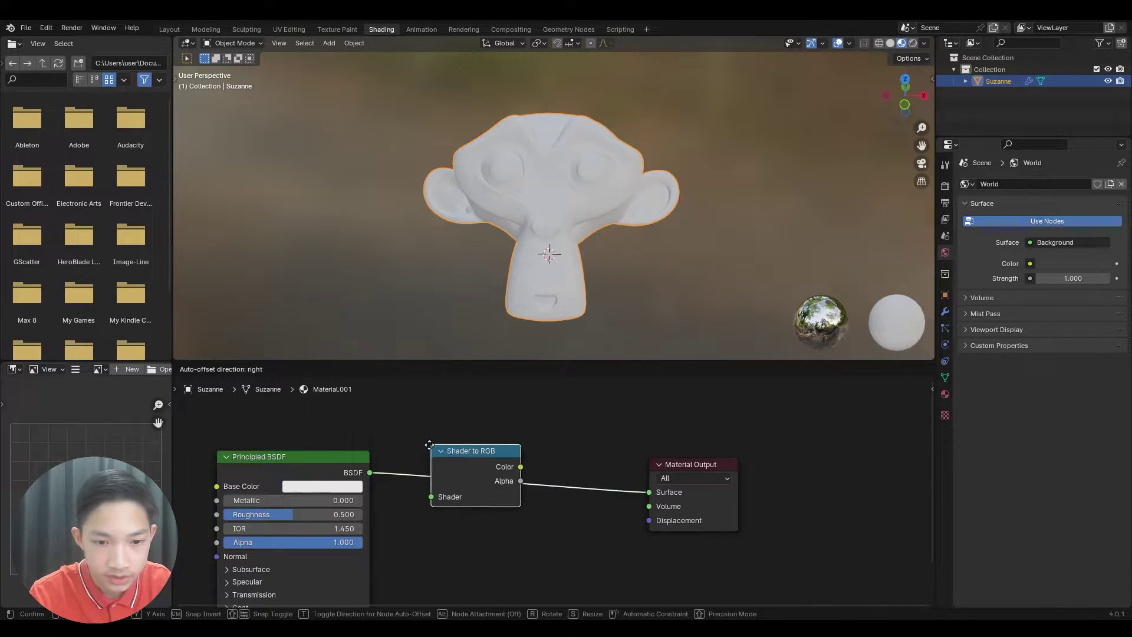
left_click(422, 447)
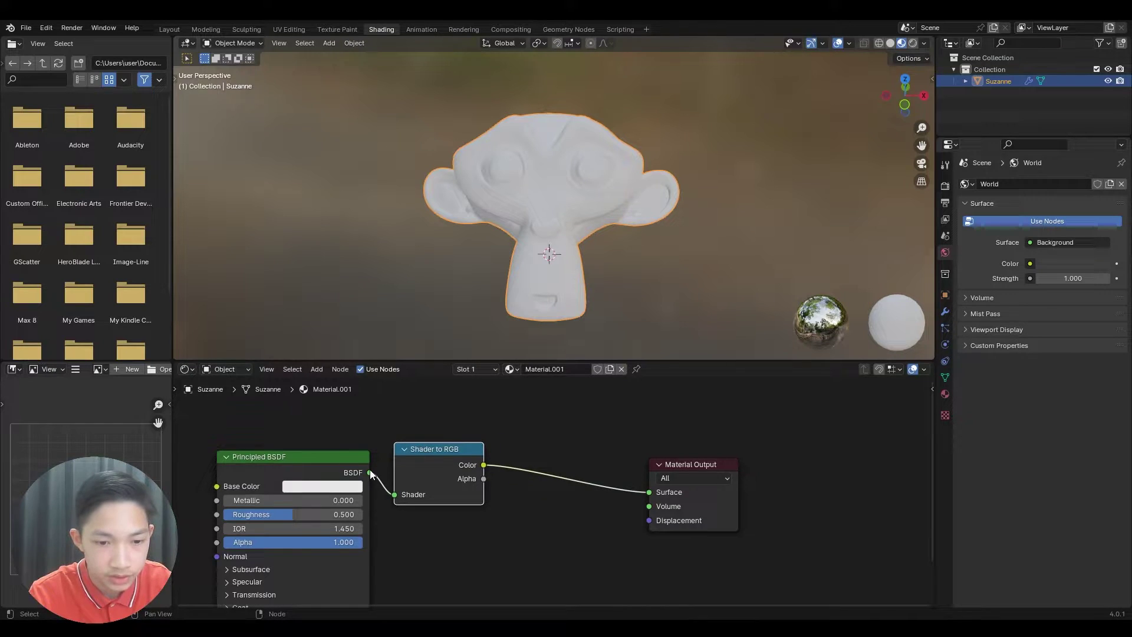
Move Material Output further away and insert a Color Ramp node between Shader to RGB and Material Output.
left_click_drag(686, 464, 790, 443)
key("shift+a")
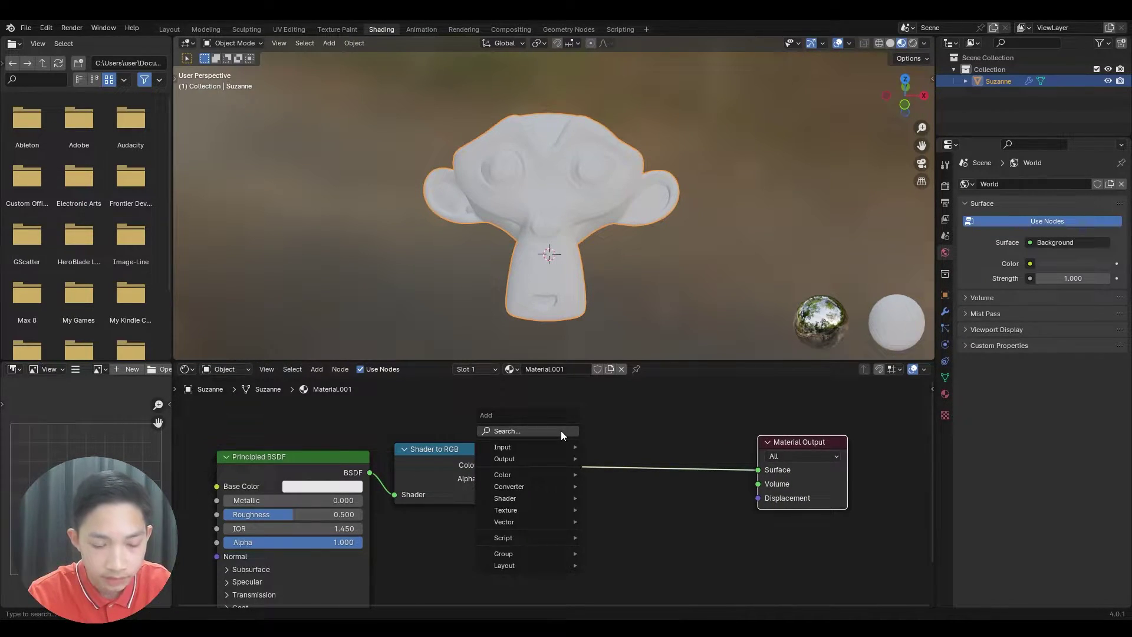
type("color")
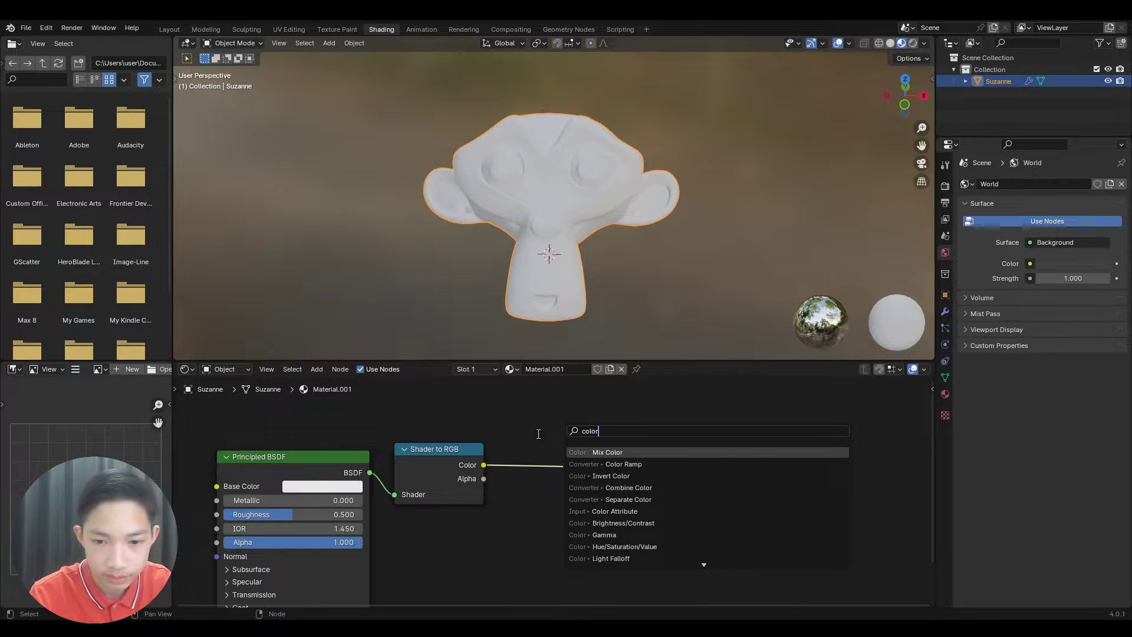
left_click(579, 464)
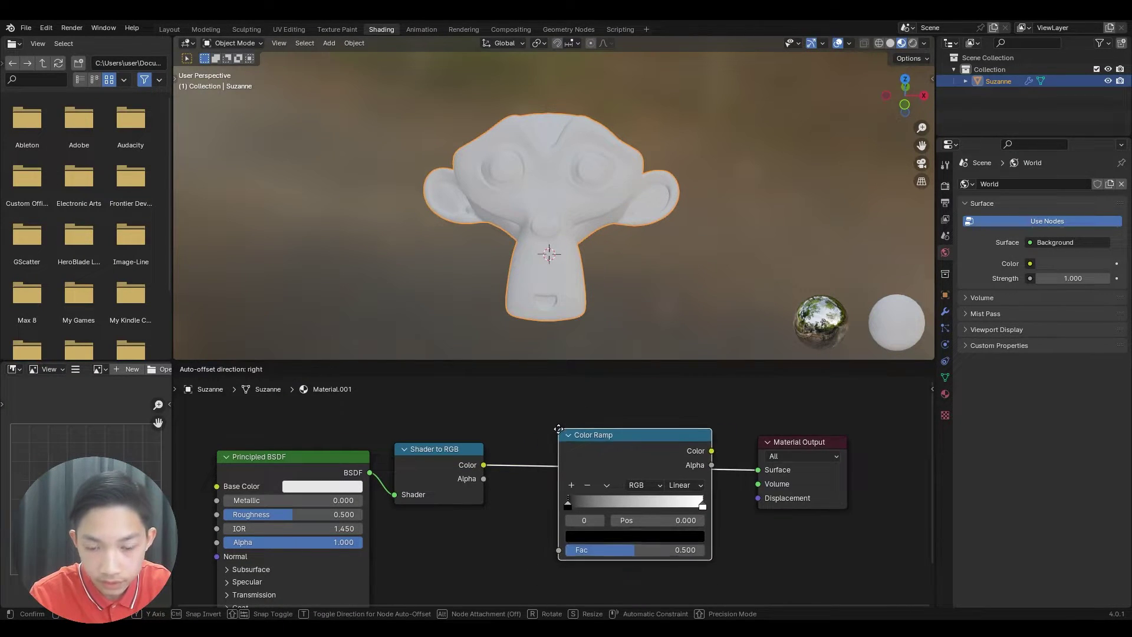
key("KP_Decimal")
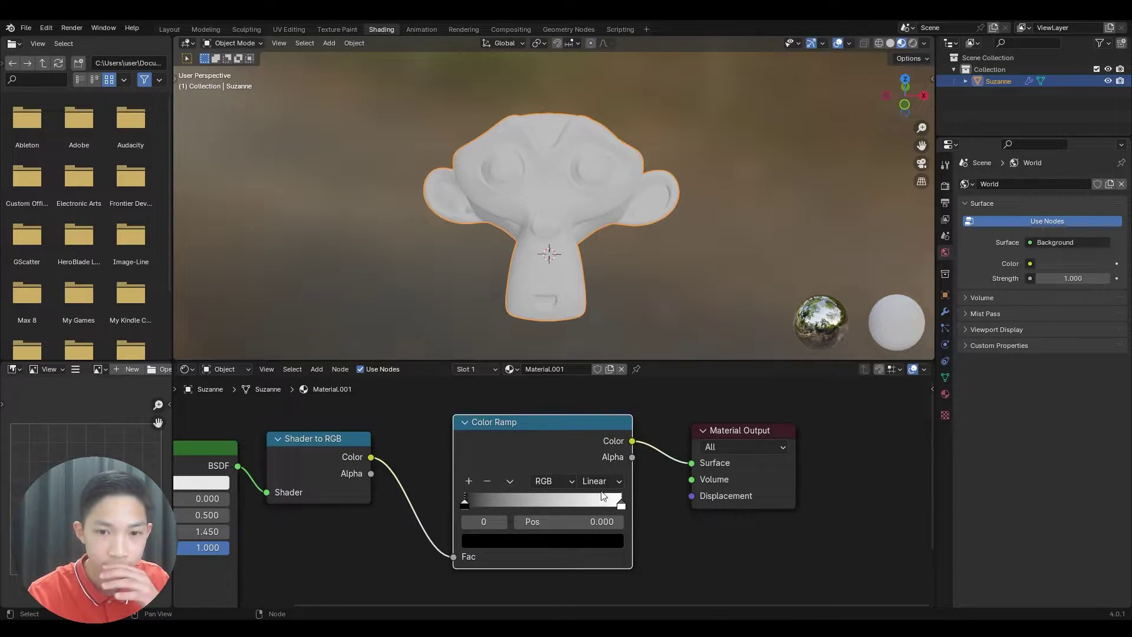
Try moving the Color Ramp's black stop to position 0.473 to strengthen the shadows on the monkey head.
middle_click_drag(737, 193, 654, 213)
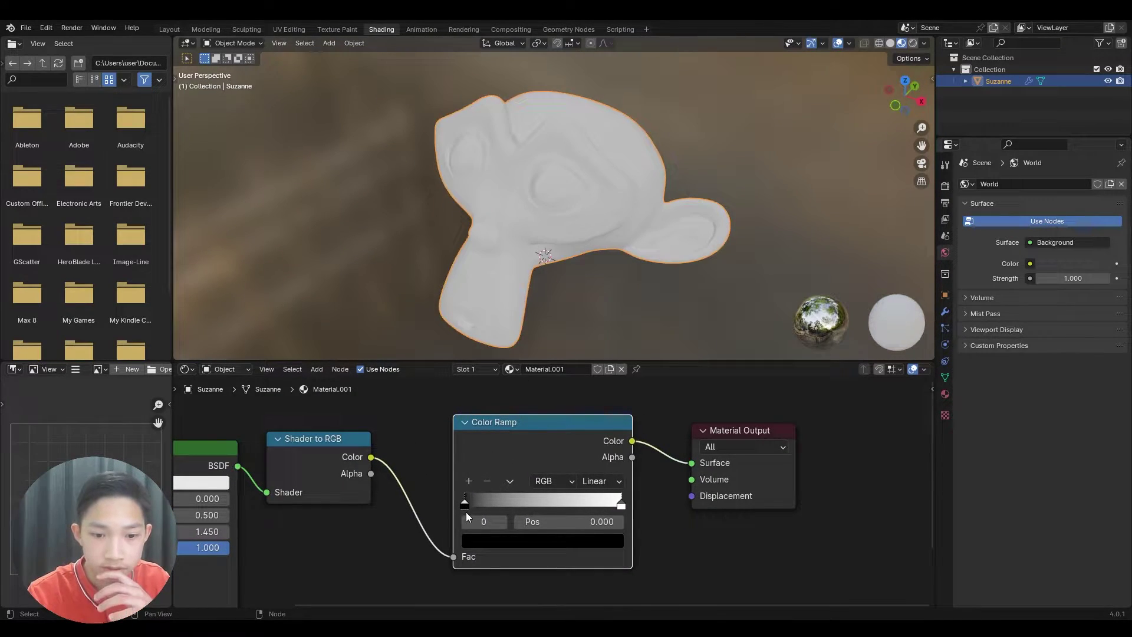
left_click_drag(470, 504, 567, 500)
middle_click_drag(649, 236, 552, 278)
mouse_move(549, 502)
left_mouse_down()
mouse_move(575, 502)
mouse_move(538, 501)
left_mouse_up()
middle_click_drag(614, 316, 575, 309)
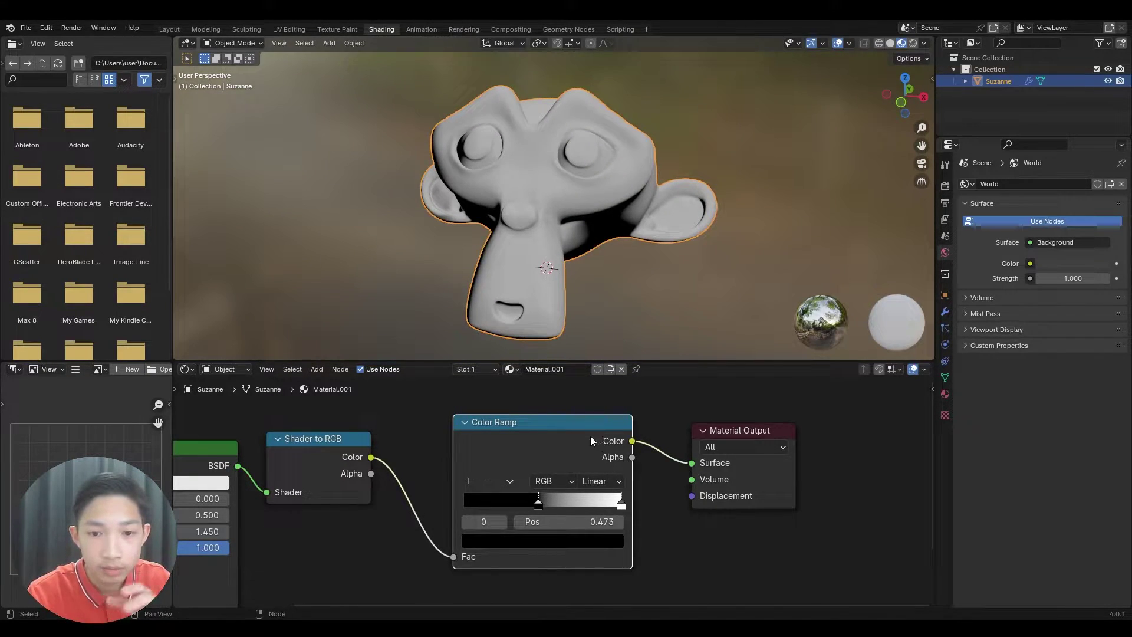
scroll(549, 314, "up", 1)
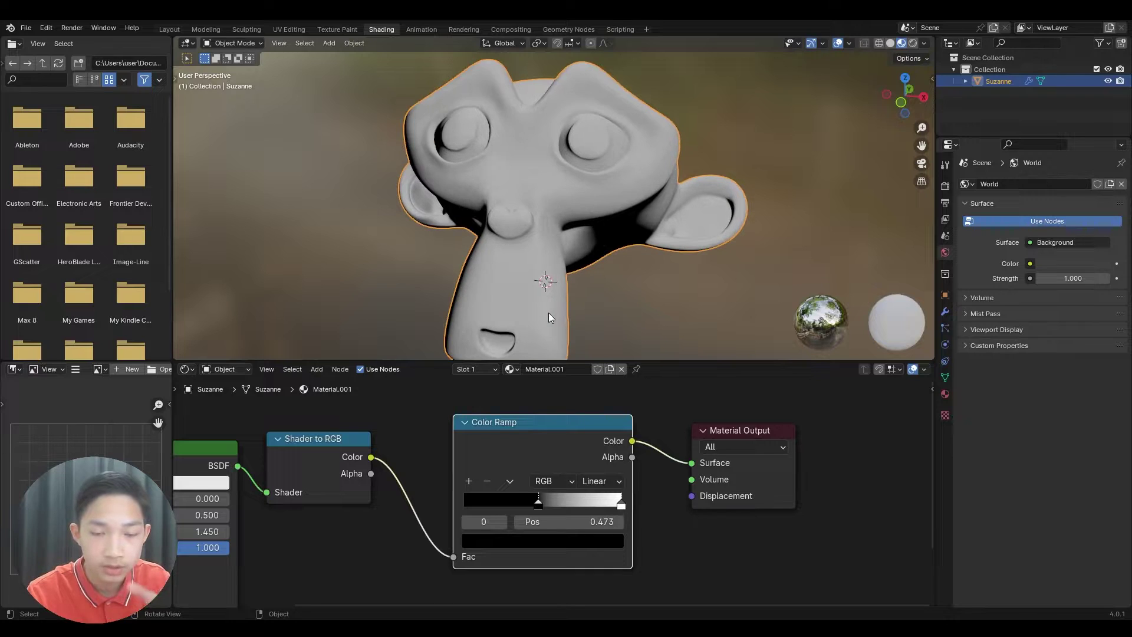
Set the Color Ramp interpolation to Constant, with the black stop at 0 and the white stop at about 0.59.
left_click(598, 481)
left_click(601, 583)
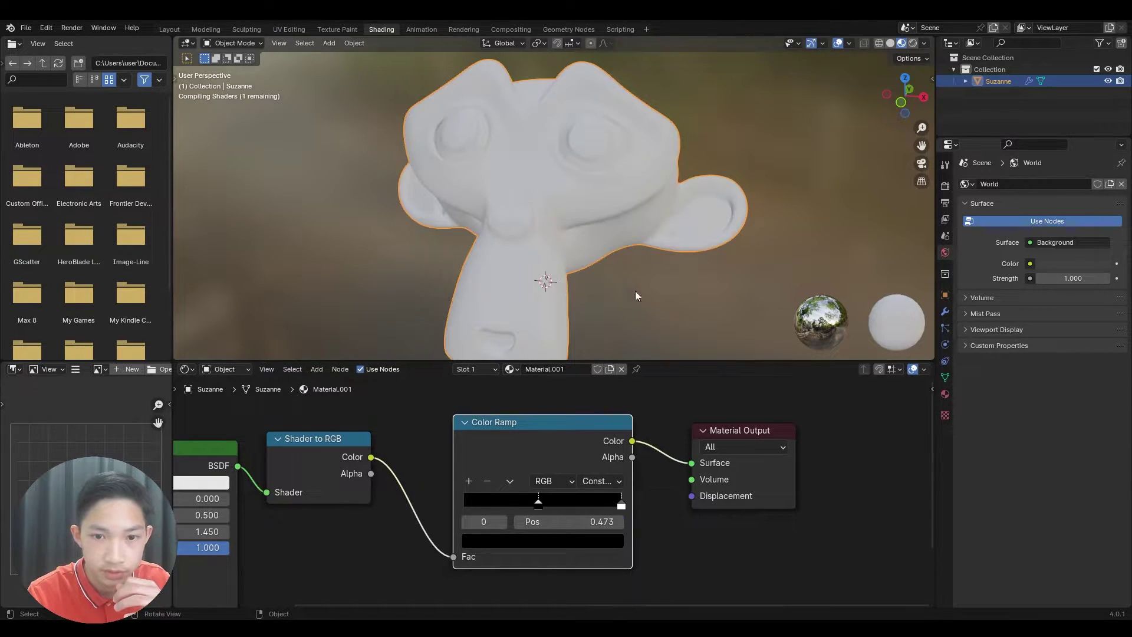
left_click_drag(614, 506, 537, 505)
left_click(501, 504)
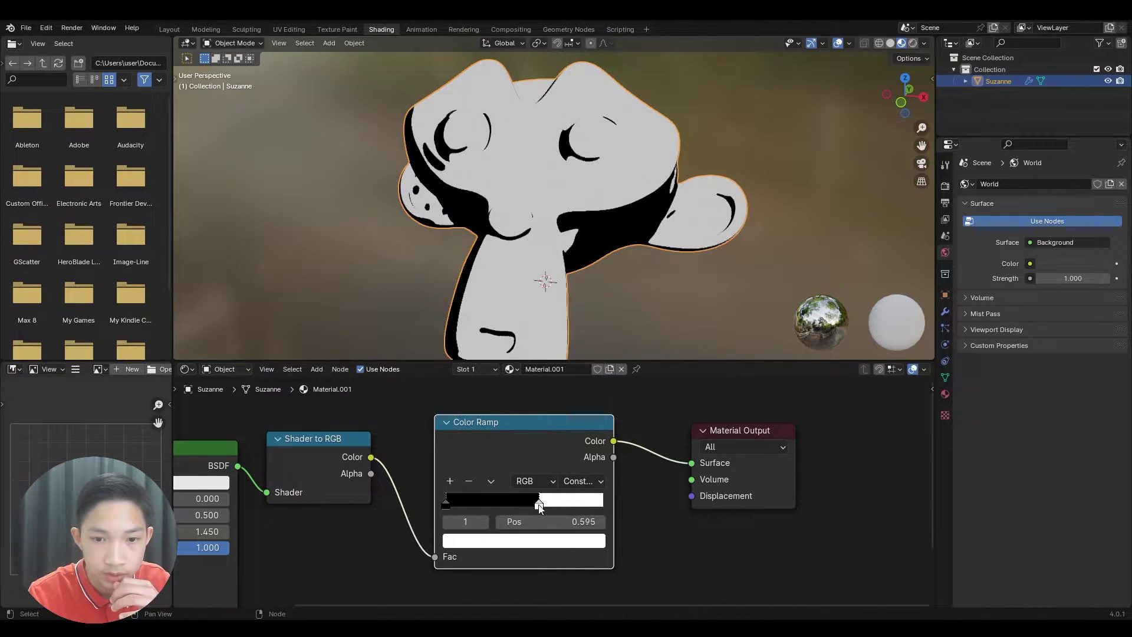
Try linking the BSDF output directly to the Color Ramp's Fac, then restore the Shader to RGB node between them.
left_click_drag(238, 466, 434, 558)
middle_click_drag(499, 230, 454, 318)
left_click_drag(277, 496, 256, 494)
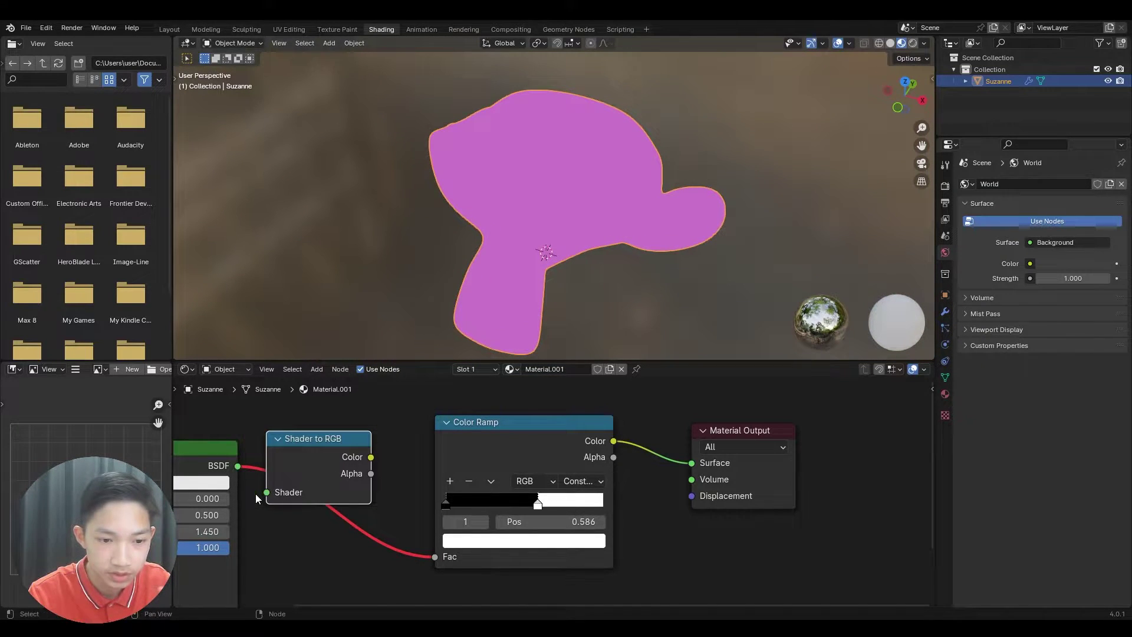
left_click_drag(348, 486, 389, 436)
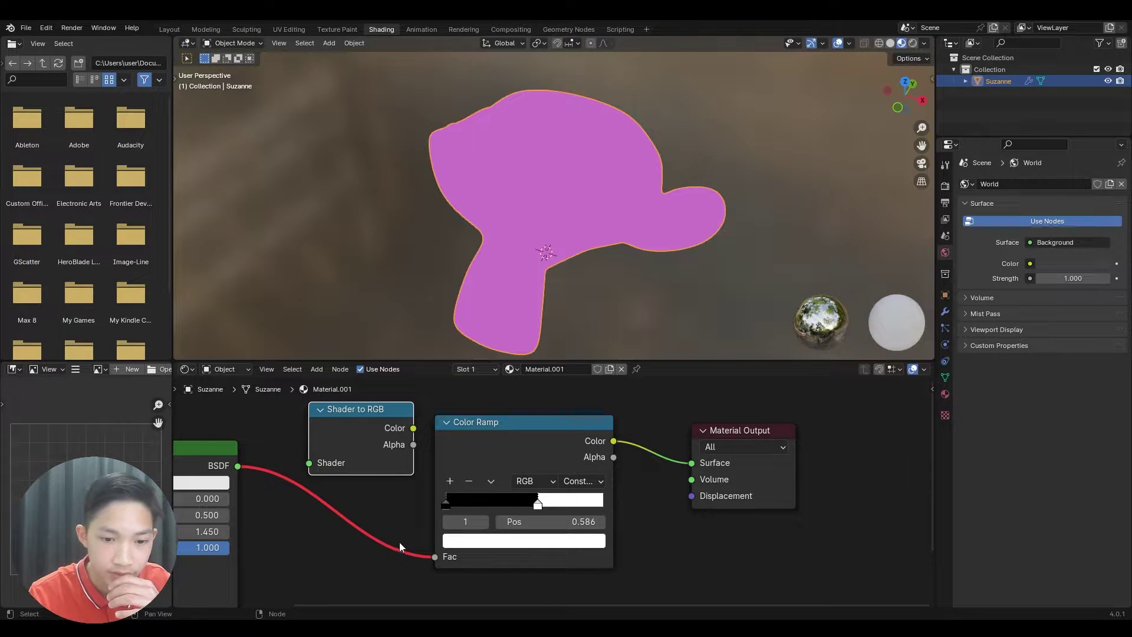
left_click_drag(386, 438, 369, 487)
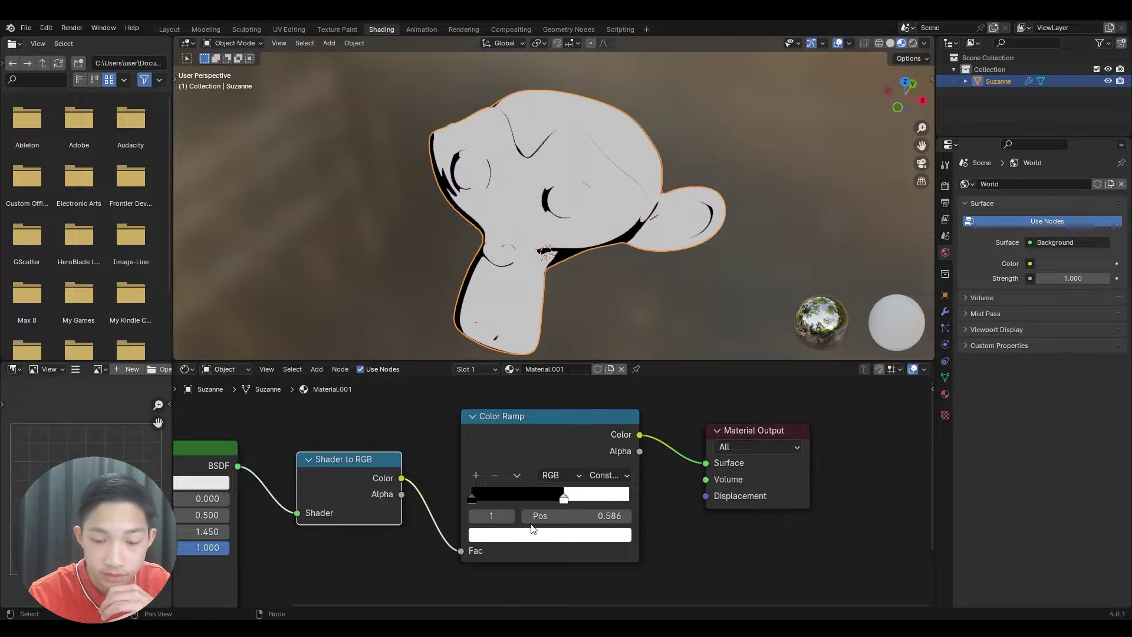
Arrange the Shader to RGB, Color Ramp and Material Output nodes closer together in a compact row.
middle_click_drag(554, 224, 540, 200)
scroll(540, 201, "up", 2)
scroll(455, 440, "down", 2)
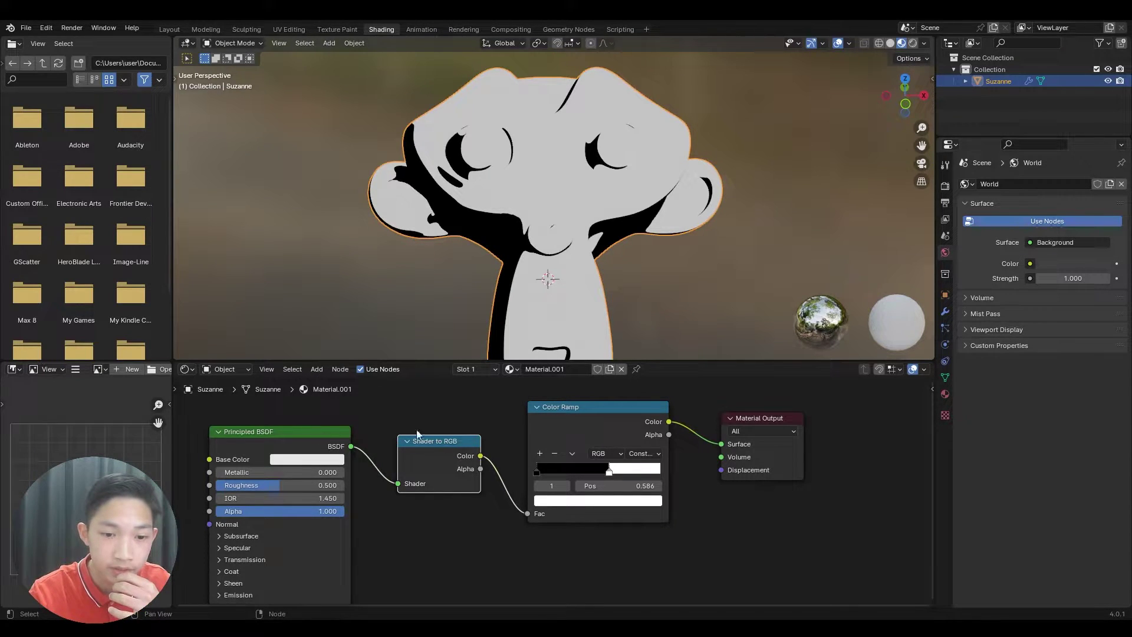
left_click_drag(603, 412, 576, 447)
left_click_drag(764, 420, 698, 449)
left_click_drag(448, 455, 434, 461)
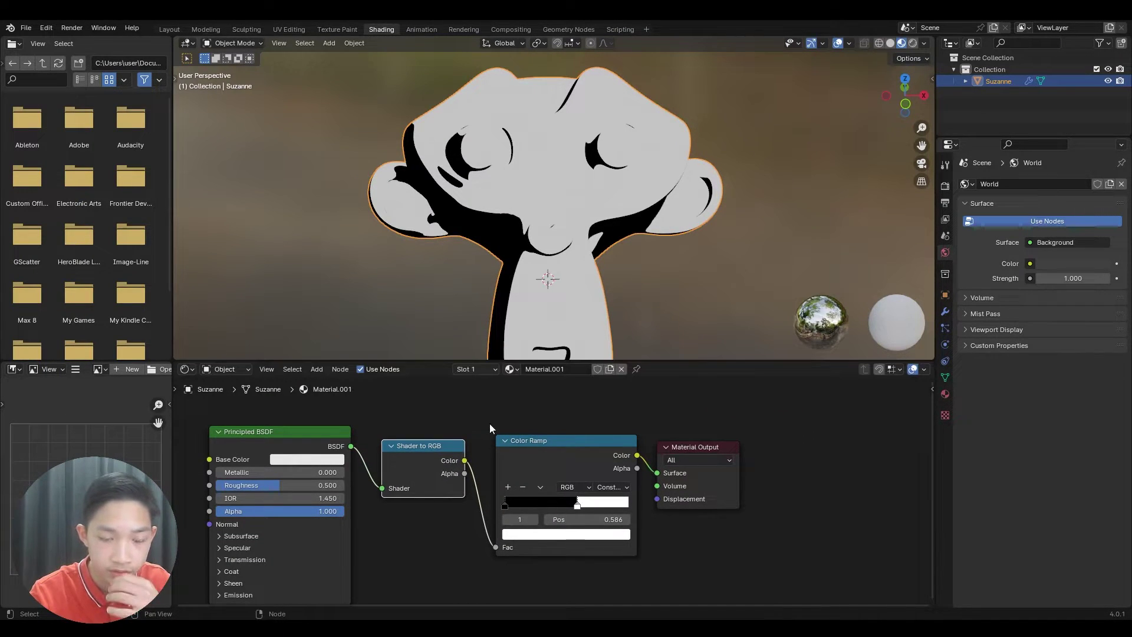
Add a third stop to the Color Ramp and change the white stop's color to orange.
scroll(489, 448, "up", 2)
scroll(511, 478, "up", 1)
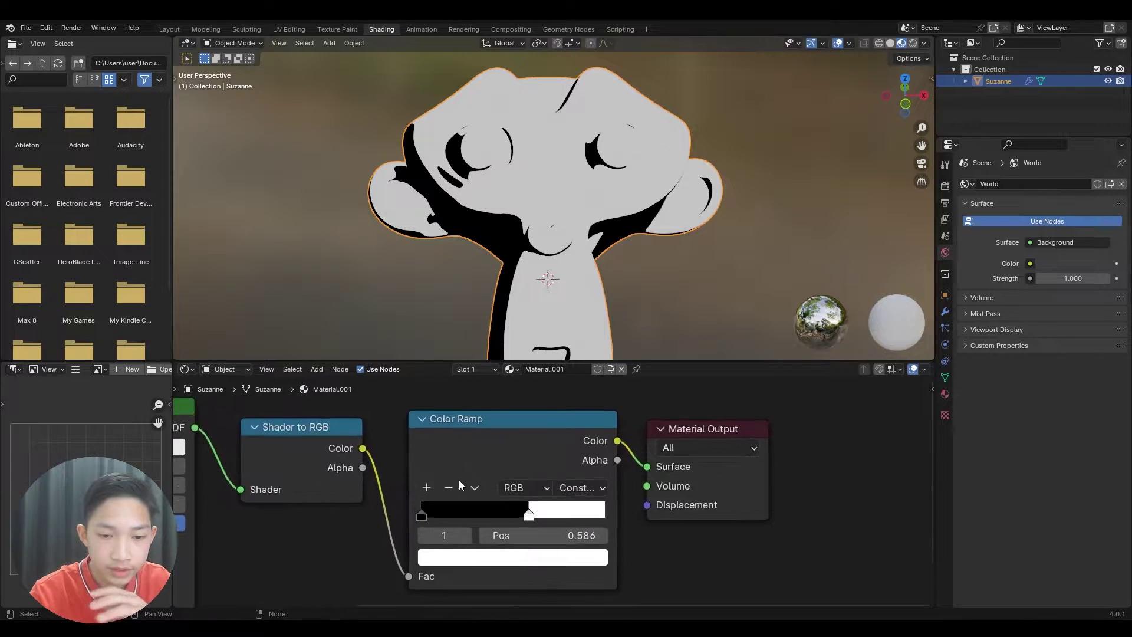
left_click(416, 487)
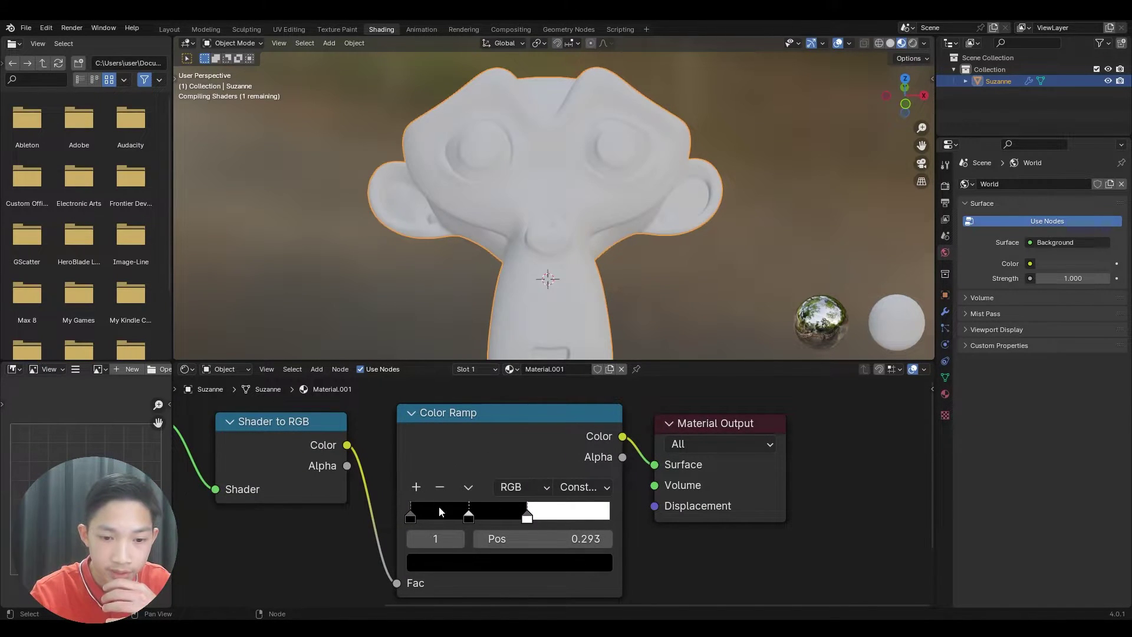
left_click(527, 516)
left_click(521, 563)
left_click_drag(490, 427, 469, 398)
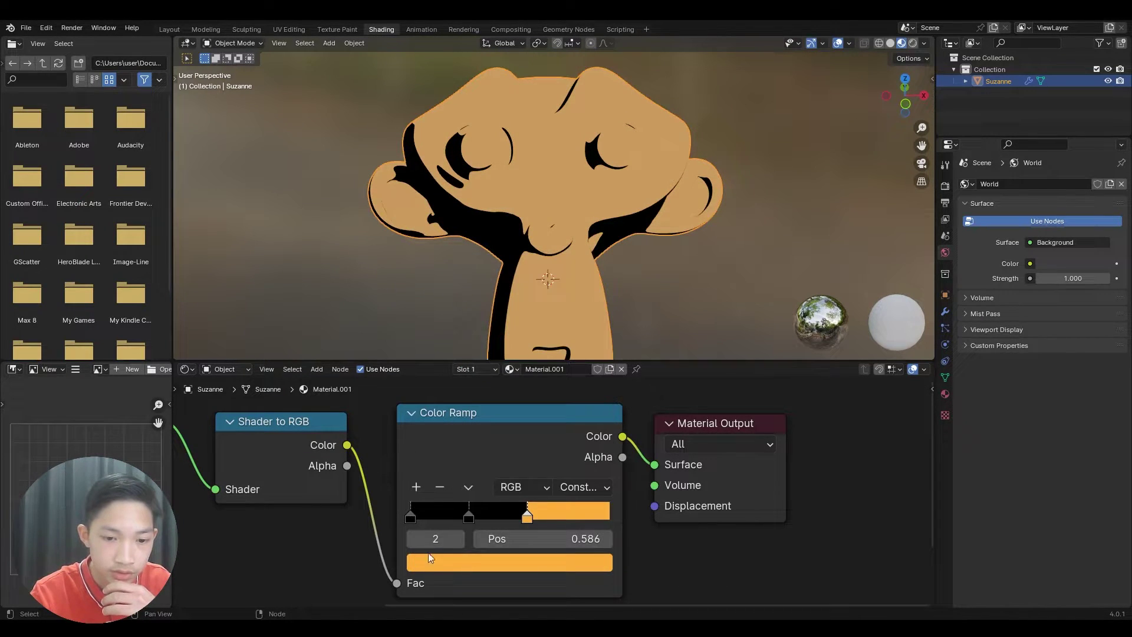
Change the color of the Color Ramp's middle stop to a muted reddish brown.
left_click(469, 514)
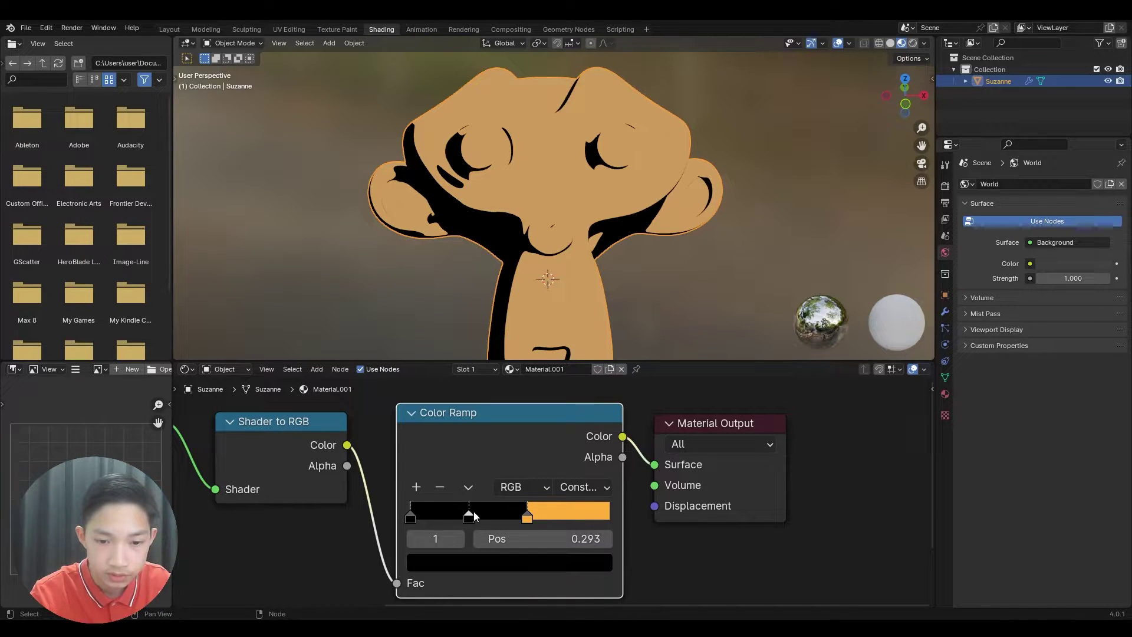
left_click(465, 563)
left_click_drag(585, 407, 596, 367)
left_click_drag(499, 354, 485, 392)
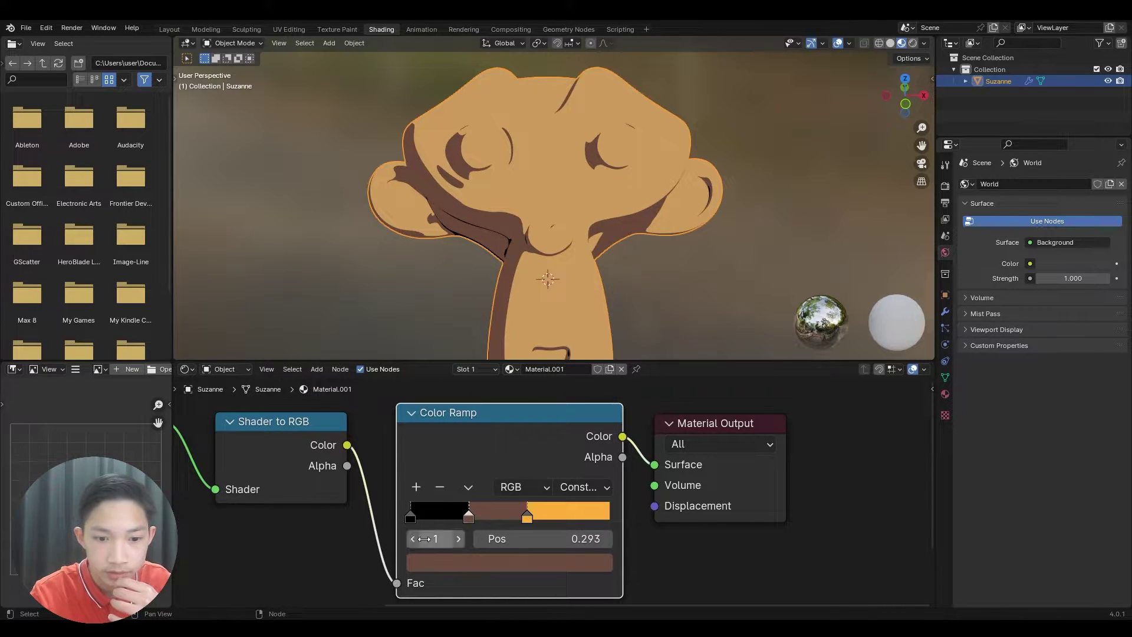
Color the Color Ramp's first stop dark brown with hue 0.035, saturation 0.920 and value 0.040, and deselect the monkey head.
left_click(411, 515)
left_click(453, 567)
left_click_drag(599, 412, 589, 405)
left_click_drag(485, 392, 473, 409)
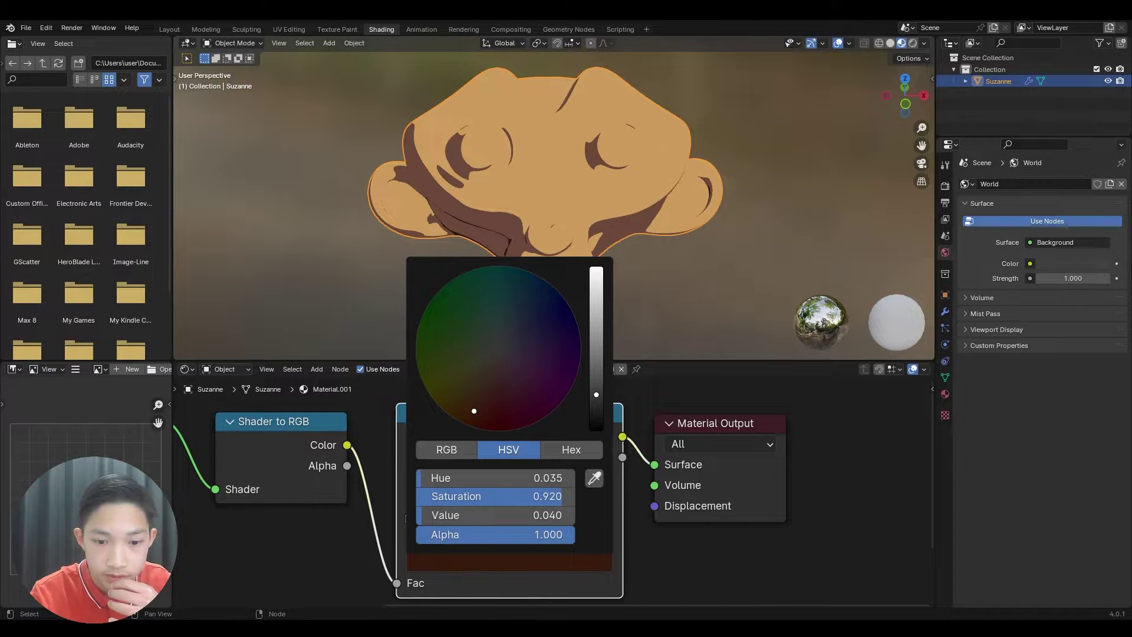
middle_click_drag(470, 234, 531, 204)
left_click(699, 153)
middle_click_drag(698, 152, 530, 387)
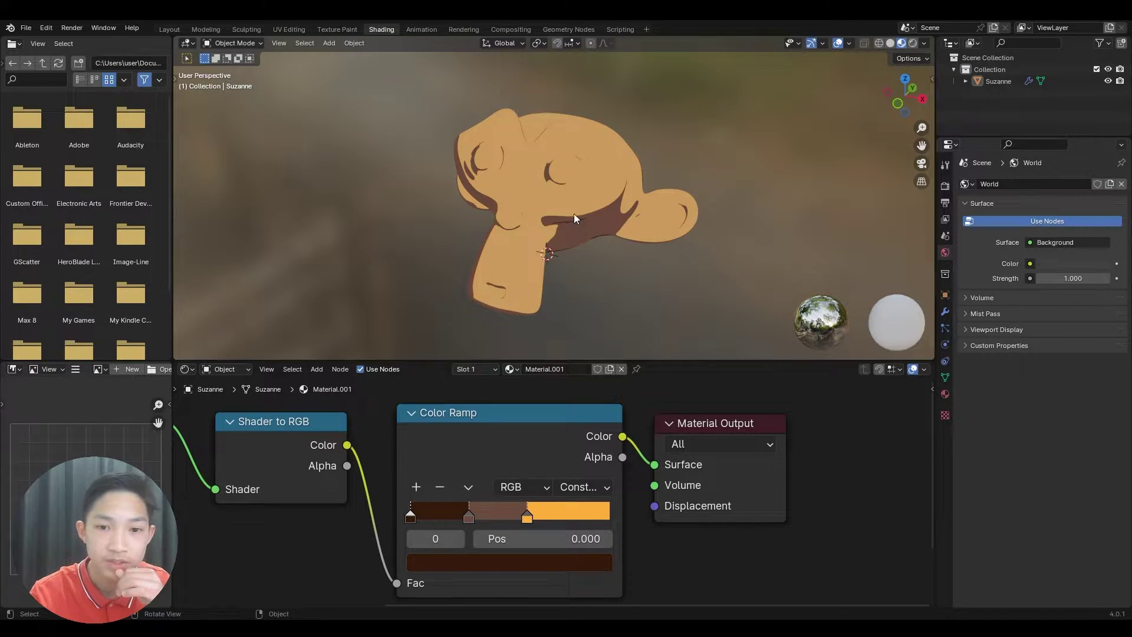
Return to the Layout workspace and select the Suzanne monkey head.
left_click(175, 29)
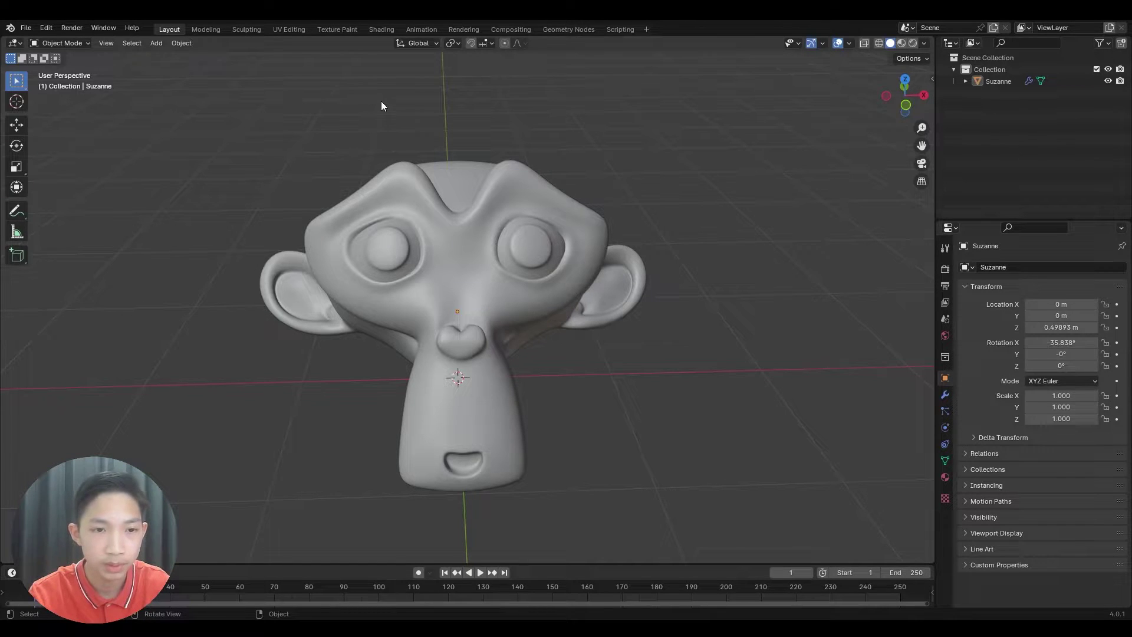
left_click(525, 246)
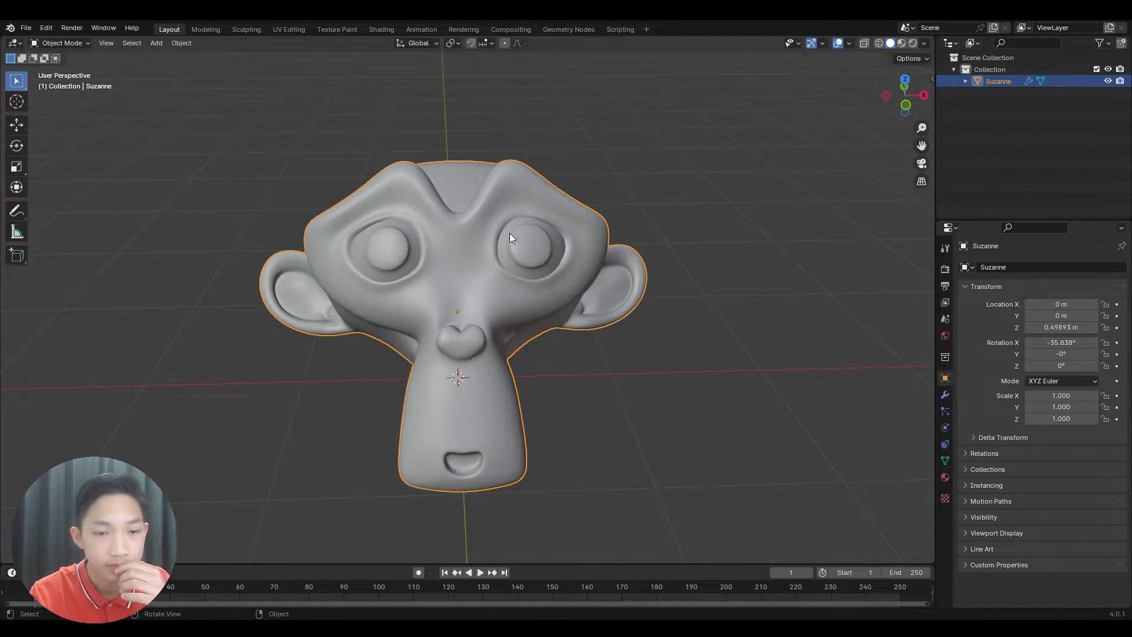
middle_click_drag(491, 218, 444, 215)
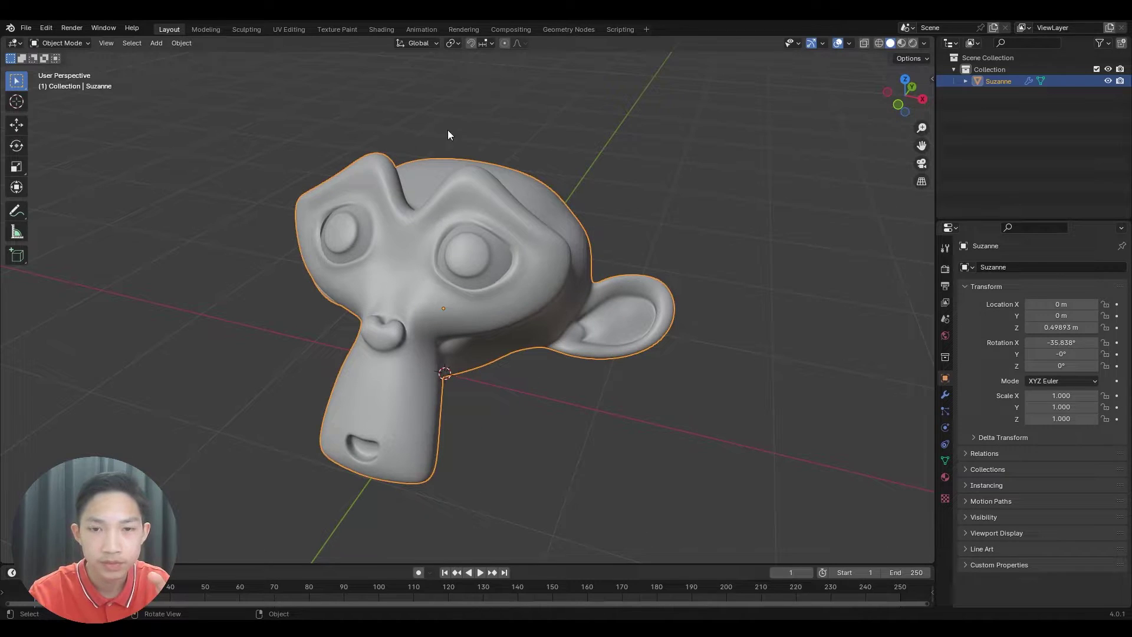
Add a camera and align it to the current view so the monkey head is framed.
scroll(376, 175, "down", 2)
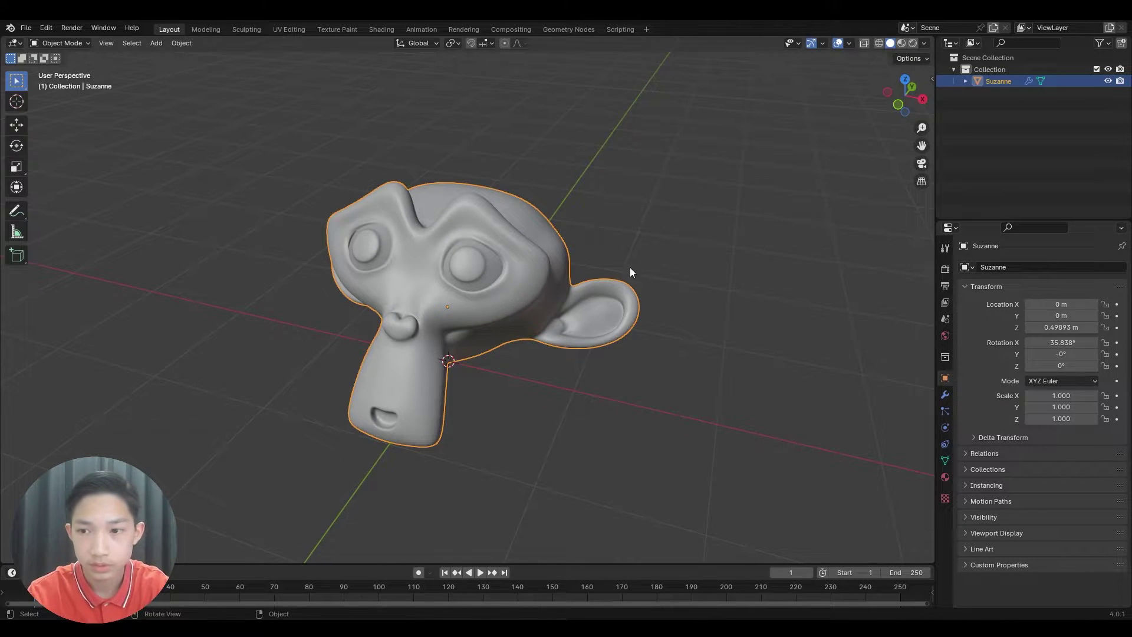
scroll(619, 271, "down", 4)
scroll(595, 276, "up", 3)
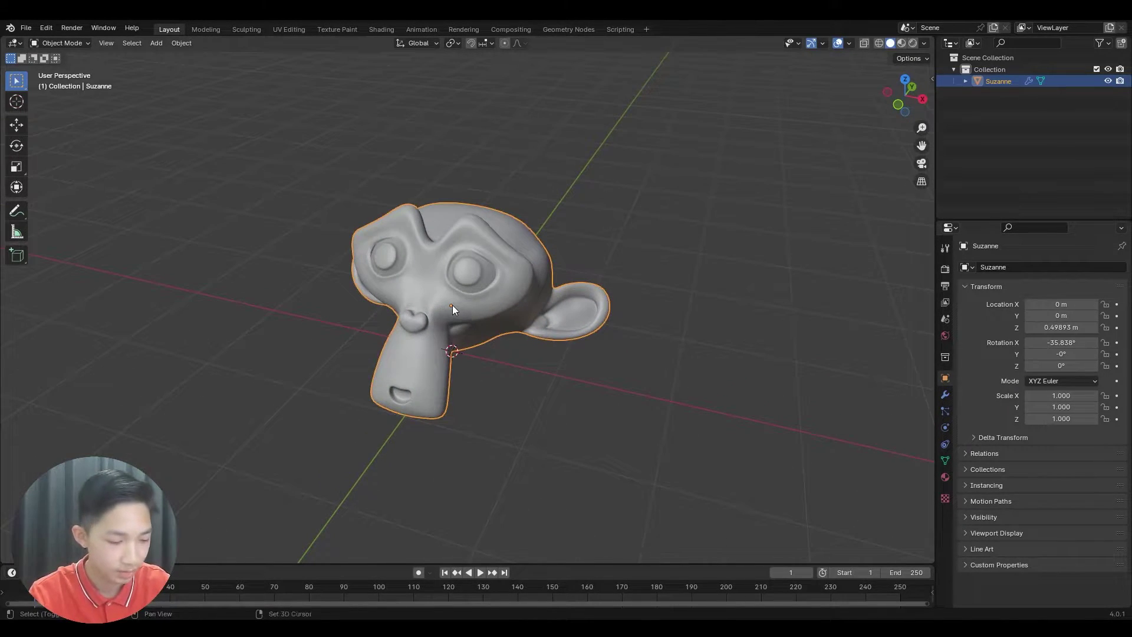
key("shift+a")
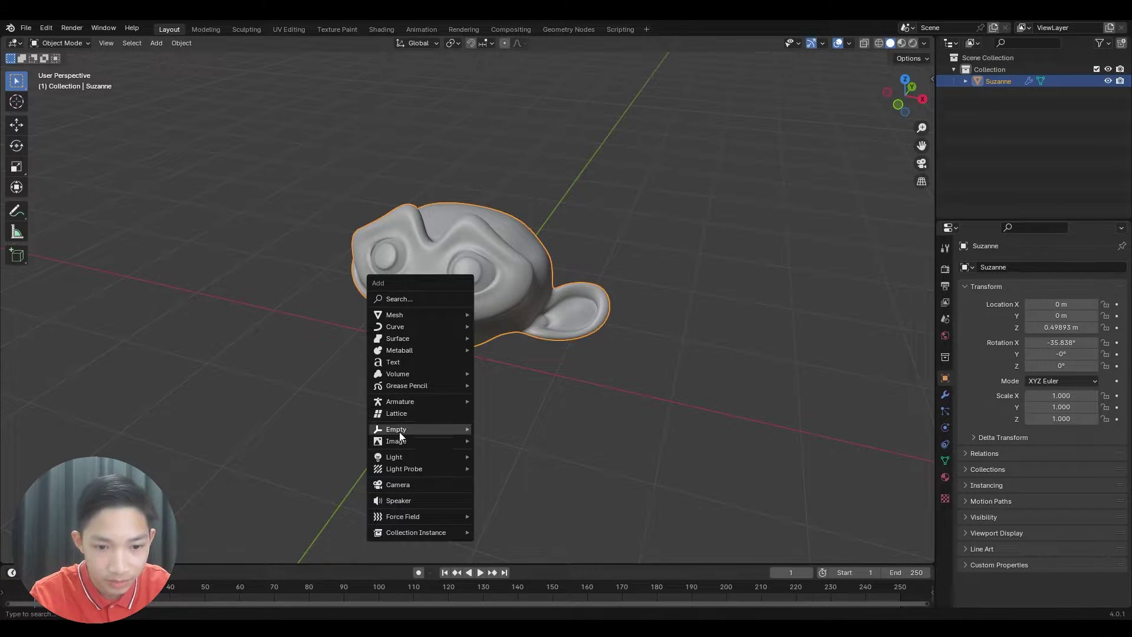
left_click(398, 484)
key("ctrl+alt+KP_0")
key("n")
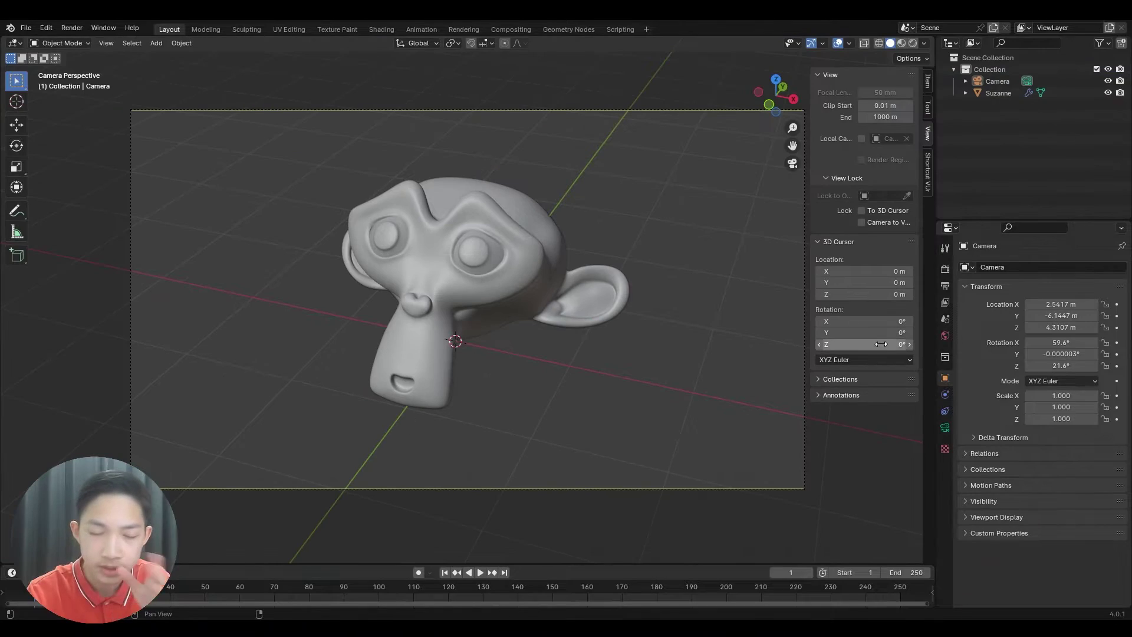
Enable Freestyle line rendering in the scene's render settings.
left_click(944, 272)
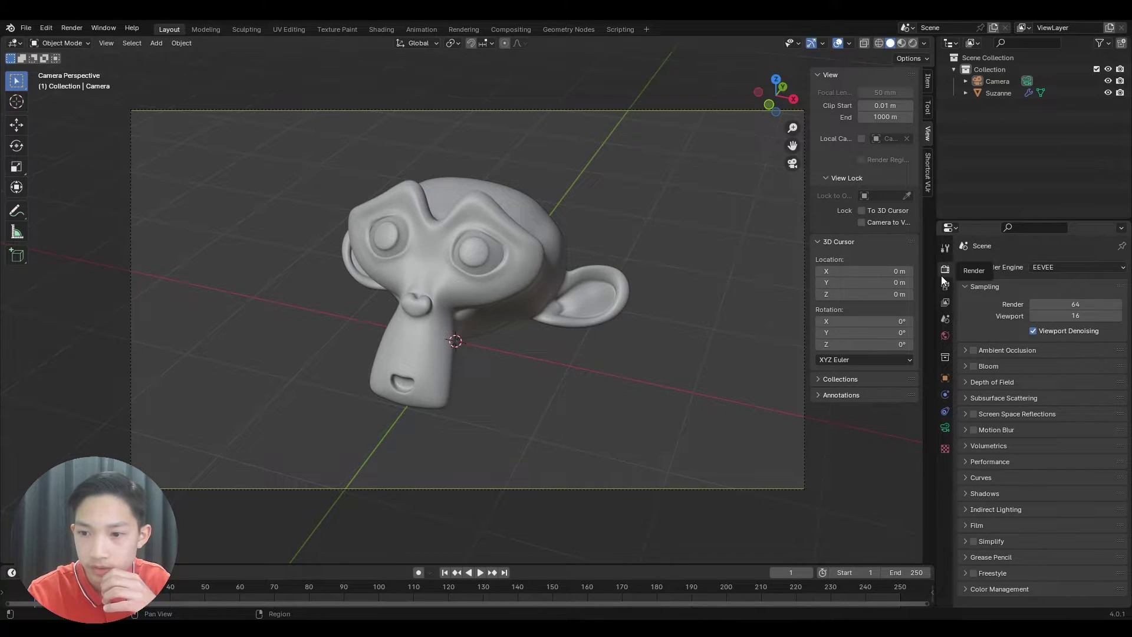
left_click(965, 572)
scroll(967, 570, "down", 1)
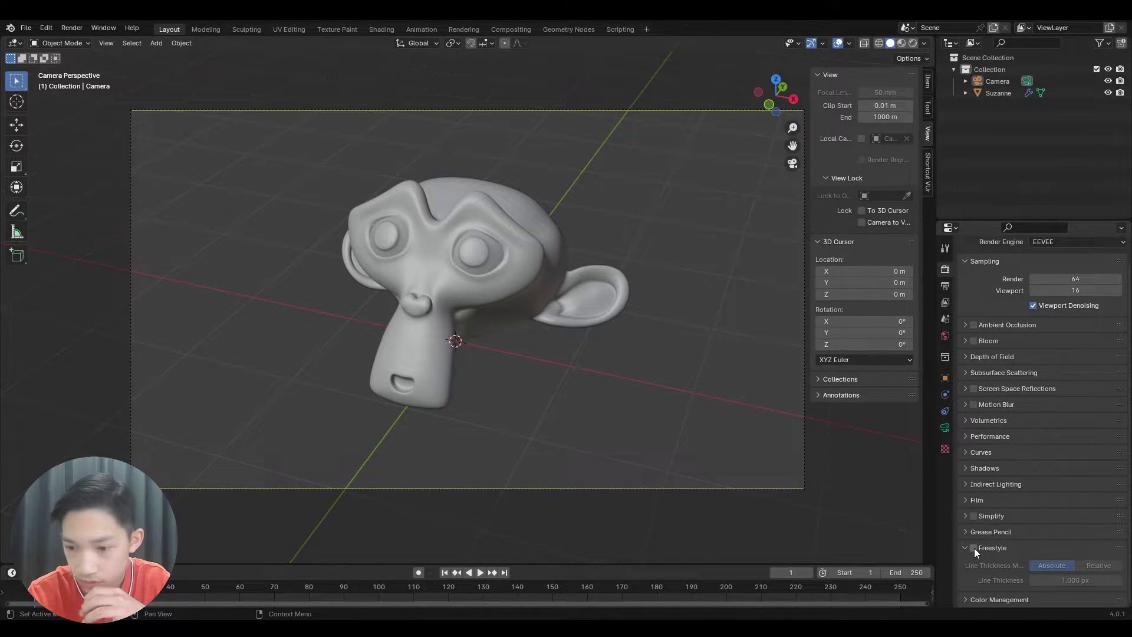
left_click(974, 547)
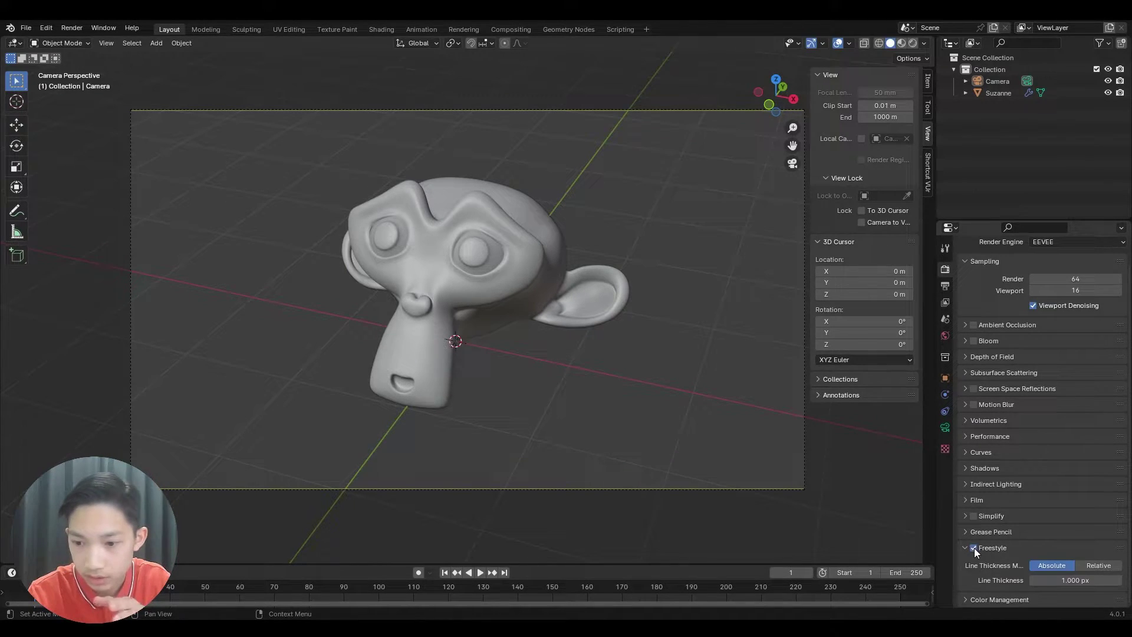
Switch the viewport to rendered shading with the monkey head seen through the camera.
left_click(907, 44)
left_click(911, 43)
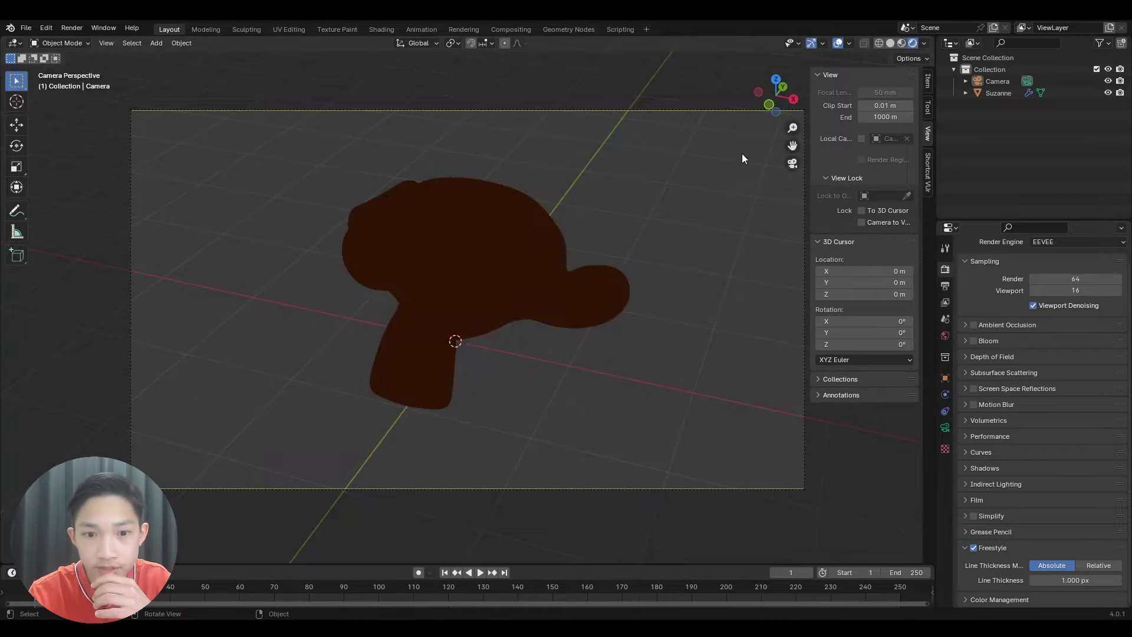
scroll(659, 243, "down", 4)
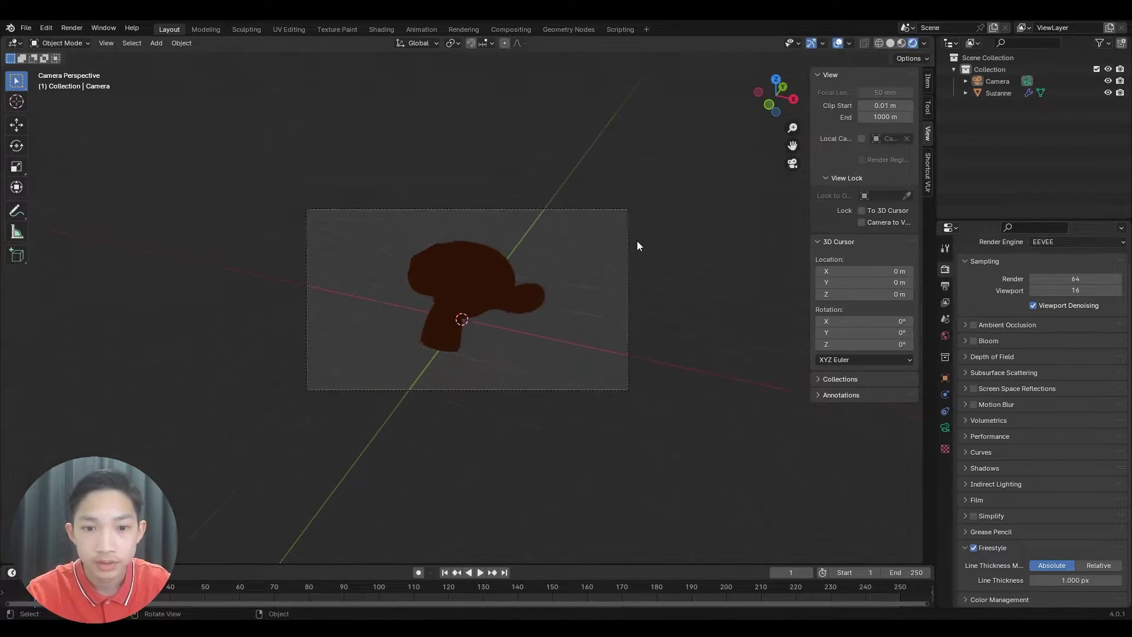
scroll(619, 247, "up", 4)
scroll(631, 224, "down", 3)
scroll(571, 288, "up", 3)
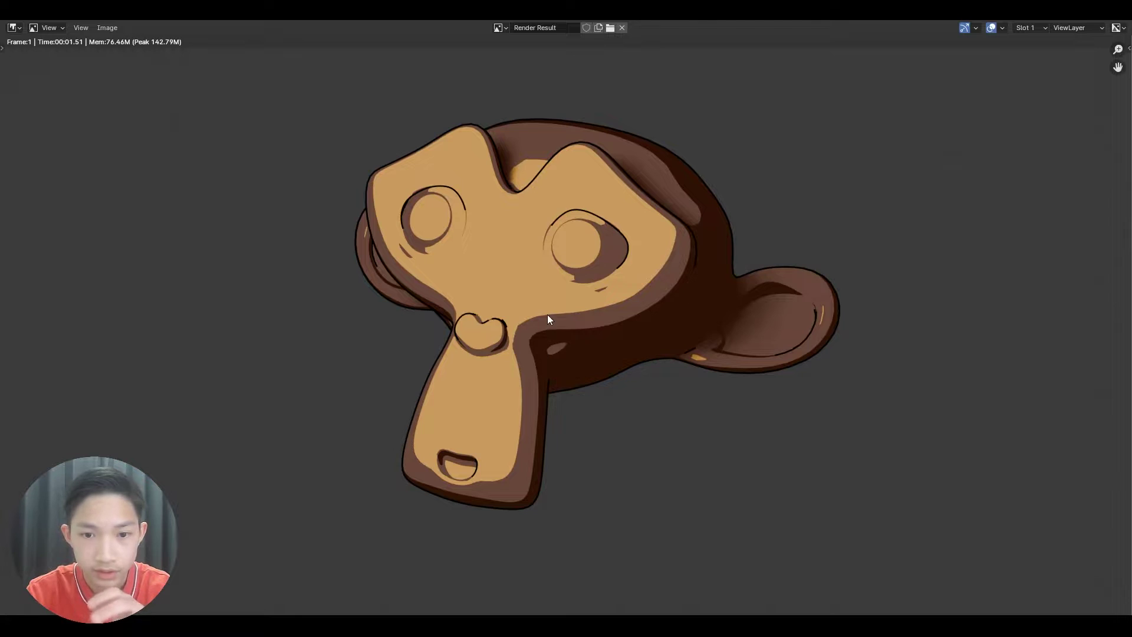
Examine the Freestyle outlines in the rendered image up close around the eyes, brow and top of the head.
scroll(548, 316, "up", 4)
scroll(556, 96, "up", 2)
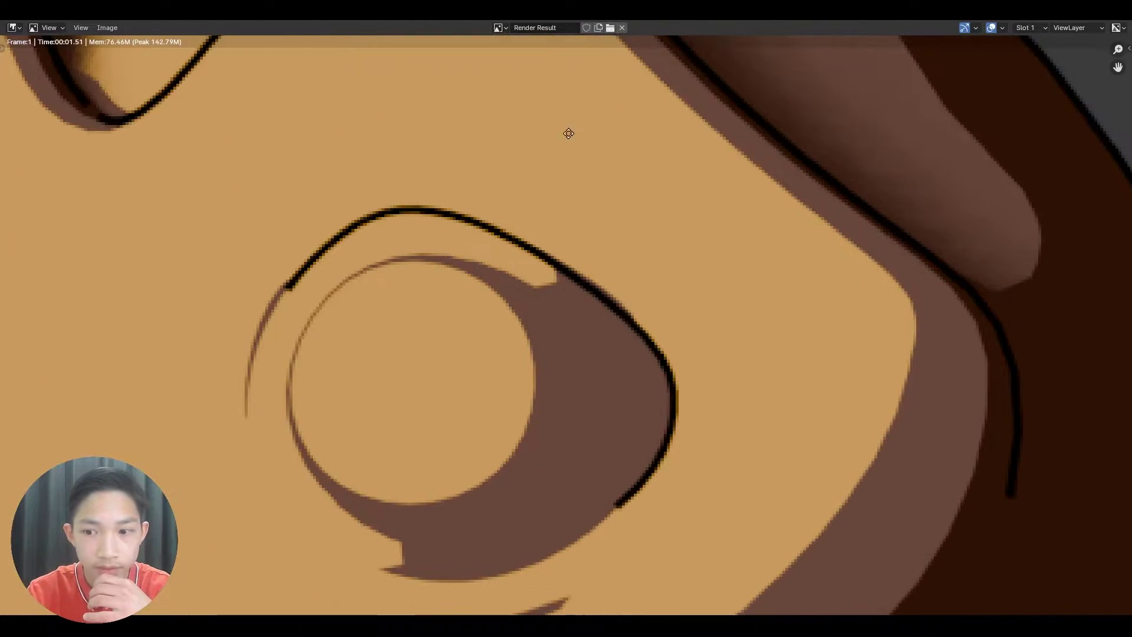
scroll(576, 434, "down", 3)
scroll(497, 158, "up", 2)
scroll(551, 221, "down", 3)
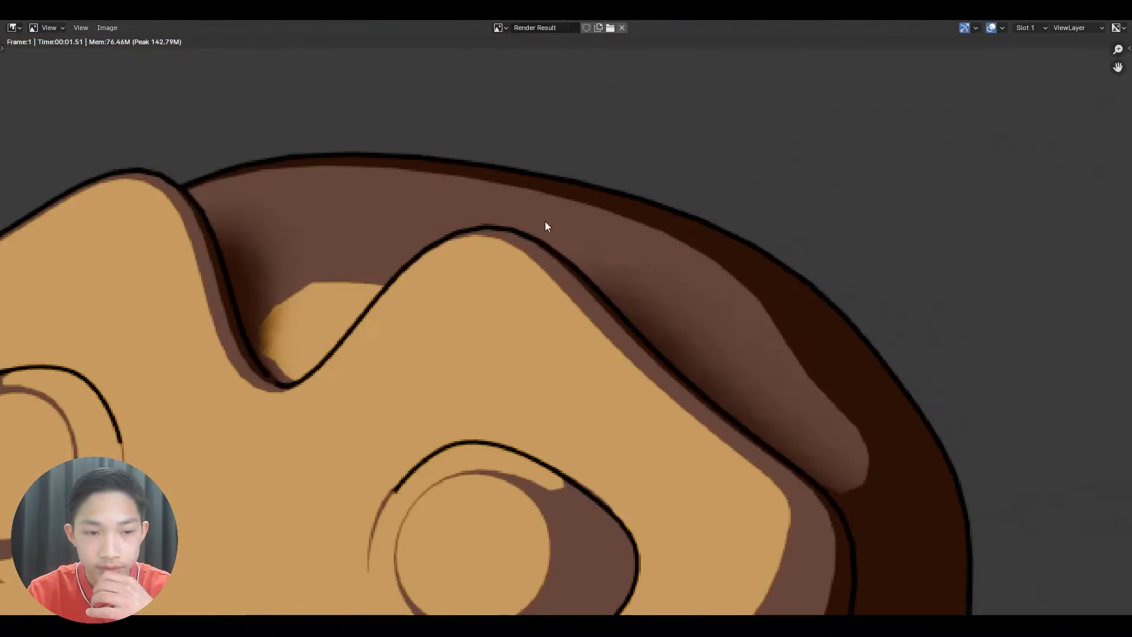
scroll(551, 221, "down", 4)
middle_click_drag(435, 424, 460, 332)
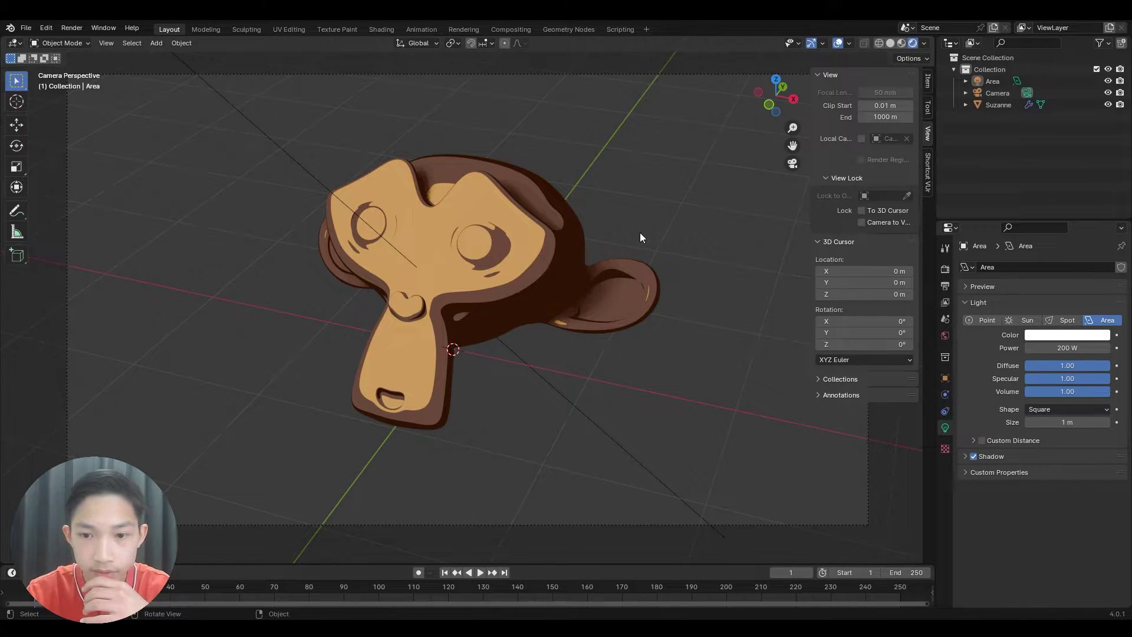
Open the Freestyle line thickness for editing in the render settings.
left_click(945, 269)
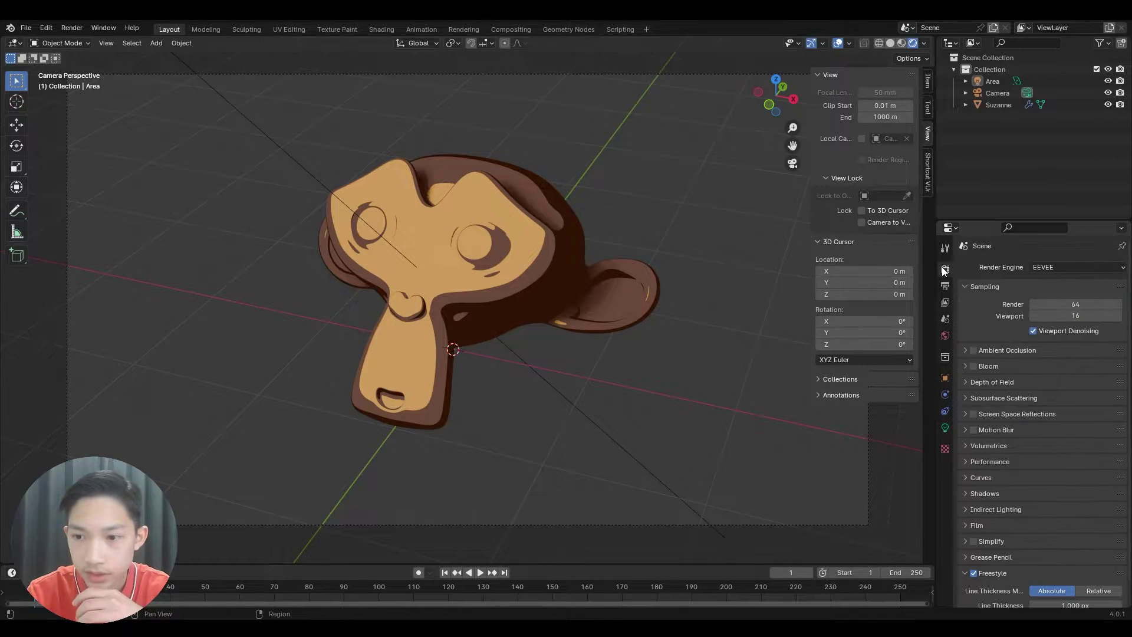
scroll(1060, 363, "down", 1)
double_click(1032, 584)
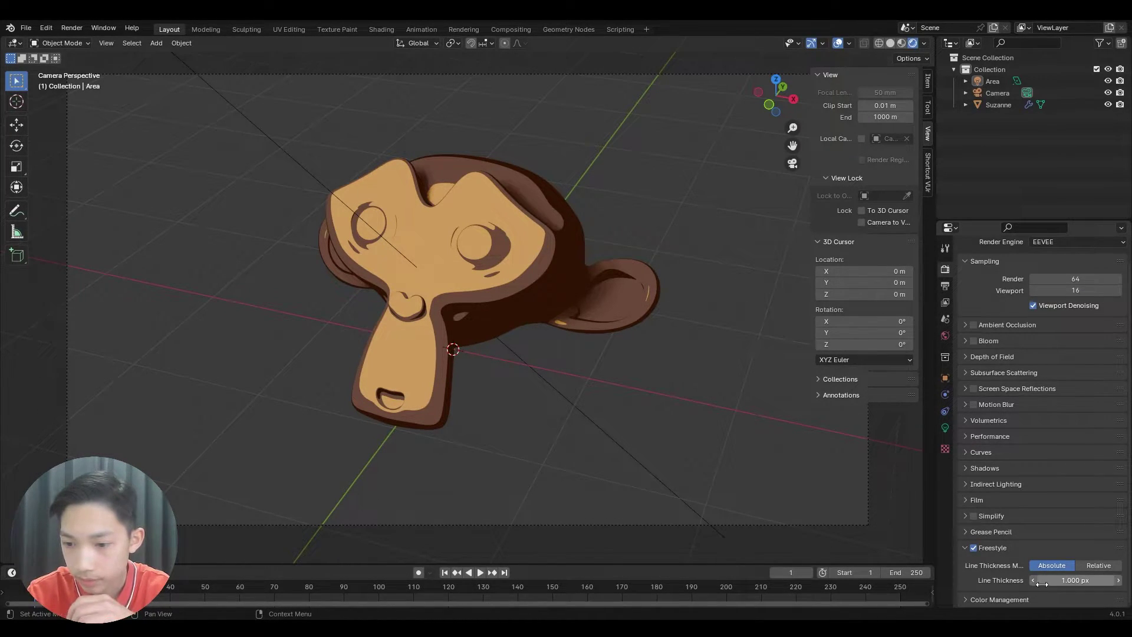
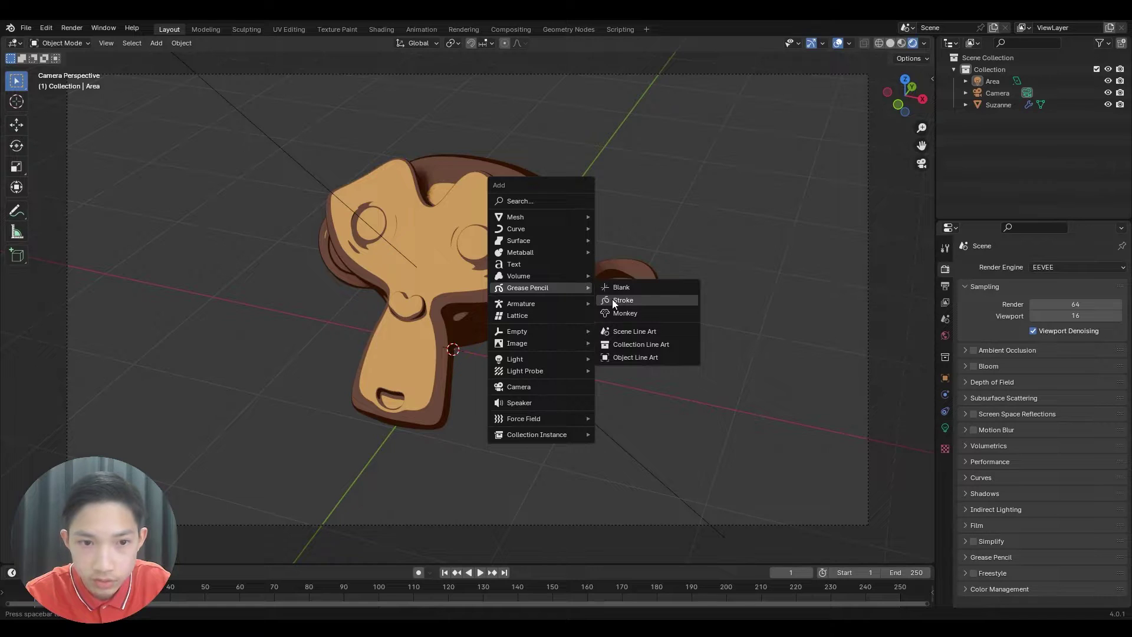
Add a Grease Pencil stroke object and move it below the camera frame, out of the shot.
left_click(612, 299)
key("g")
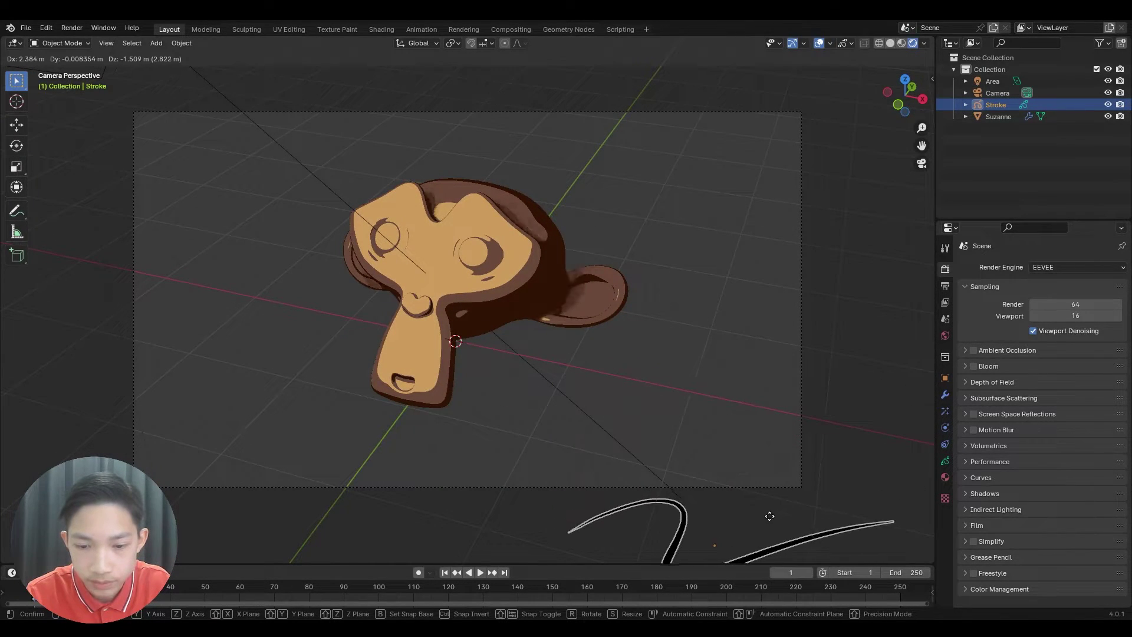
left_click(651, 489)
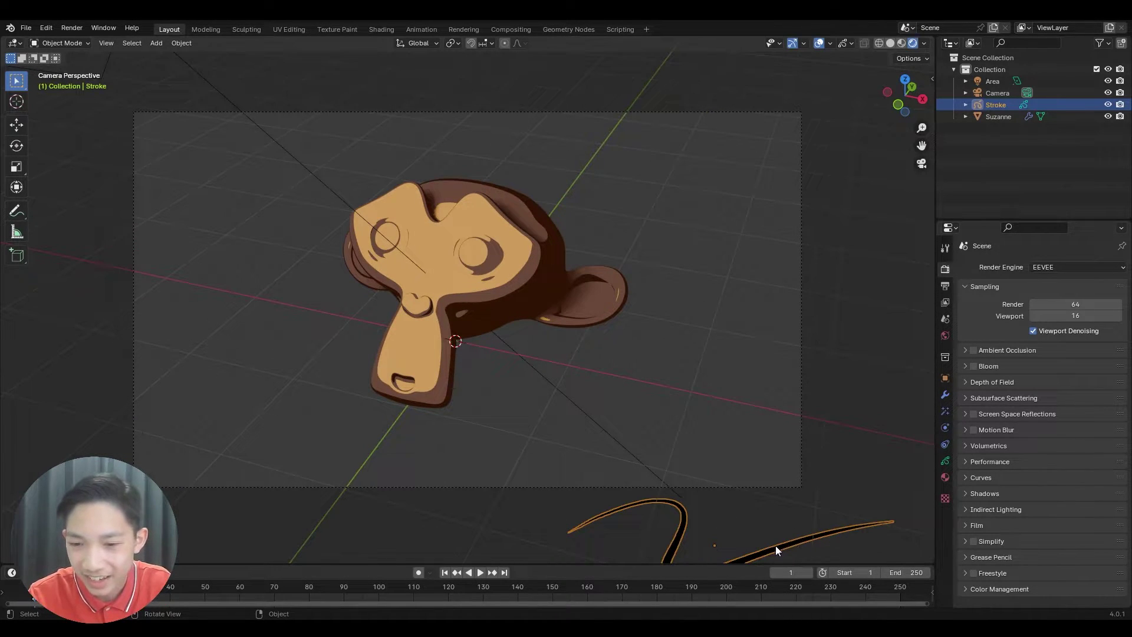
Add a Line Art modifier to the Grease Pencil stroke.
left_click(944, 395)
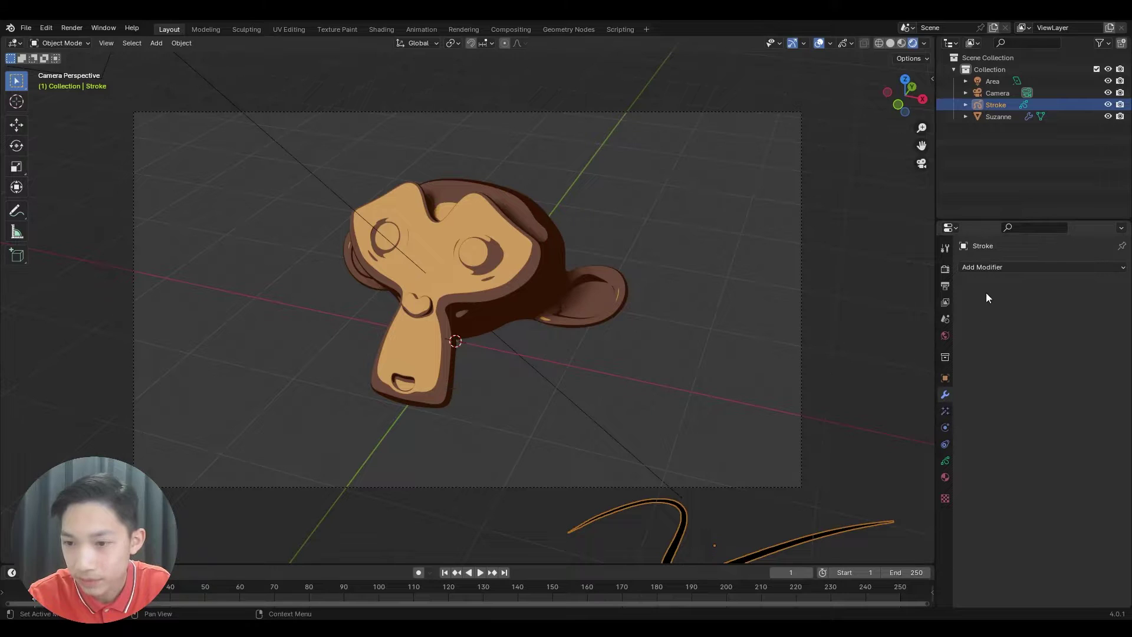
left_click(979, 268)
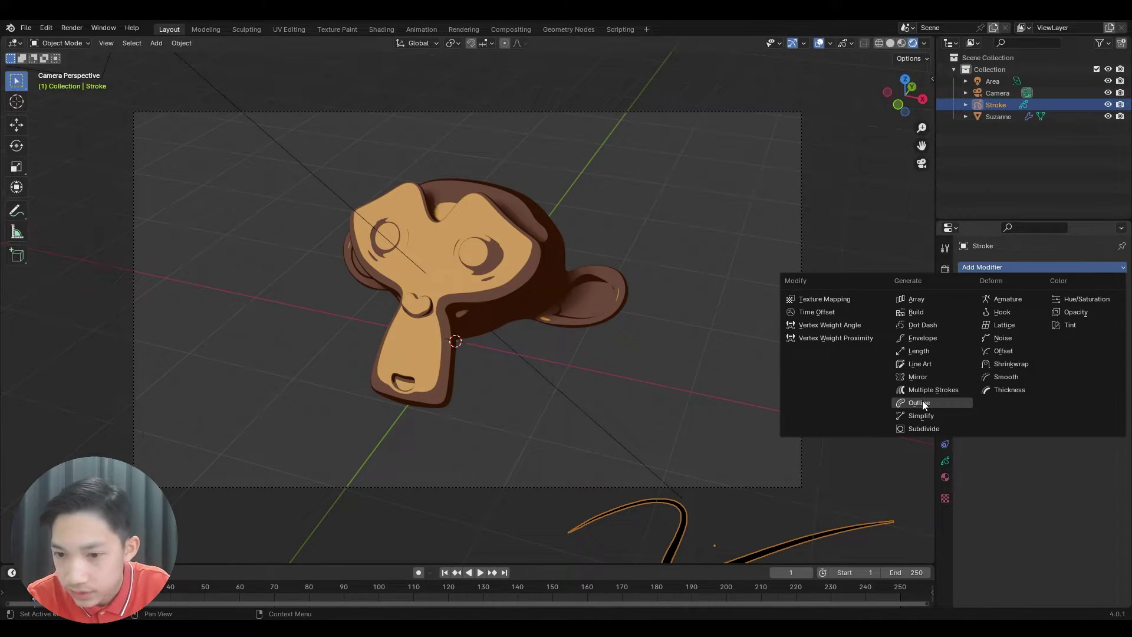
left_click(917, 365)
scroll(746, 368, "up", 2)
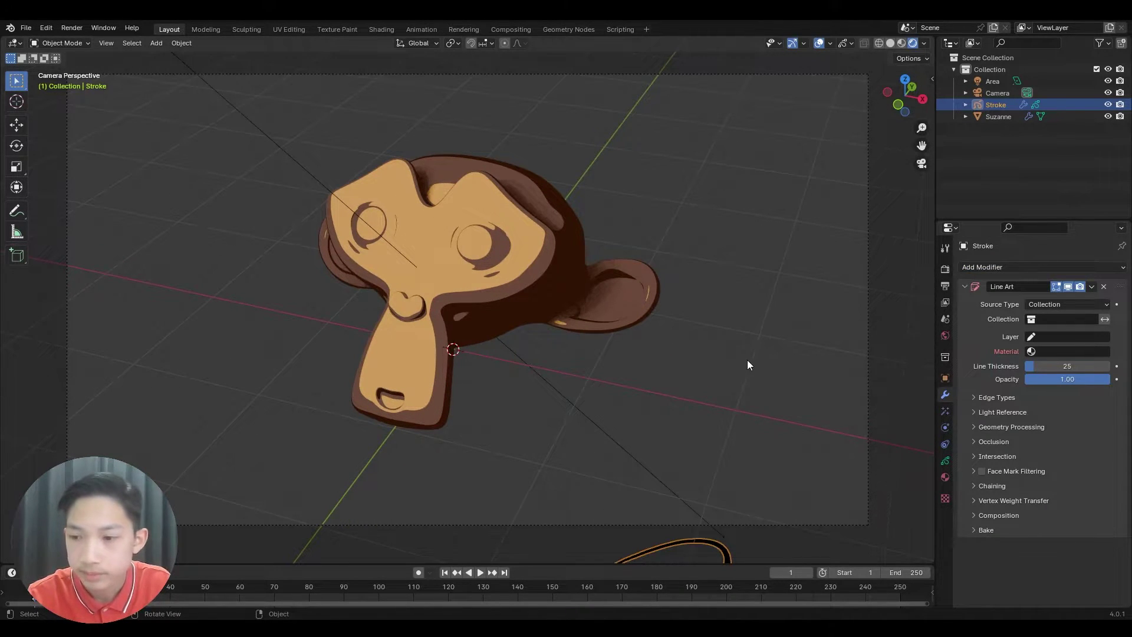
Set the Line Art modifier's source type to Object and choose Suzanne as the source object.
left_click(1071, 315)
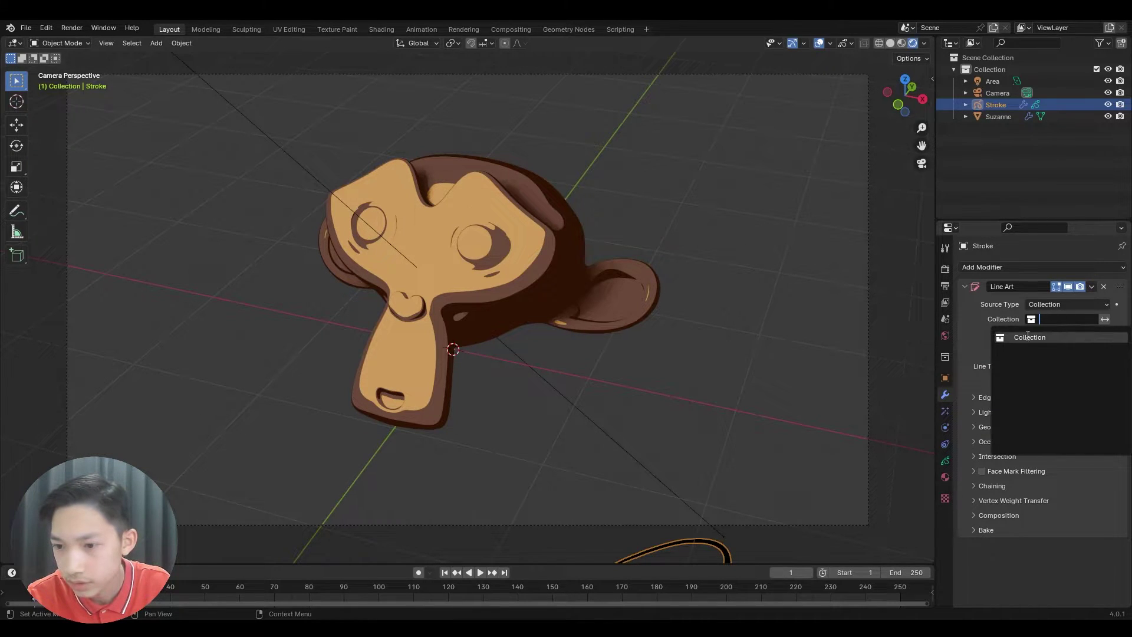
left_click(1025, 336)
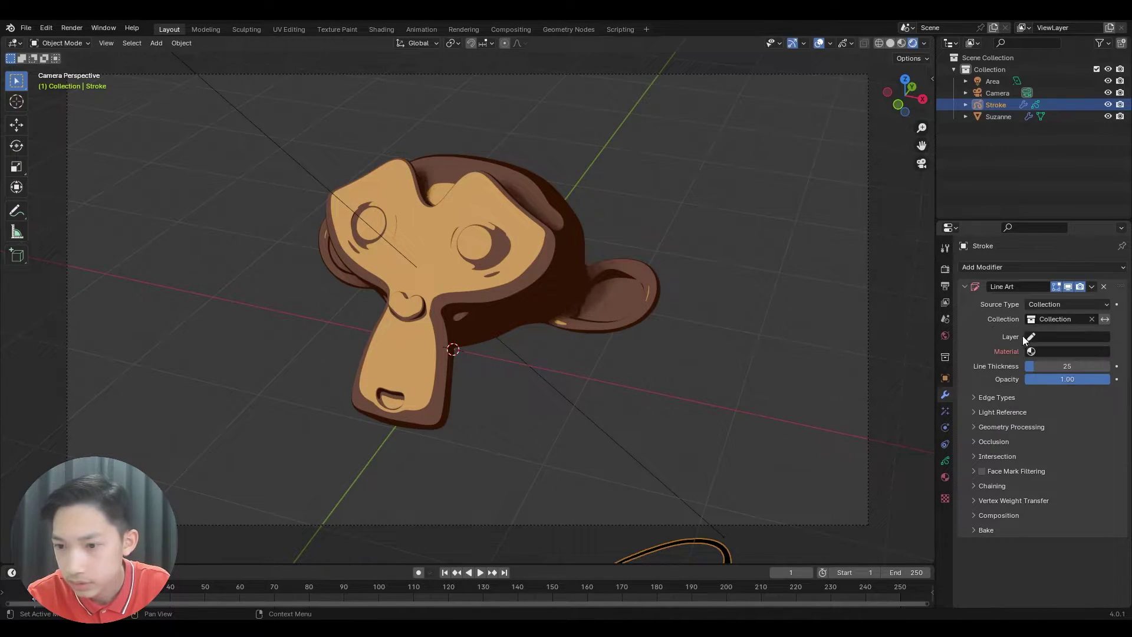
left_click(1039, 305)
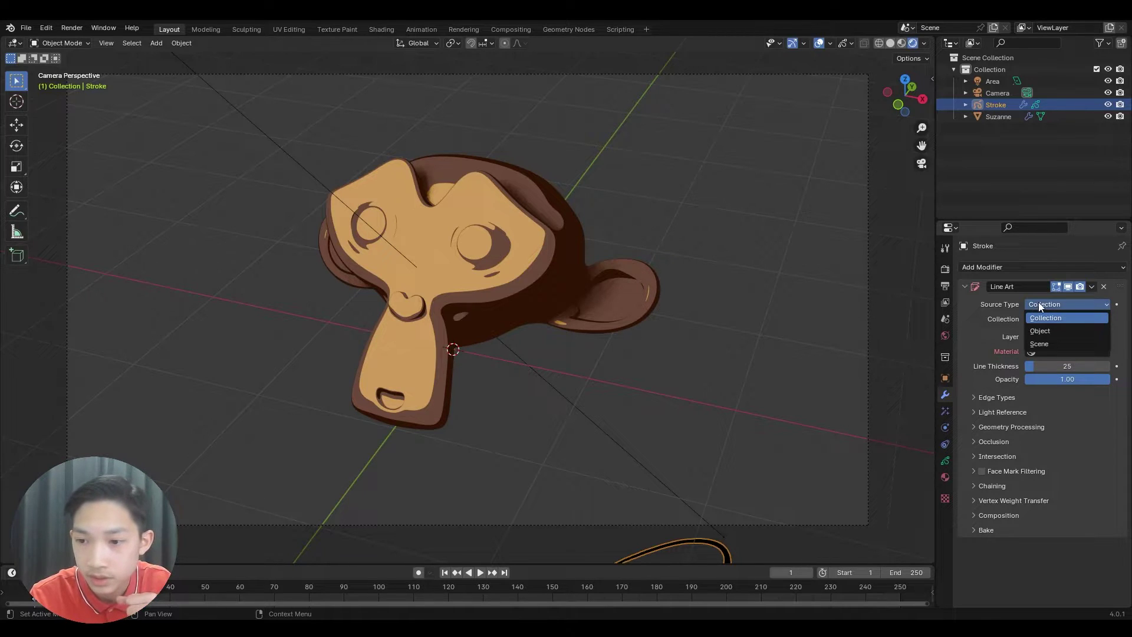
left_click(1041, 329)
left_click(1081, 321)
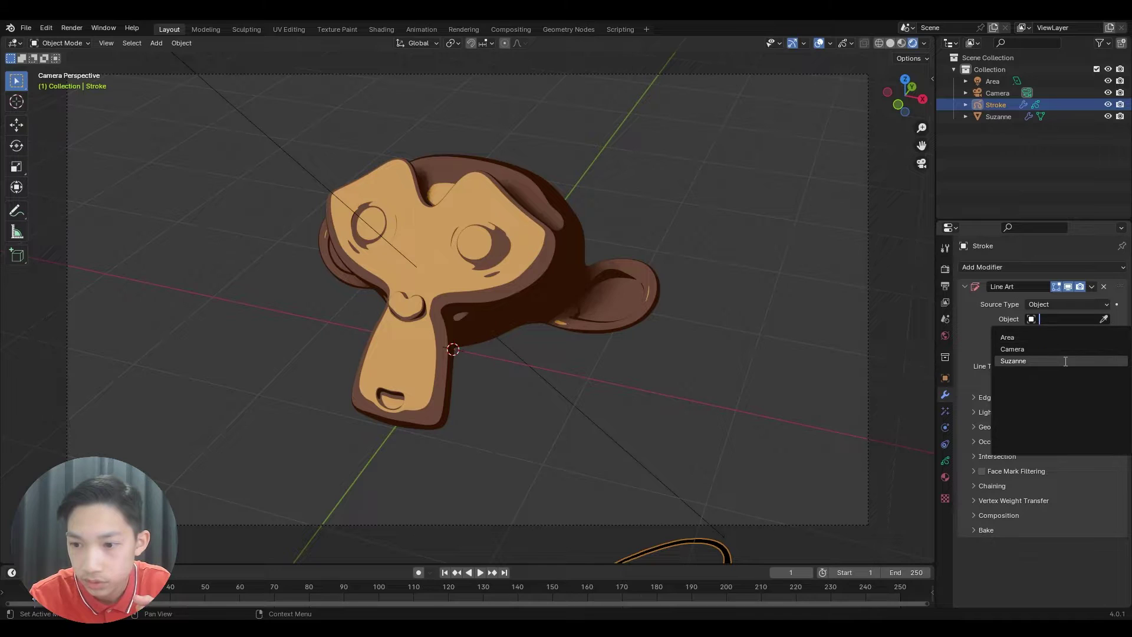
left_click(1014, 360)
left_click(607, 291)
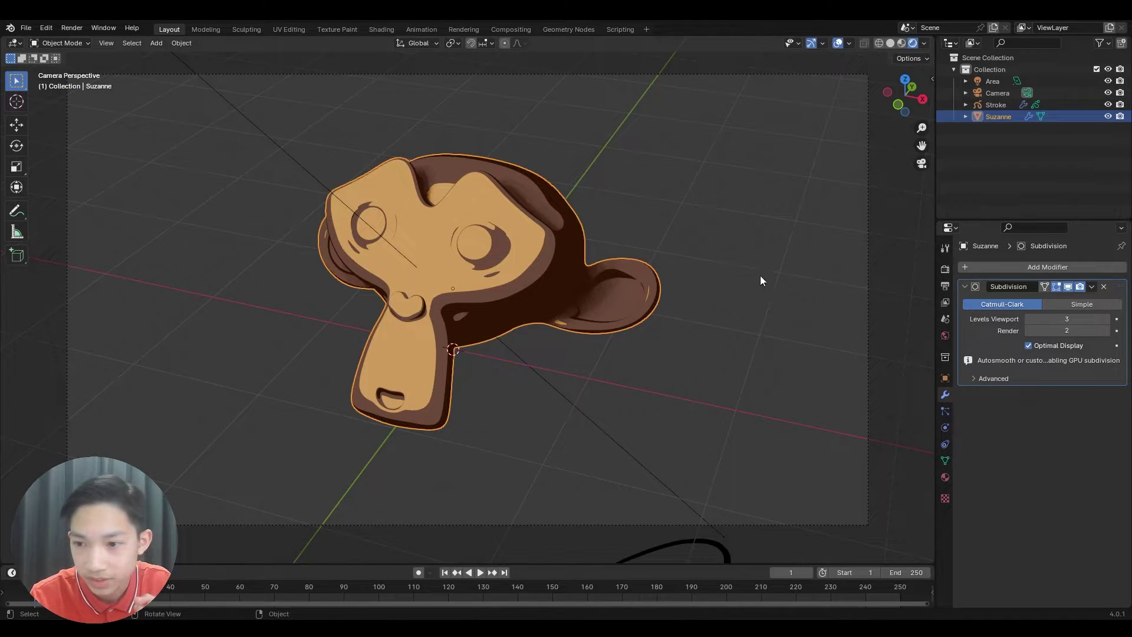
left_click(698, 541)
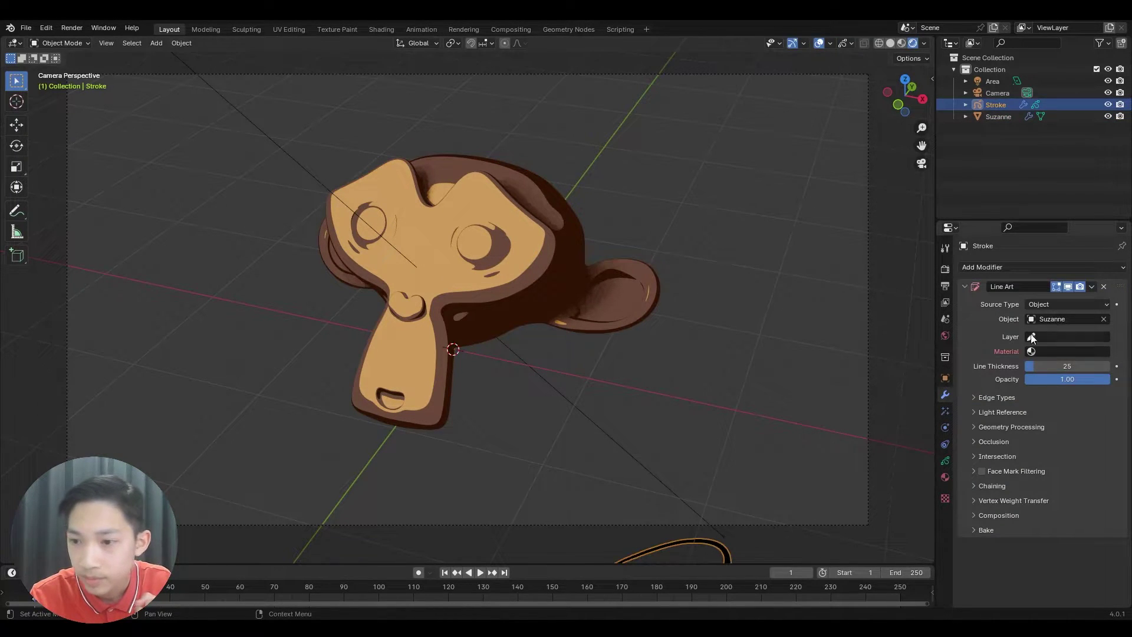
left_click(1049, 302)
left_click(1057, 316)
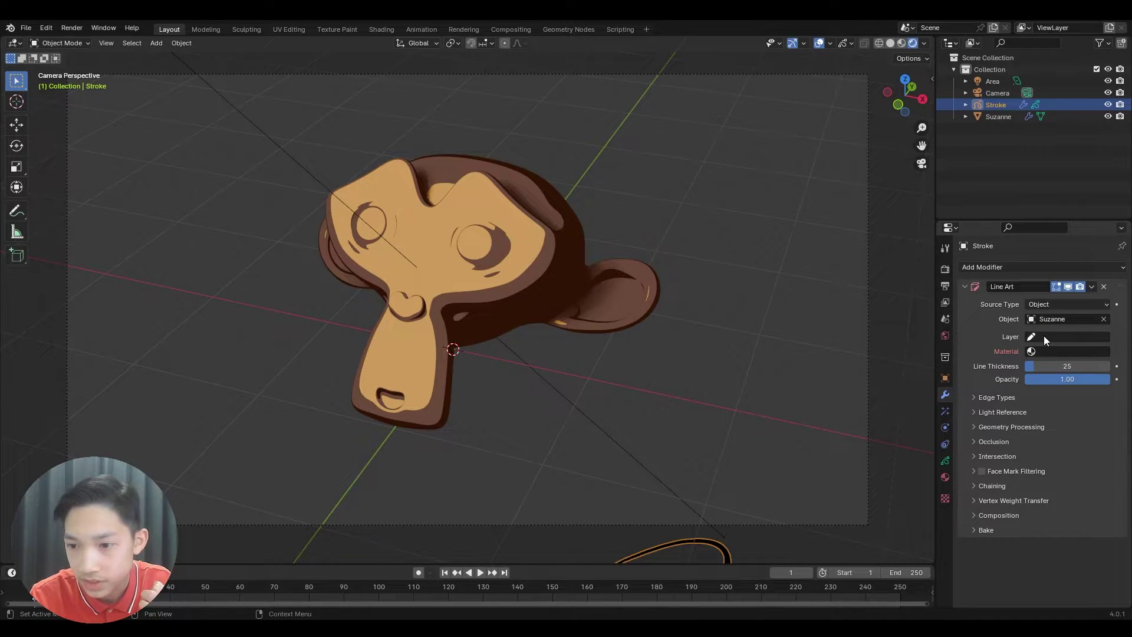
Assign the Colors layer and the Black material to the Line Art modifier, and deselect the stroke.
left_click(1042, 336)
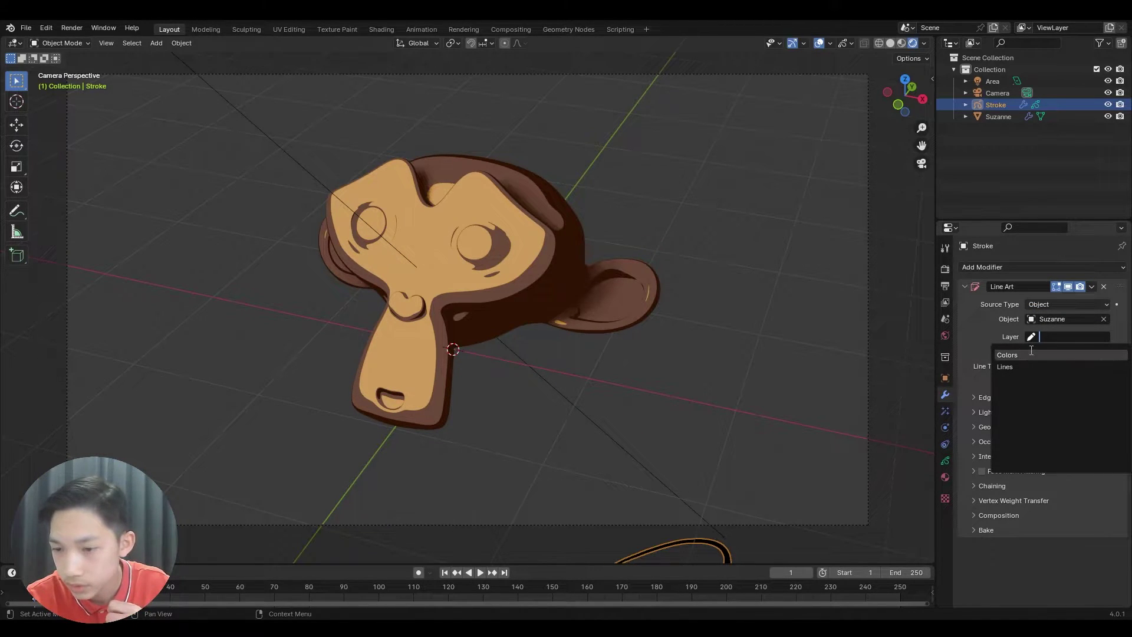
left_click(1030, 355)
left_click(1043, 352)
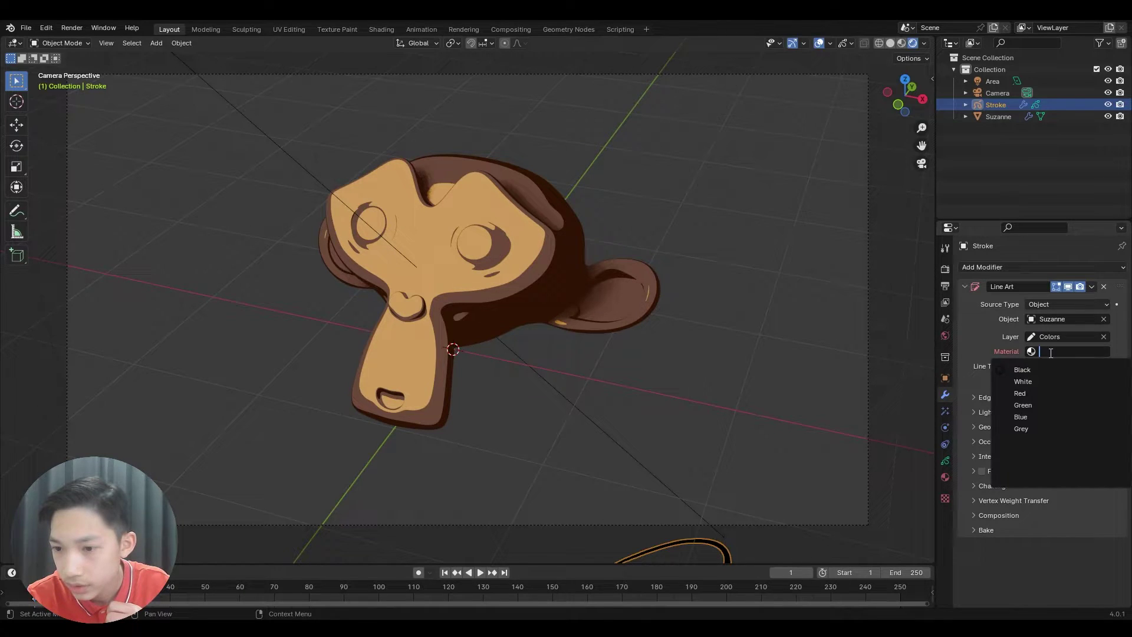
left_click(1014, 369)
left_click(776, 303)
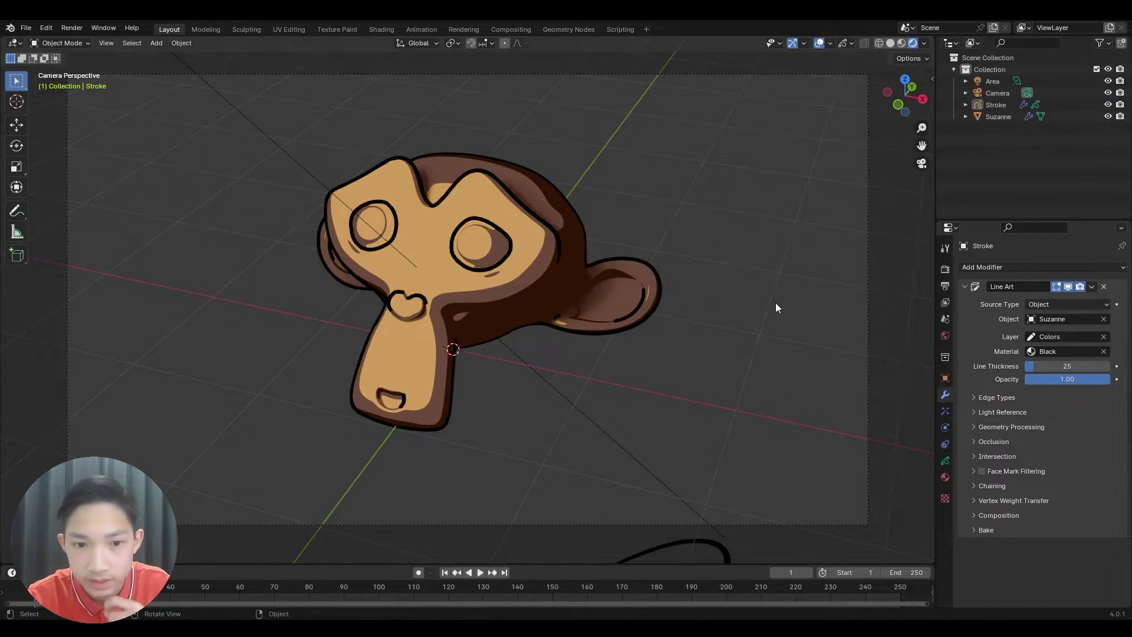
Reduce the Line Art modifier's line thickness to 18.
scroll(738, 302, "up", 2)
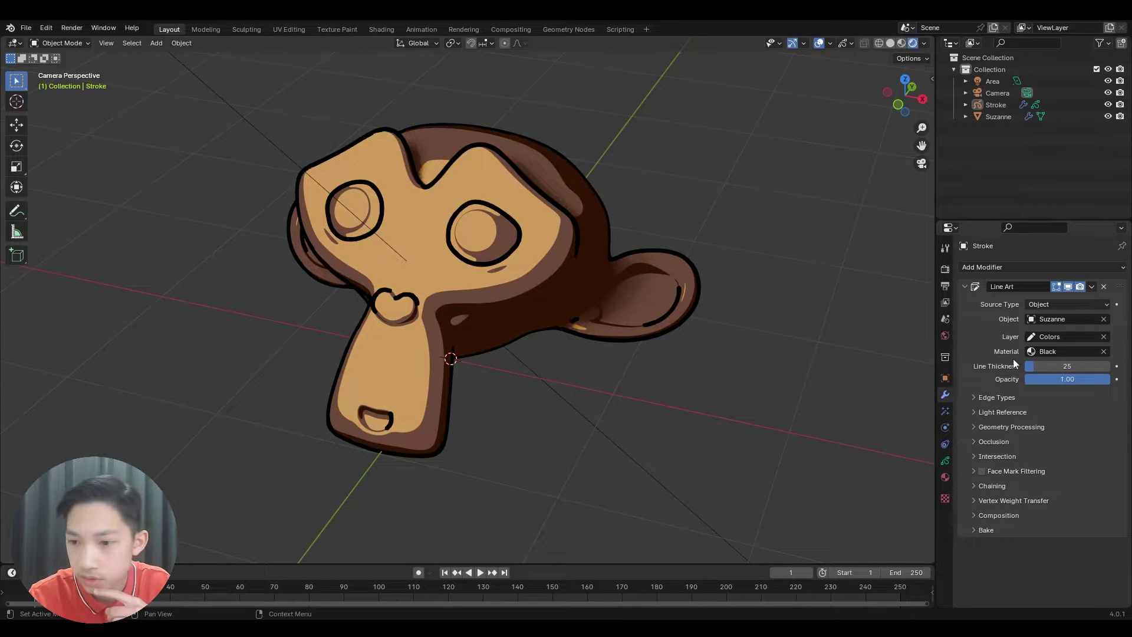
mouse_move(1051, 367)
left_mouse_down()
mouse_move(1109, 367)
mouse_move(1027, 366)
mouse_move(1061, 366)
mouse_move(1038, 366)
left_mouse_up()
Inspect the line art outlines on the monkey head from the side, the back and through the camera.
middle_click_drag(598, 288, 736, 260)
scroll(679, 270, "up", 7)
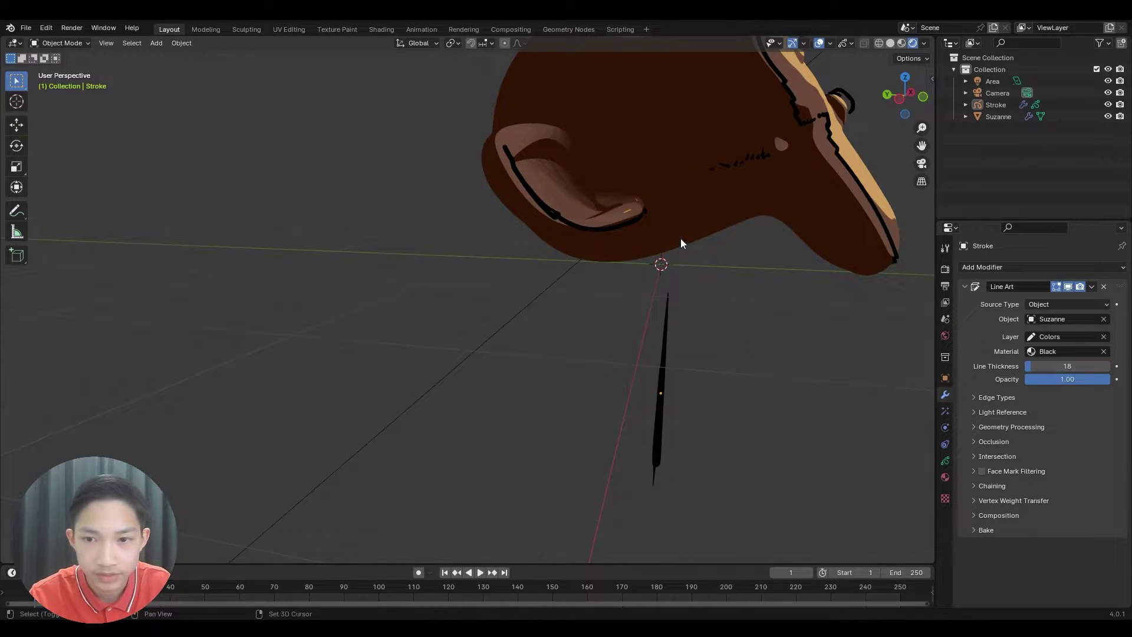
scroll(681, 243, "down", 5)
middle_click_drag(471, 360, 285, 379)
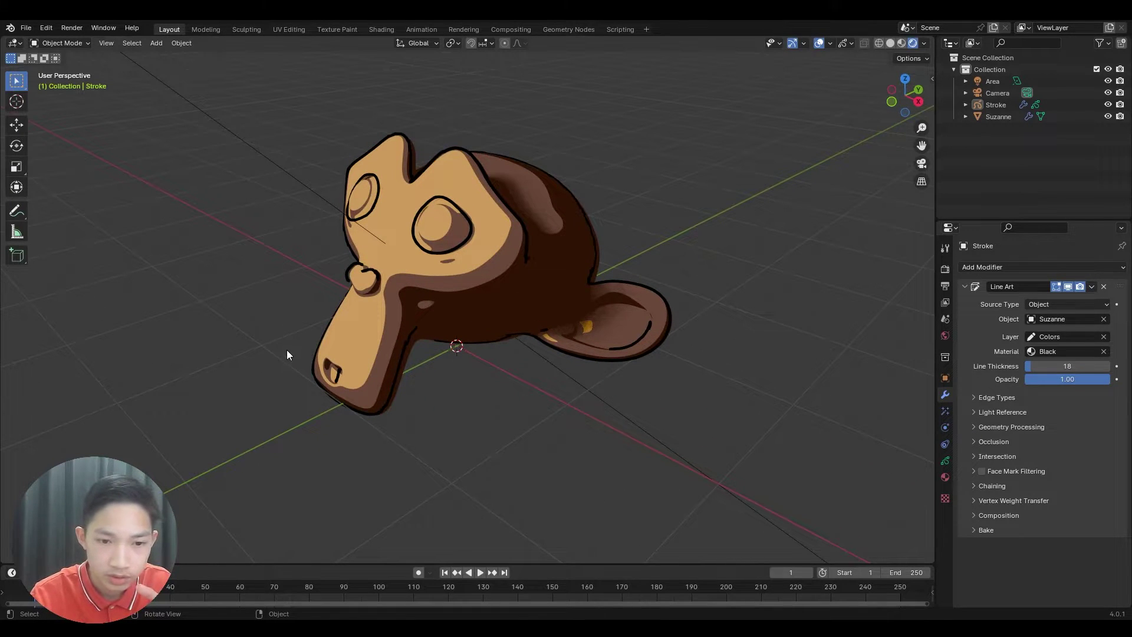
key("KP_0")
middle_click_drag(363, 313, 576, 225)
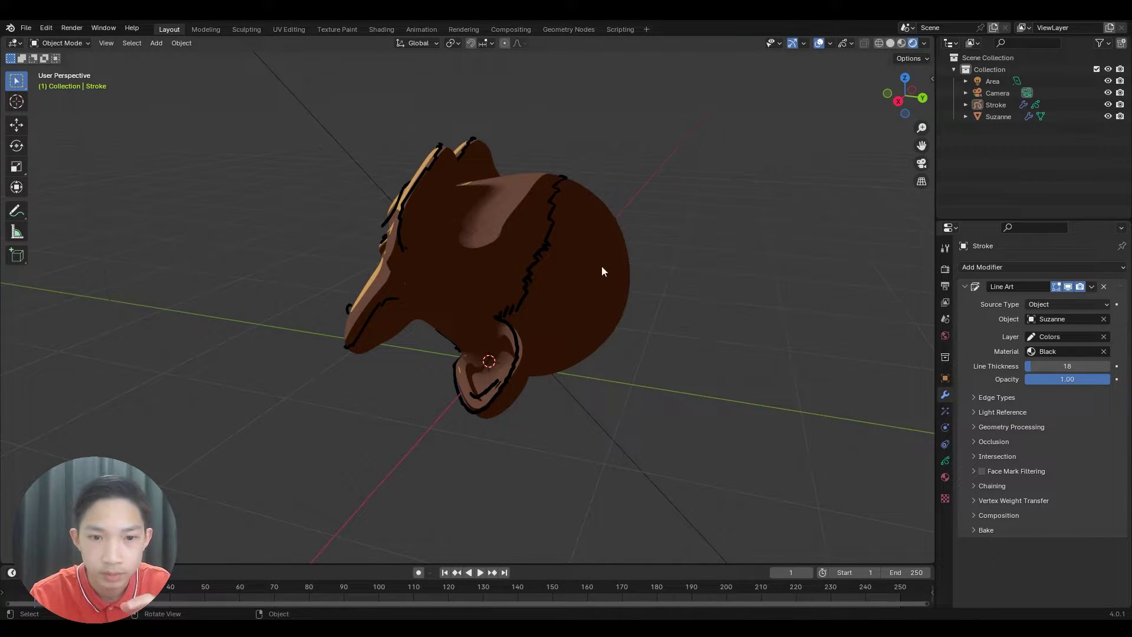
Delete the Grease Pencil stroke that carries the Line Art modifier.
middle_click_drag(438, 316, 548, 335)
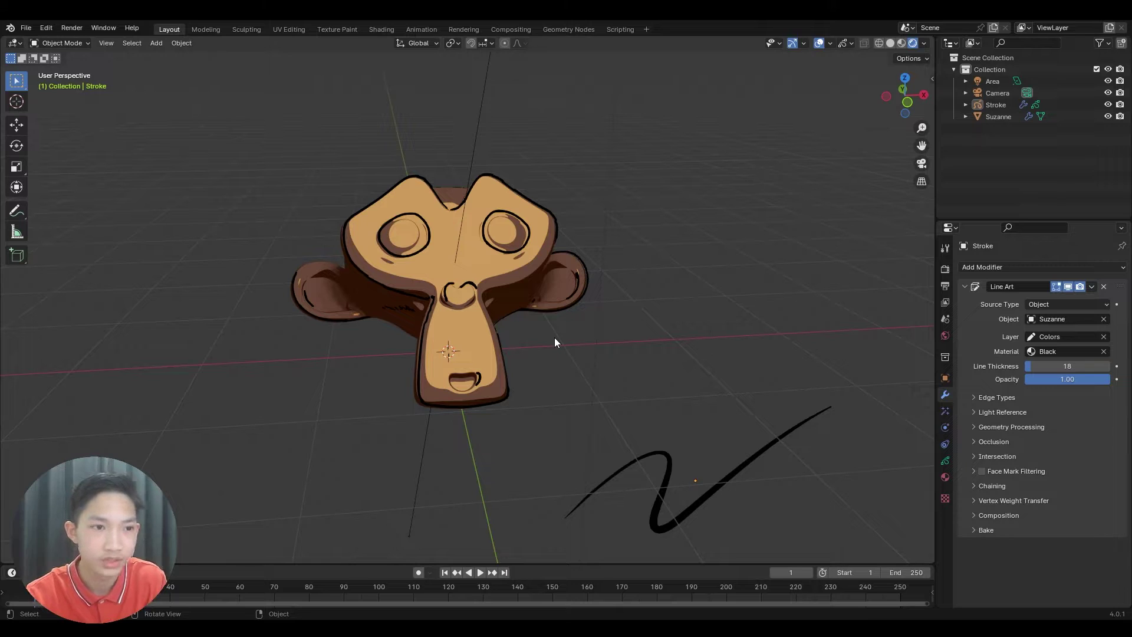
middle_click_drag(505, 332, 401, 334)
key("KP_0")
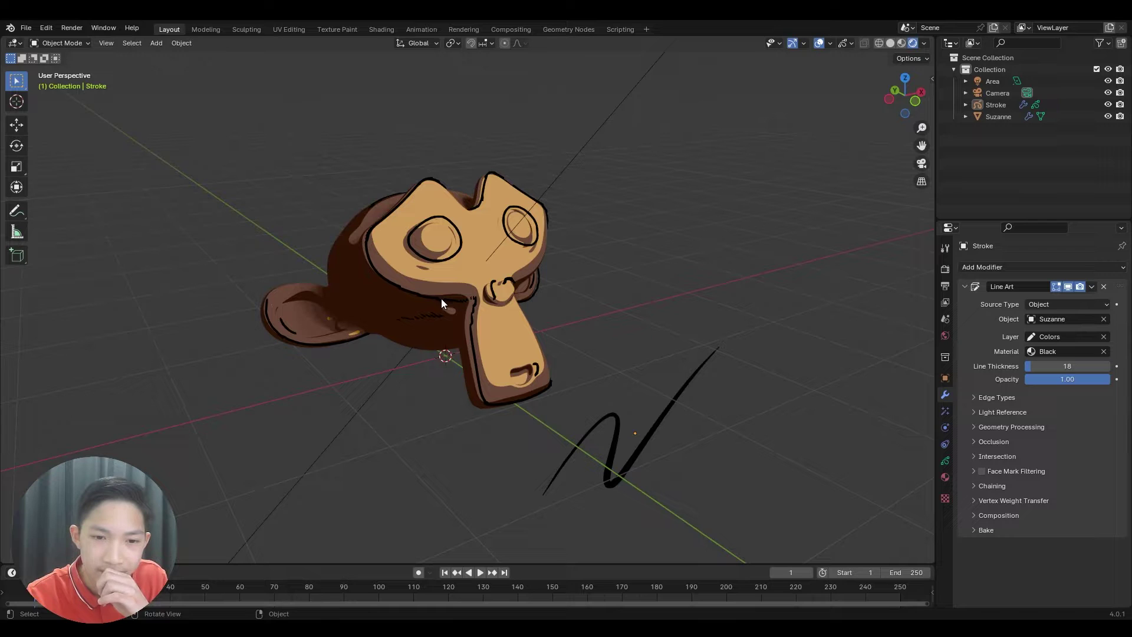
middle_click_drag(487, 296, 416, 292)
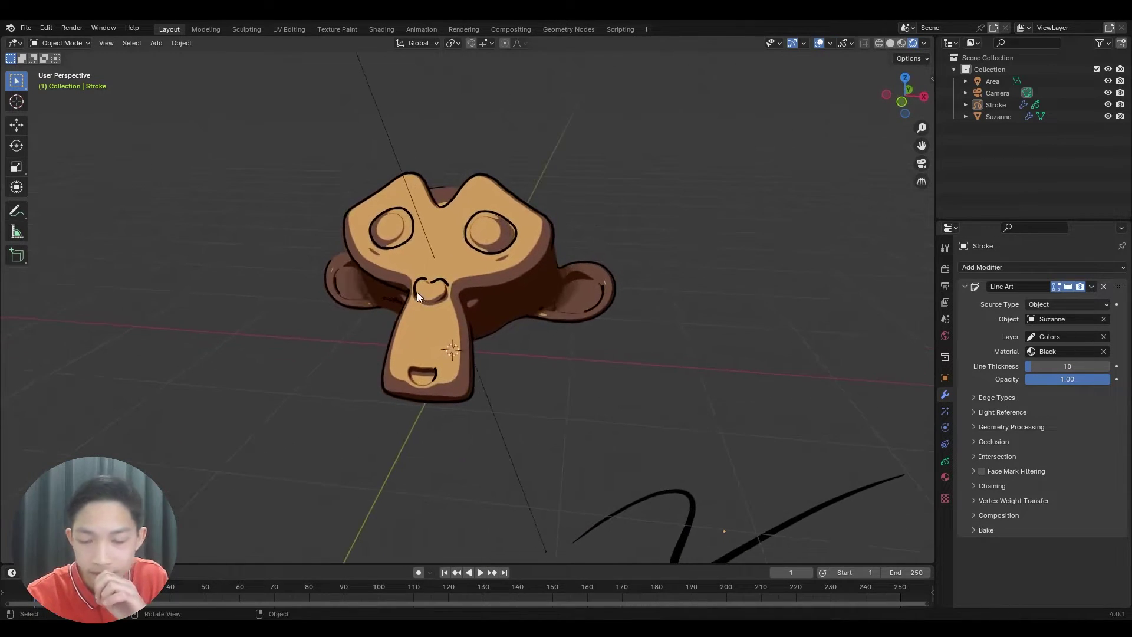
key("KP_0")
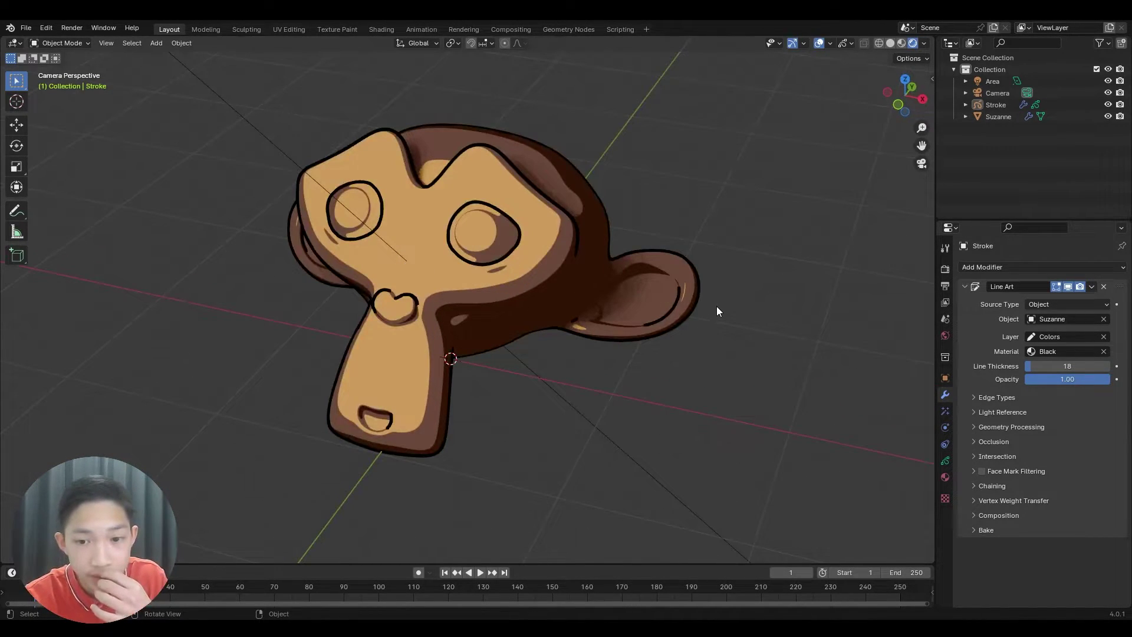
scroll(689, 313, "down", 3)
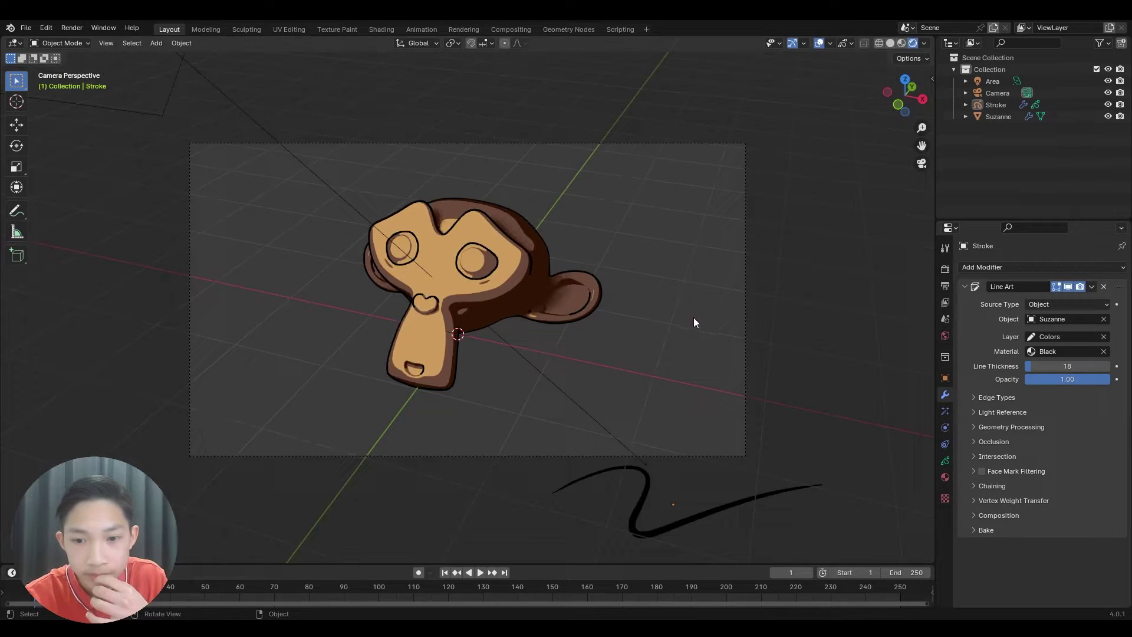
left_click(649, 482)
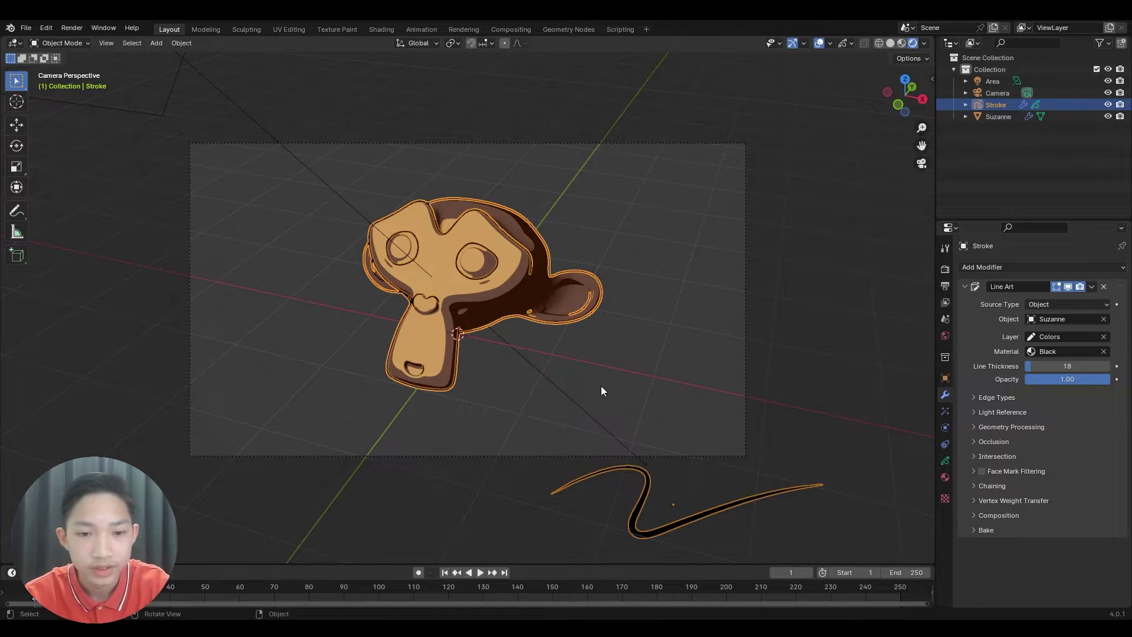
key("Delete")
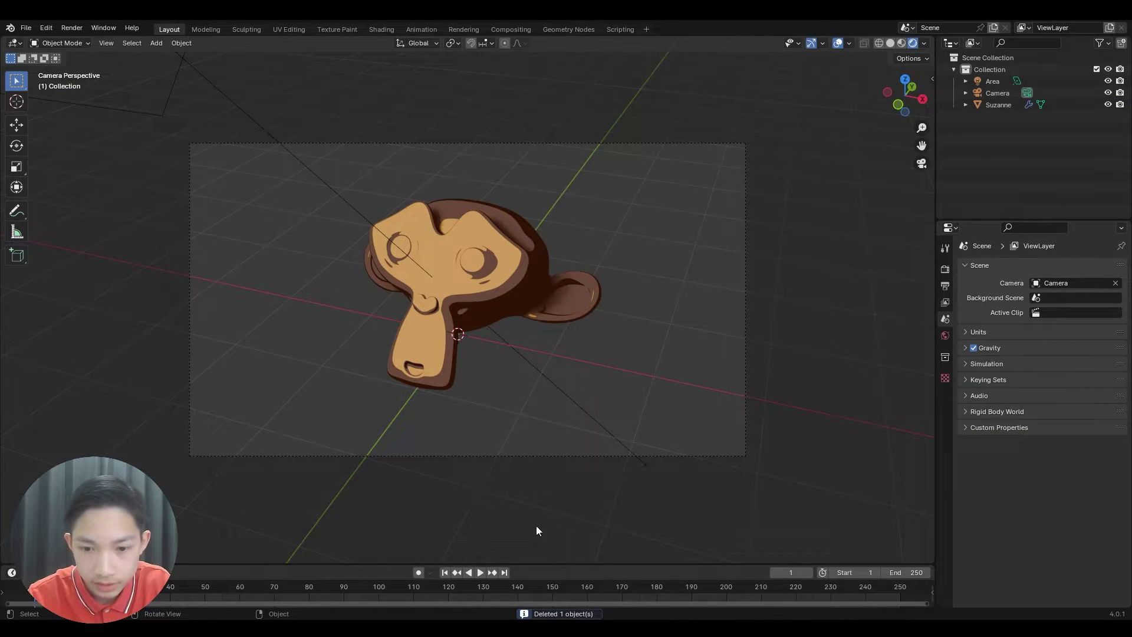
Add a Solidify modifier to Suzanne with a thickness of -0.1 m.
scroll(487, 399, "up", 2)
left_click(398, 380)
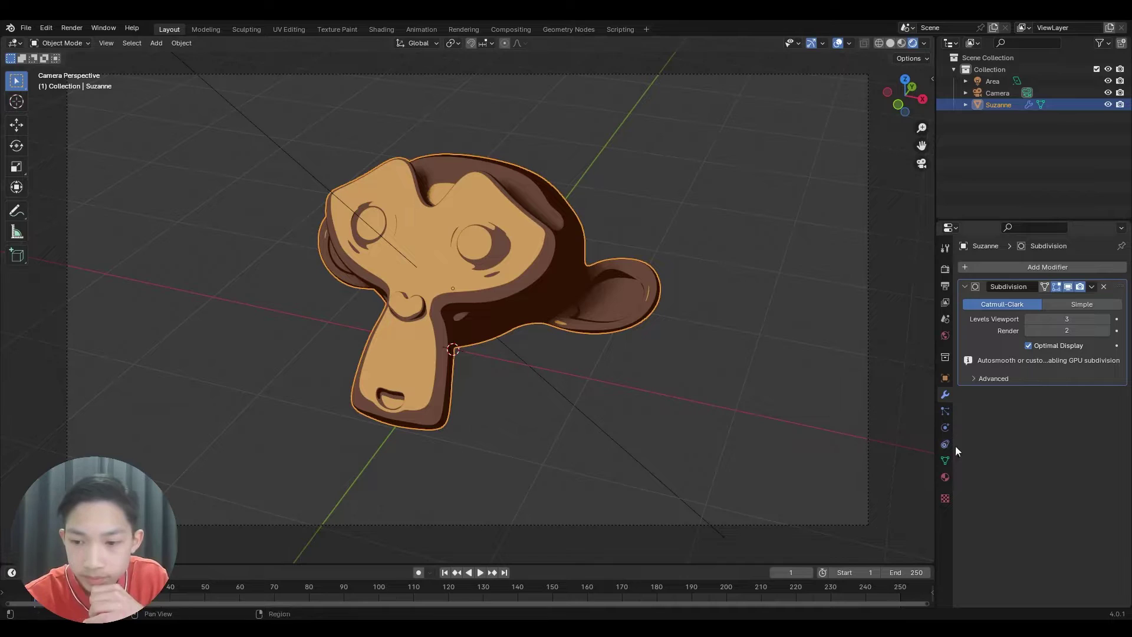
left_click(985, 267)
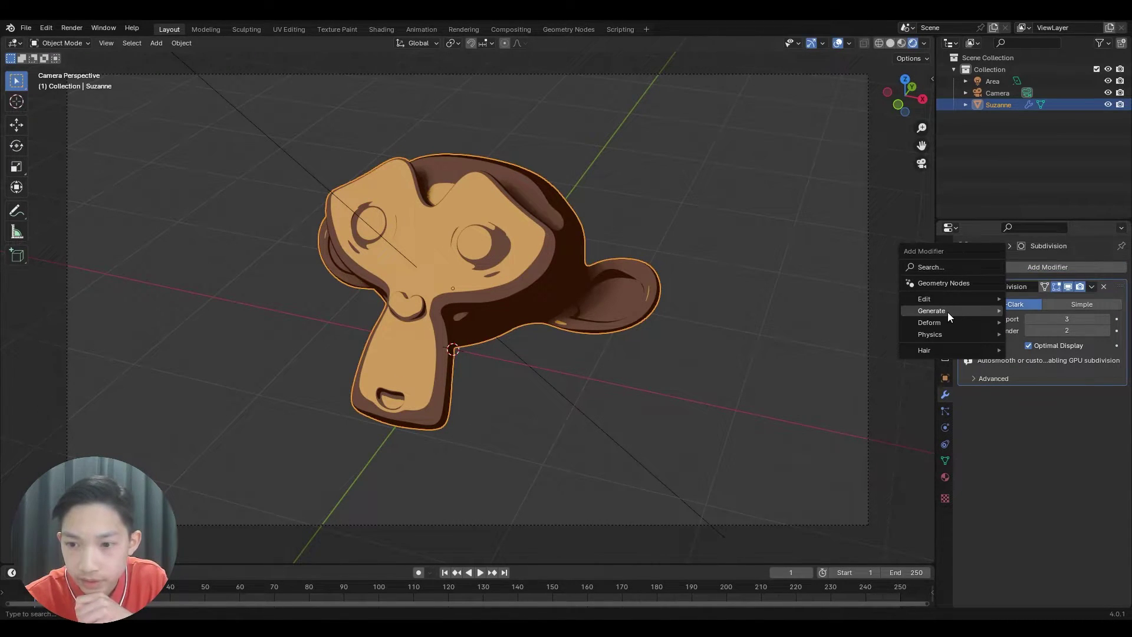
mouse_move(947, 311)
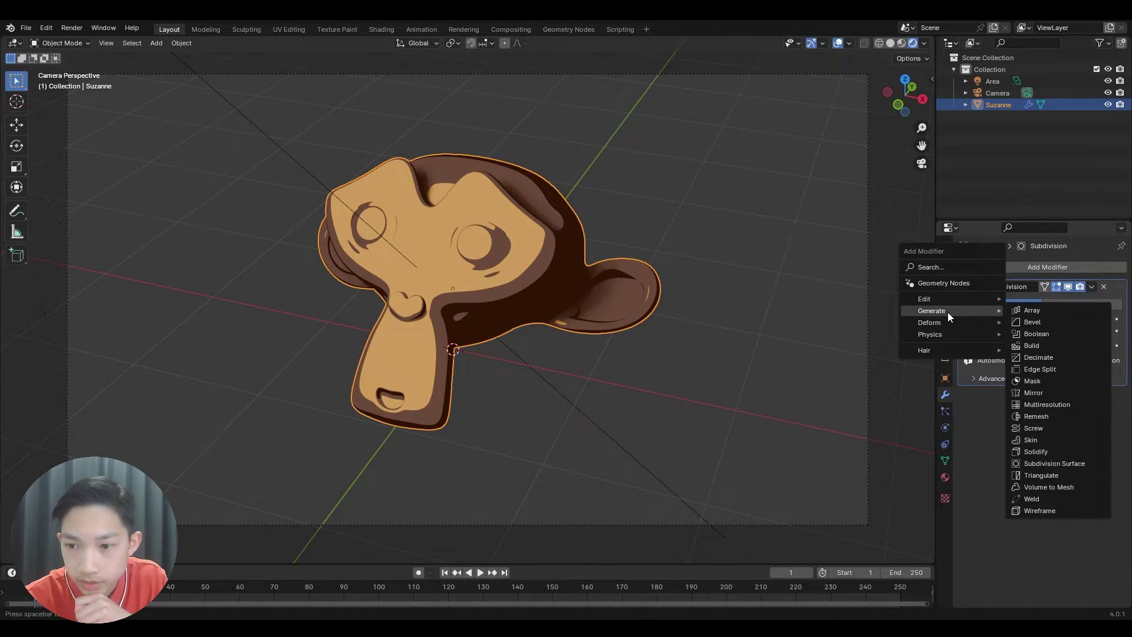
left_click(1036, 452)
mouse_move(1051, 431)
left_mouse_down()
mouse_move(1108, 431)
mouse_move(1019, 431)
left_mouse_up()
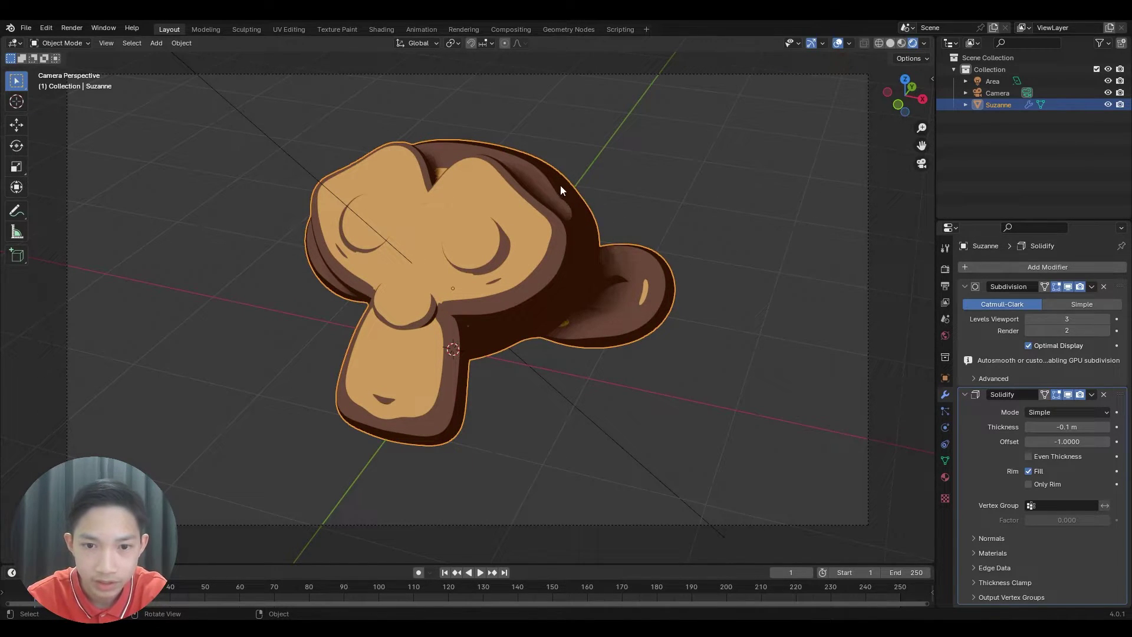
Add a second material to Suzanne with a black Emission surface and Backface Culling enabled.
left_click(946, 476)
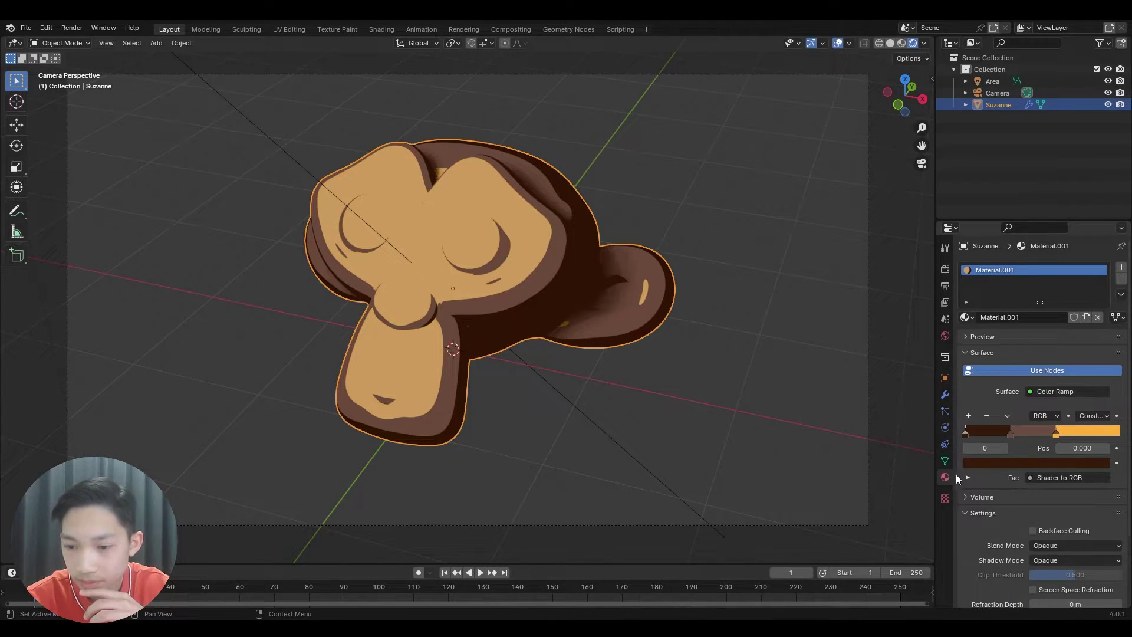
left_click(1122, 267)
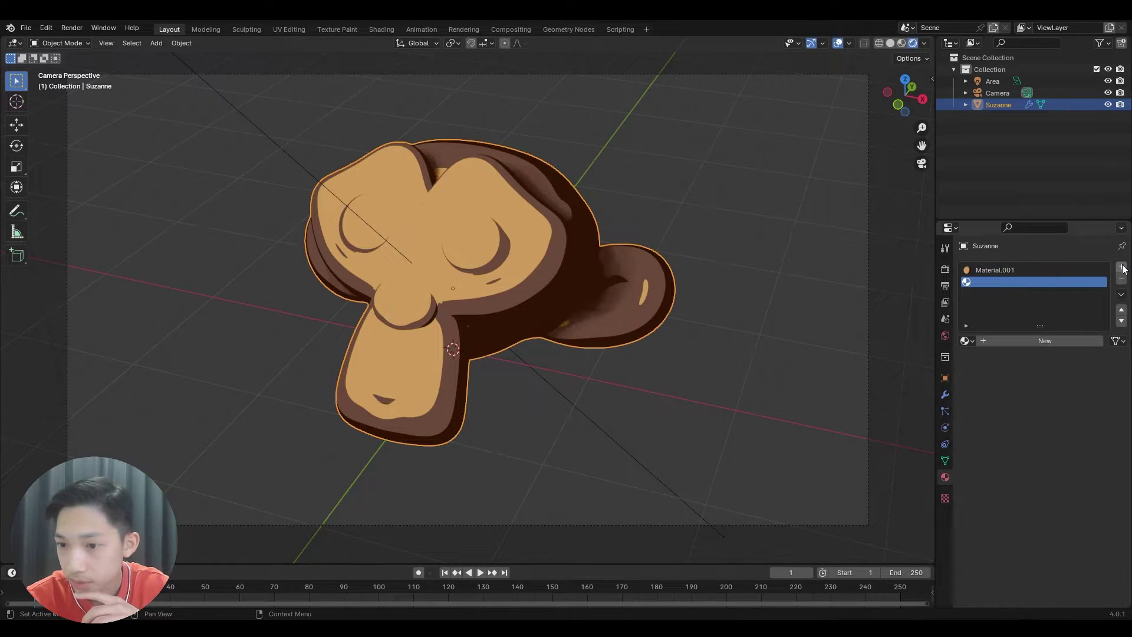
left_click(1000, 338)
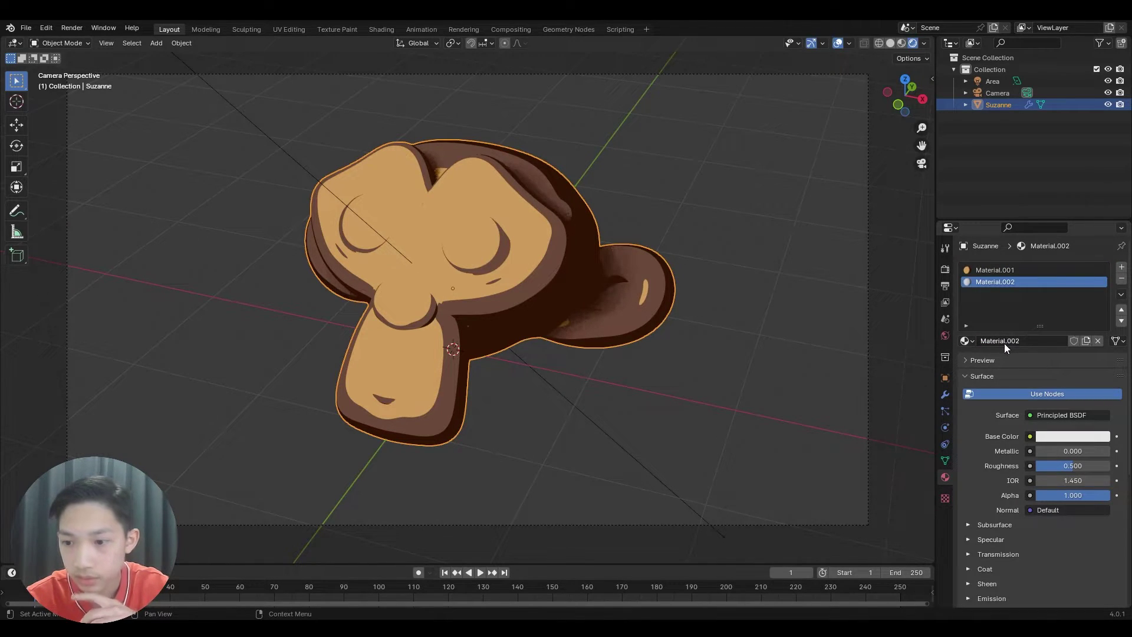
left_click(1031, 416)
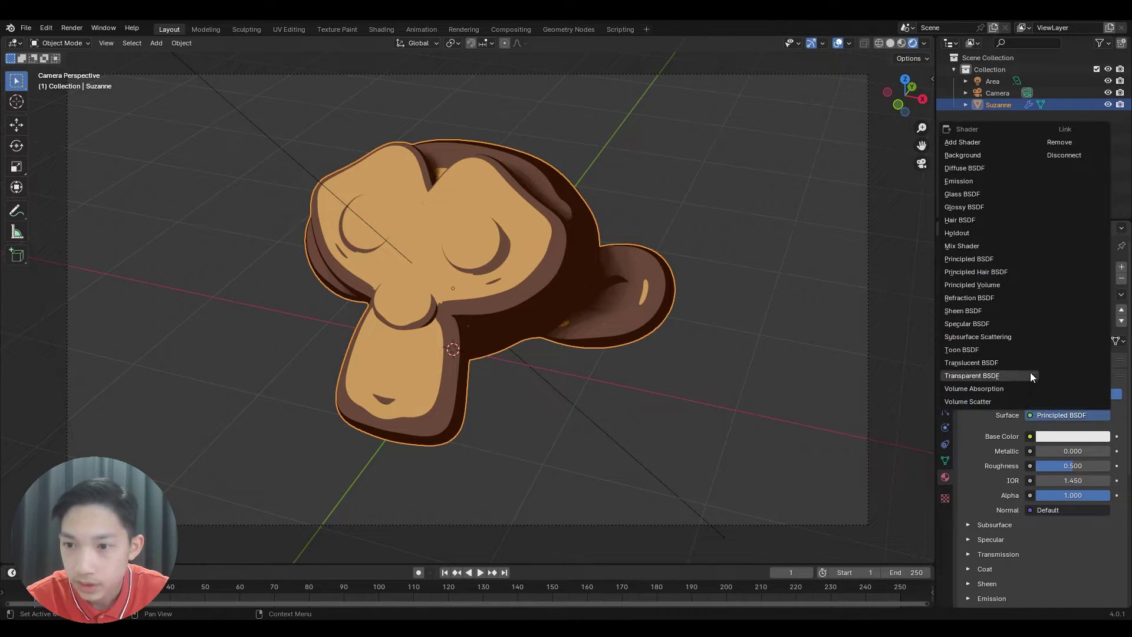
left_click(963, 182)
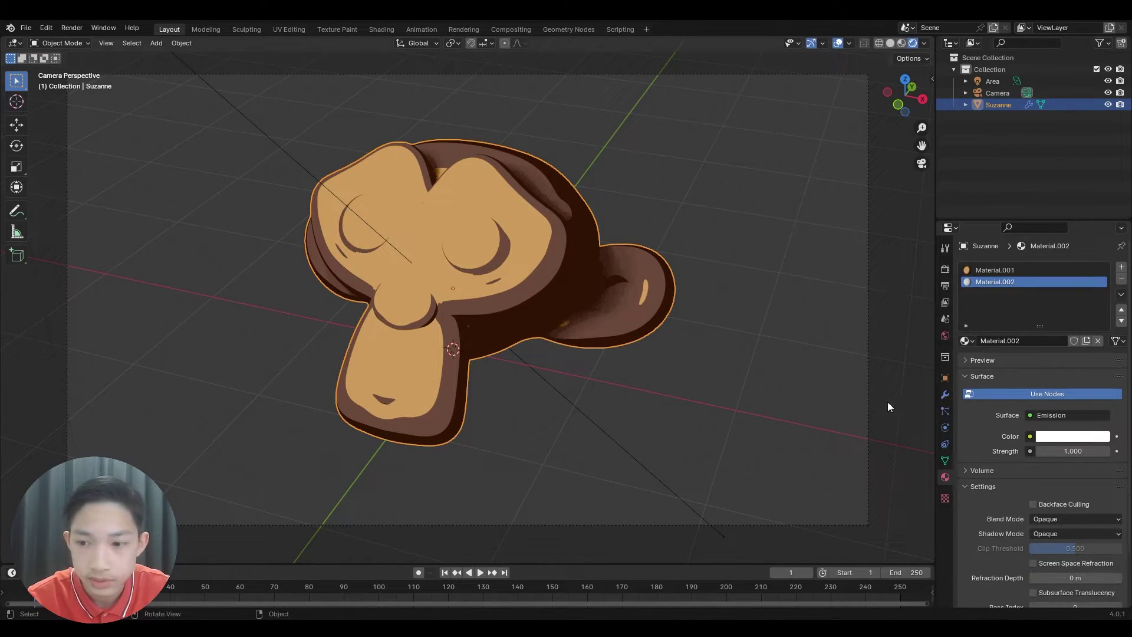
left_click(1048, 440)
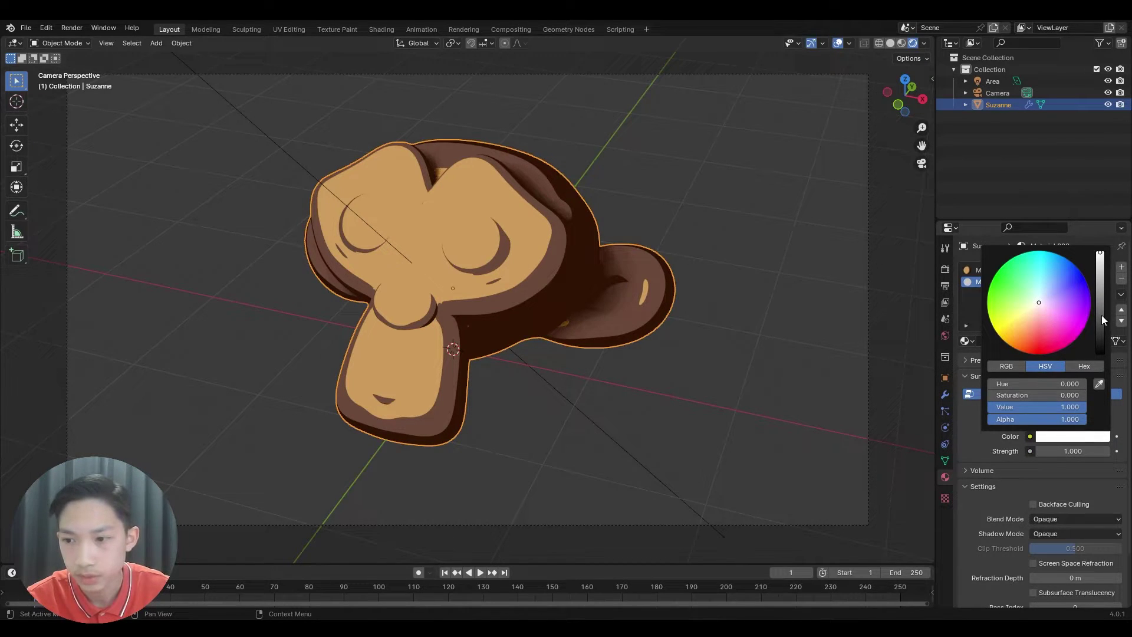
left_click_drag(1102, 315, 1100, 354)
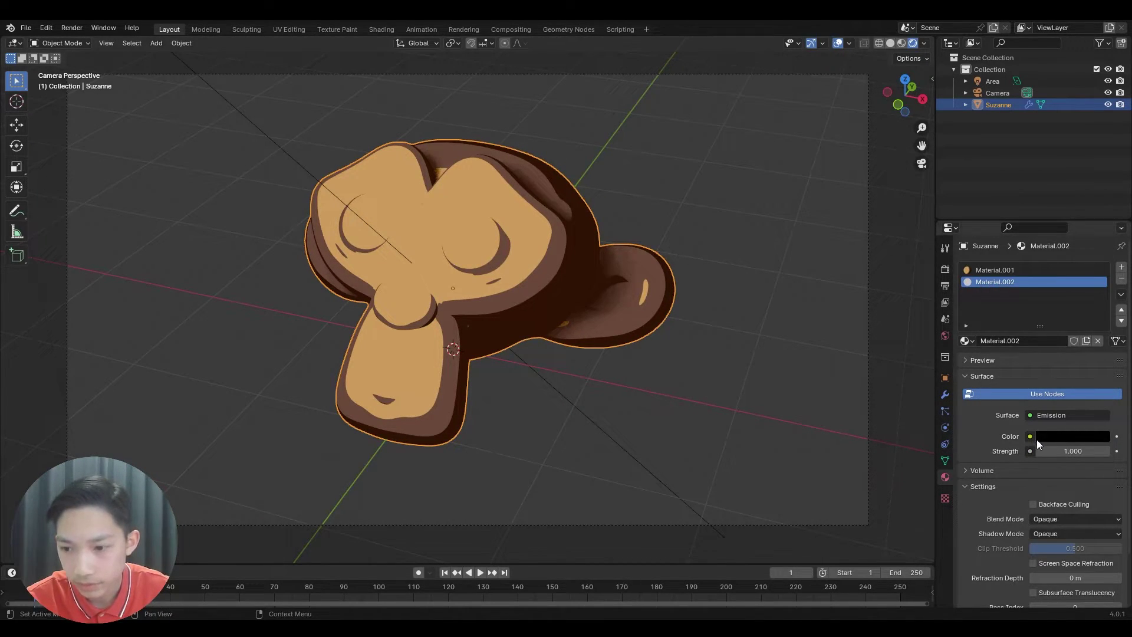
left_click(1033, 504)
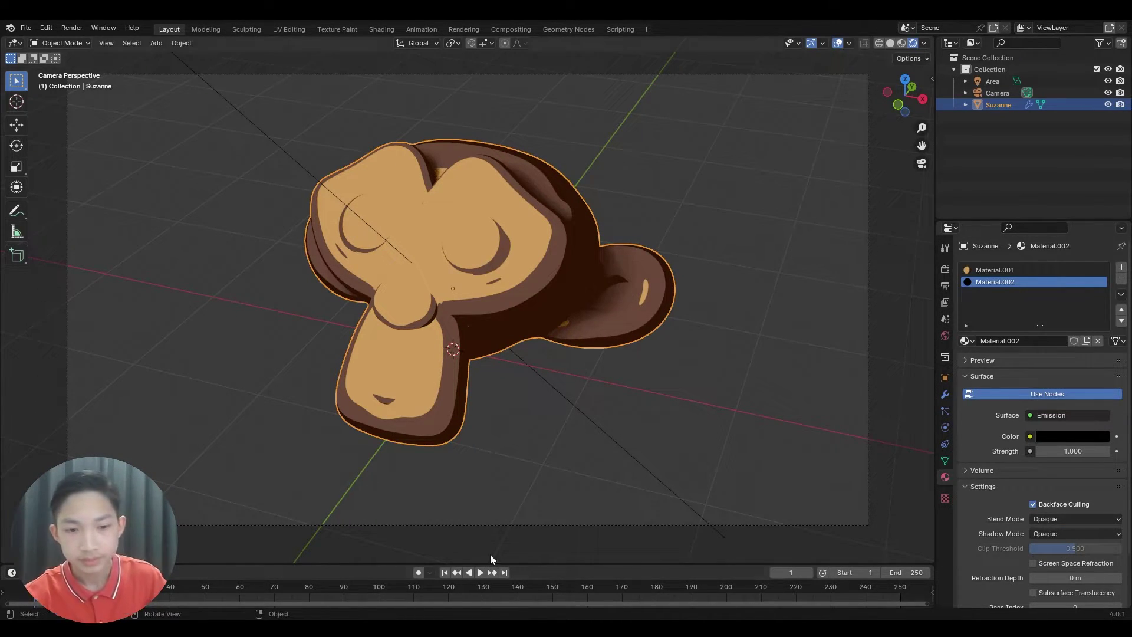
Enable Flip and High Quality normals in the Solidify modifier and set its Material Offset to 1.
left_click(945, 395)
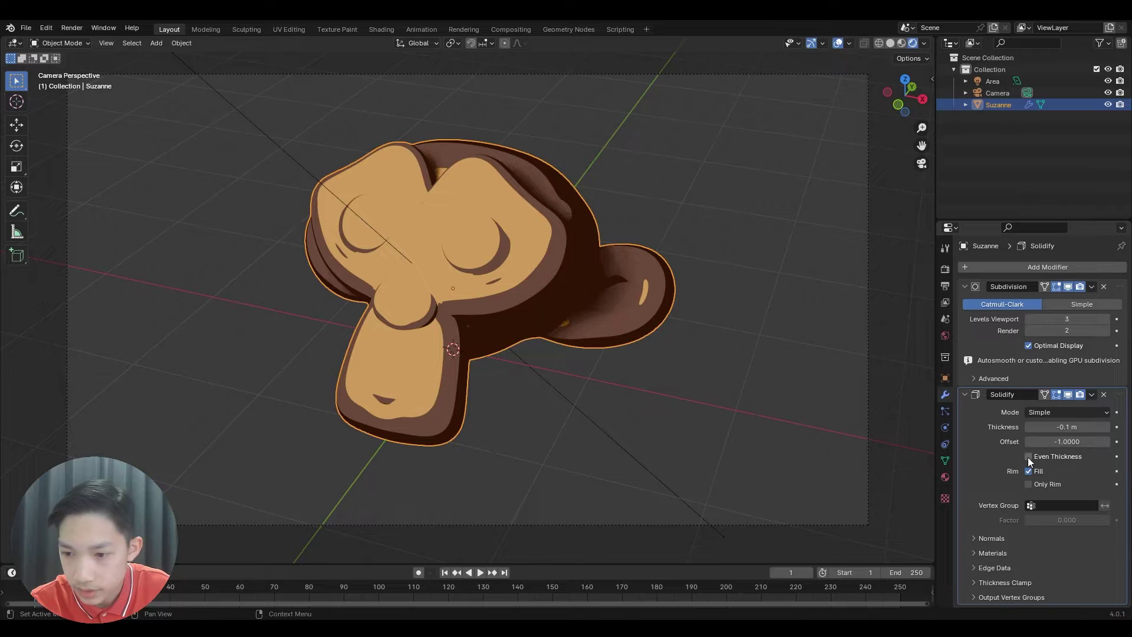
left_click(992, 538)
scroll(1004, 538, "down", 2)
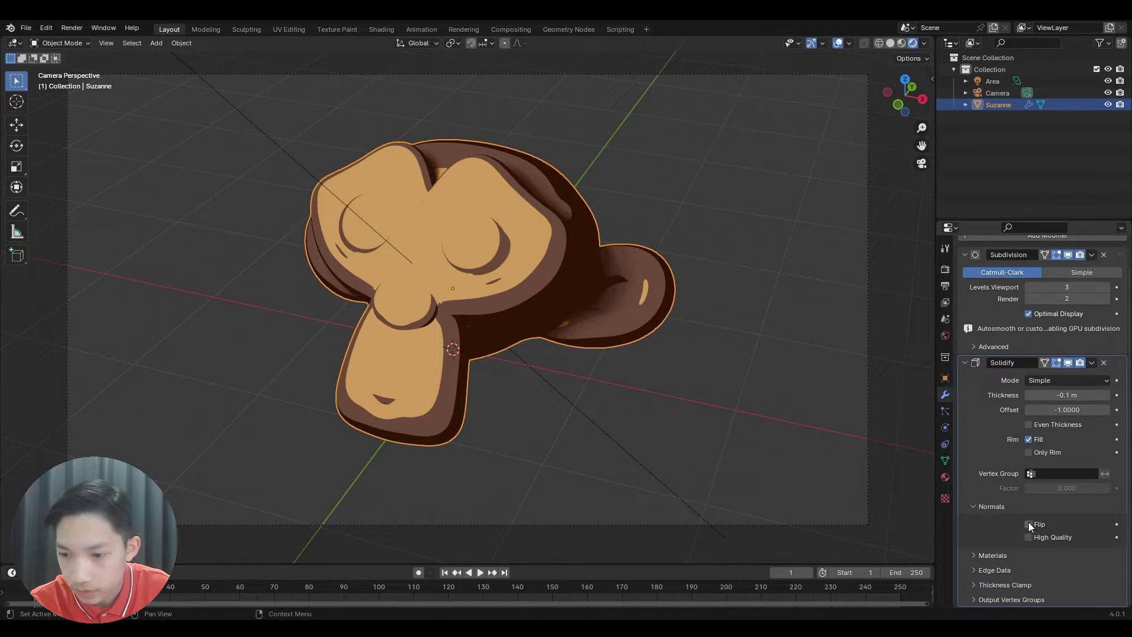
left_click(1028, 524)
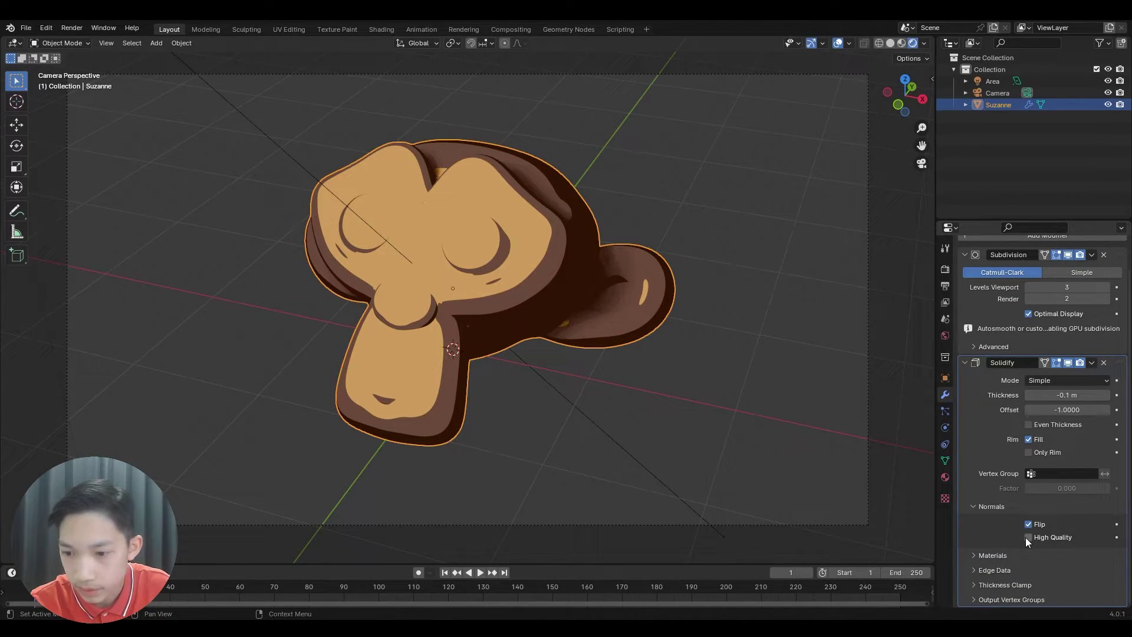
left_click(980, 555)
scroll(992, 560, "down", 1)
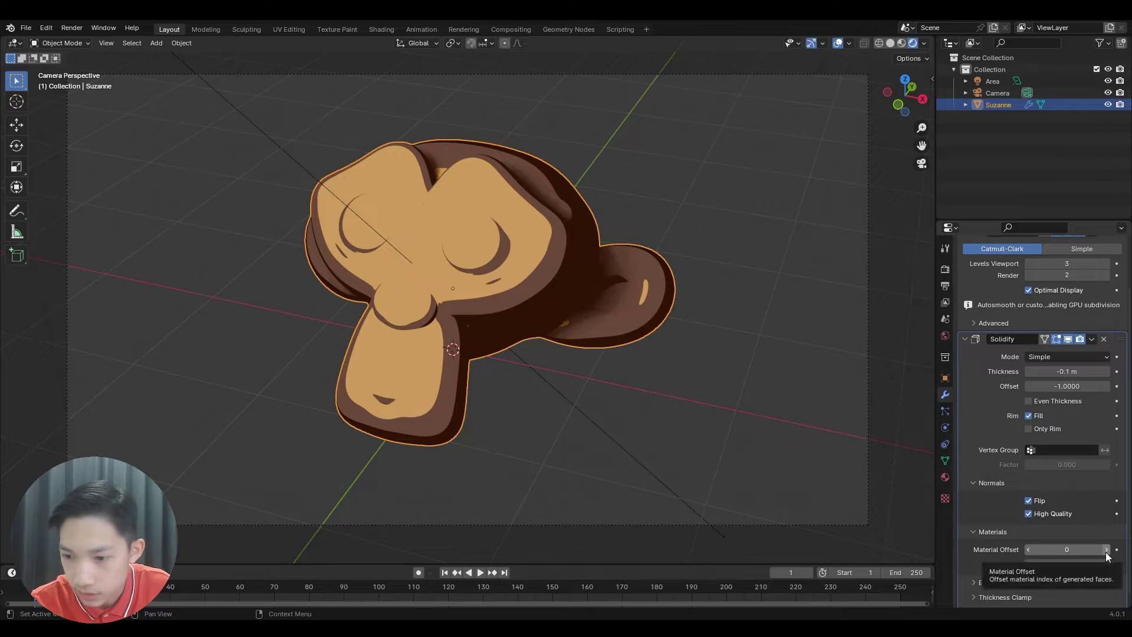
left_click_drag(1078, 549, 1088, 550)
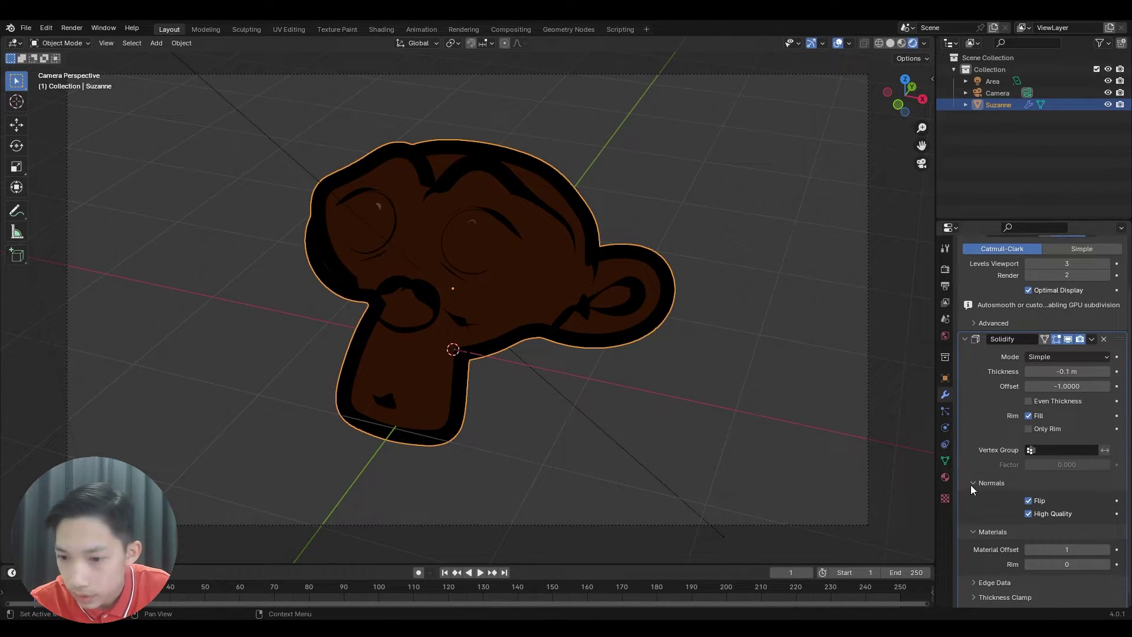
Add an empty material slot to Suzanne and move it between the Color Ramp material and the black Emission material.
left_click(945, 478)
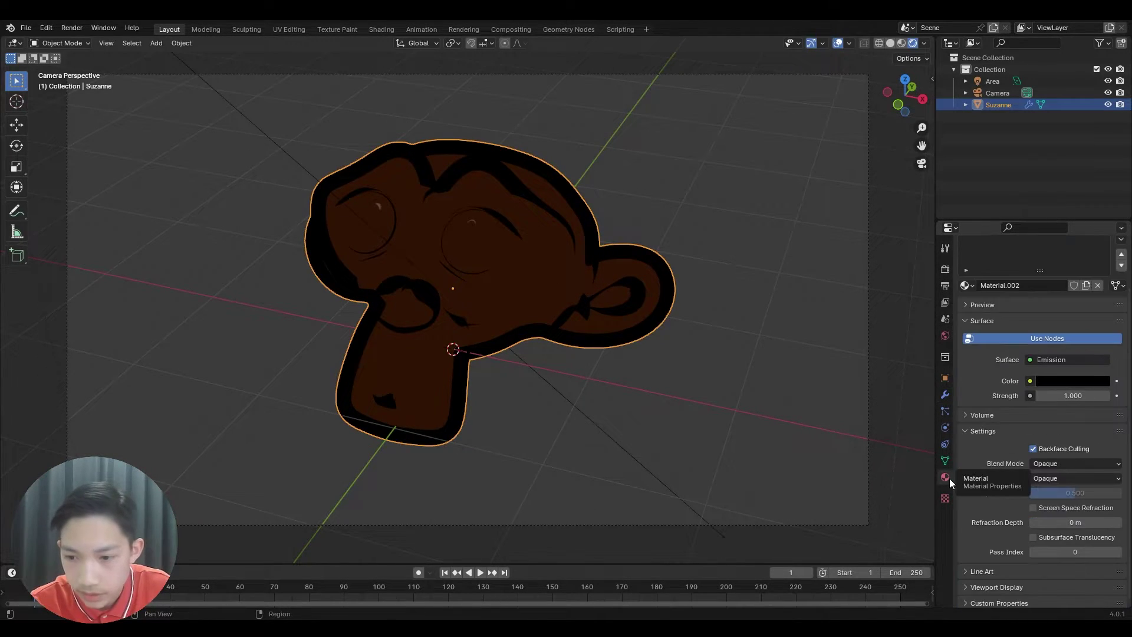
scroll(990, 292, "up", 2)
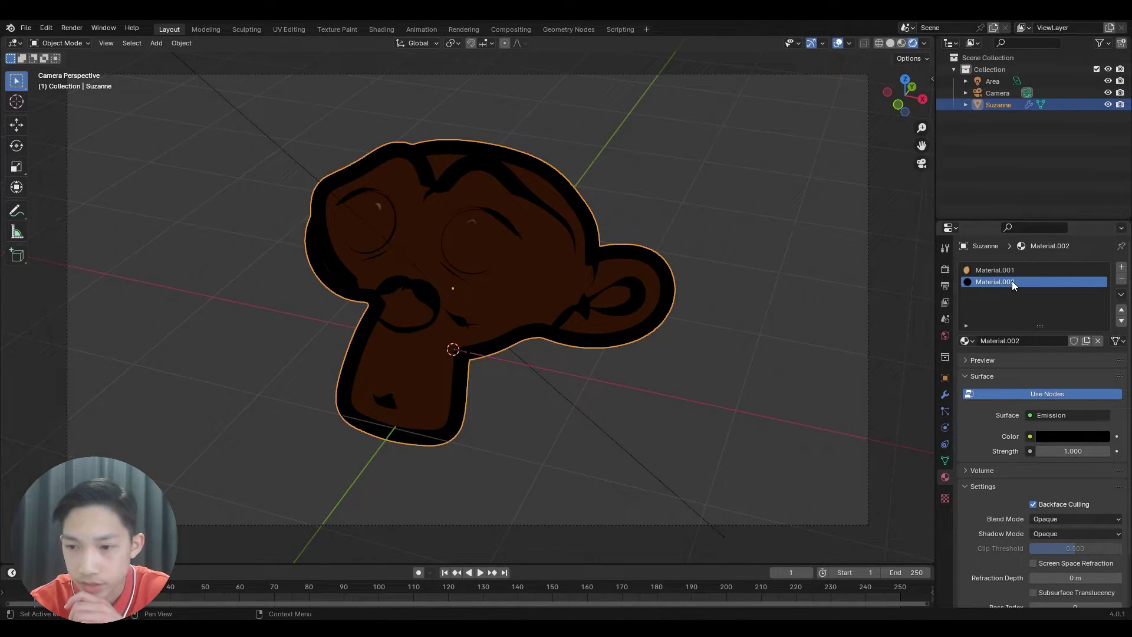
left_click(1002, 270)
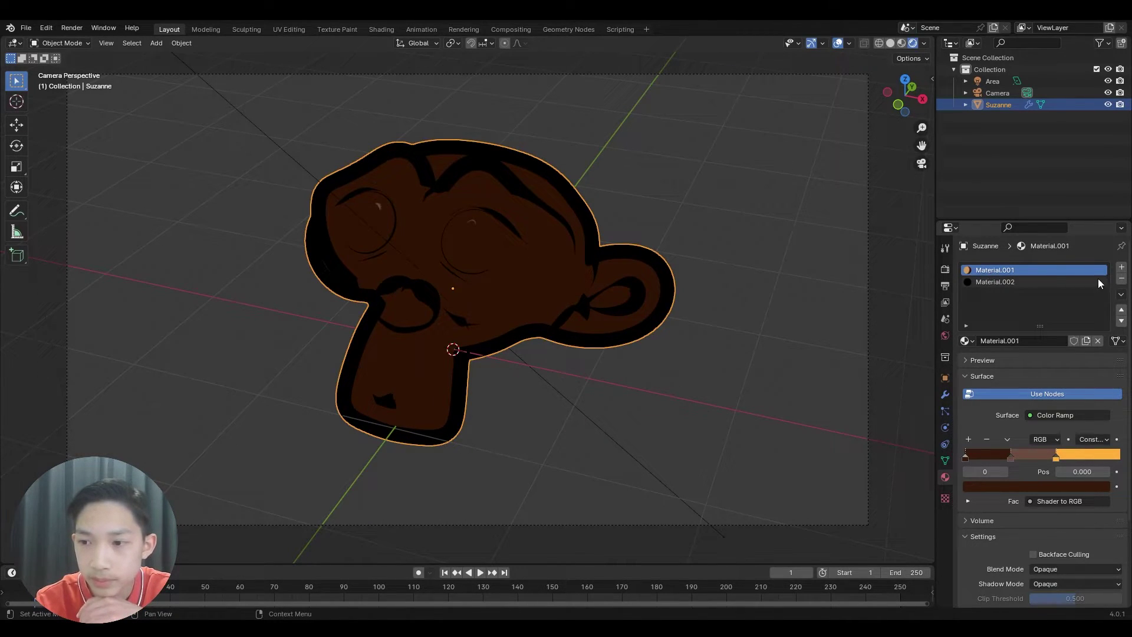
left_click(1018, 285)
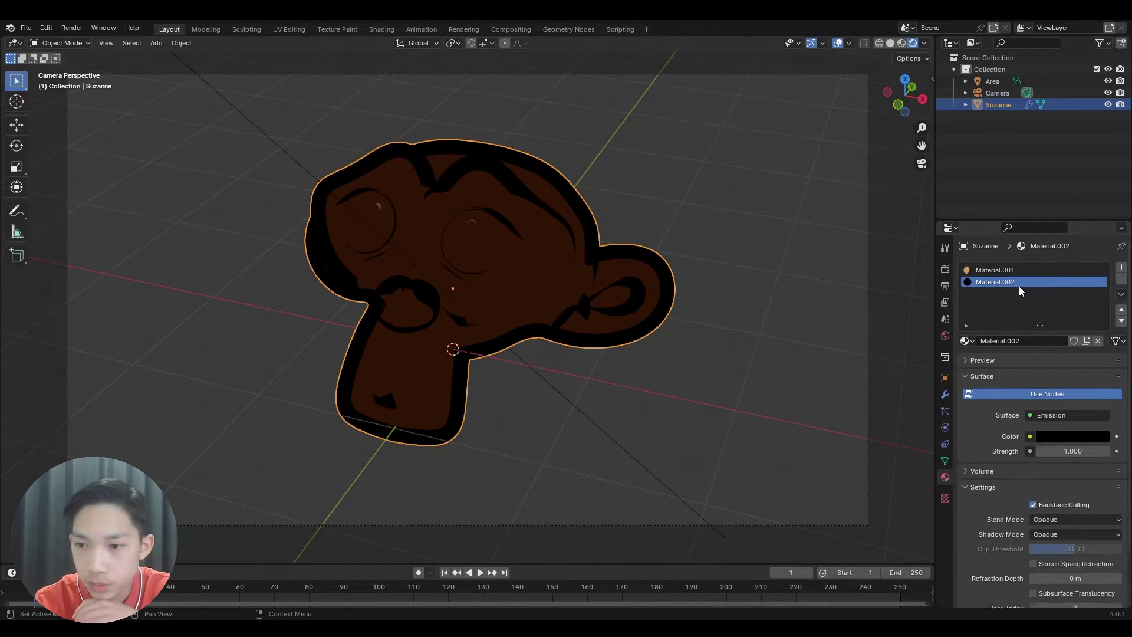
left_click(1121, 268)
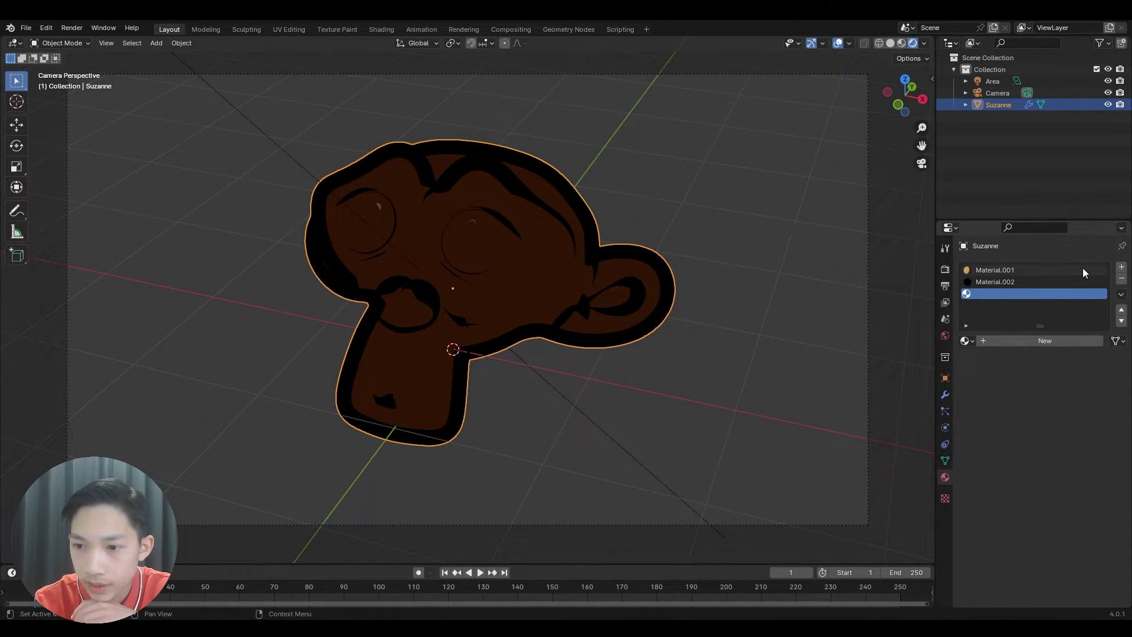
left_click(1121, 309)
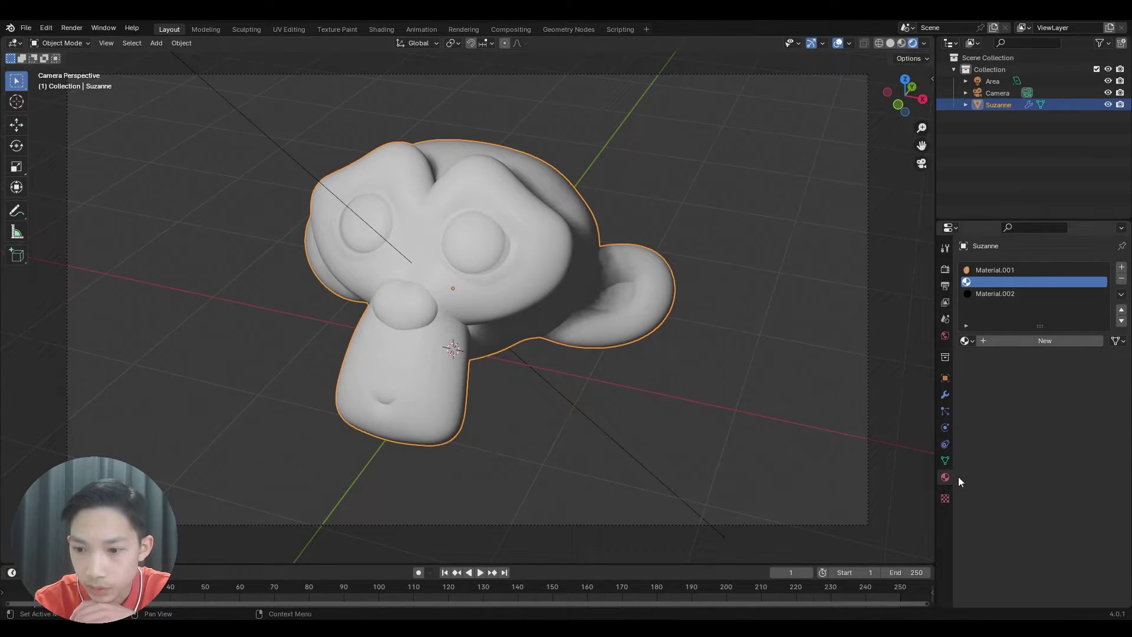
left_click(1001, 269)
left_click(1005, 282)
left_click(1008, 293)
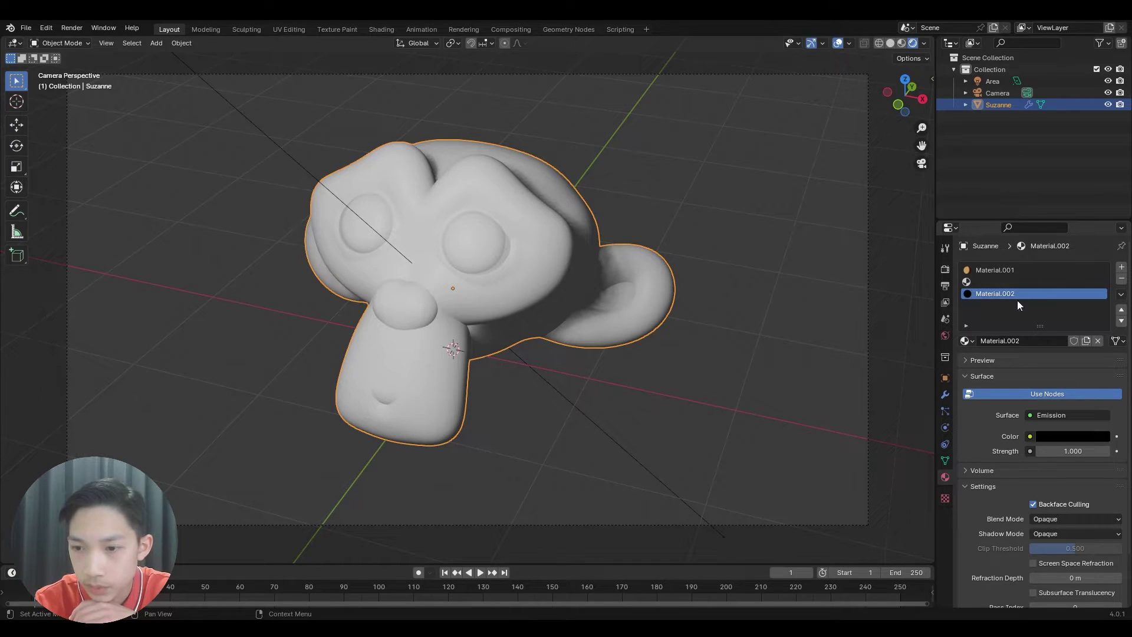
Set the Solidify modifier's Material Offset to 2.
left_click(945, 429)
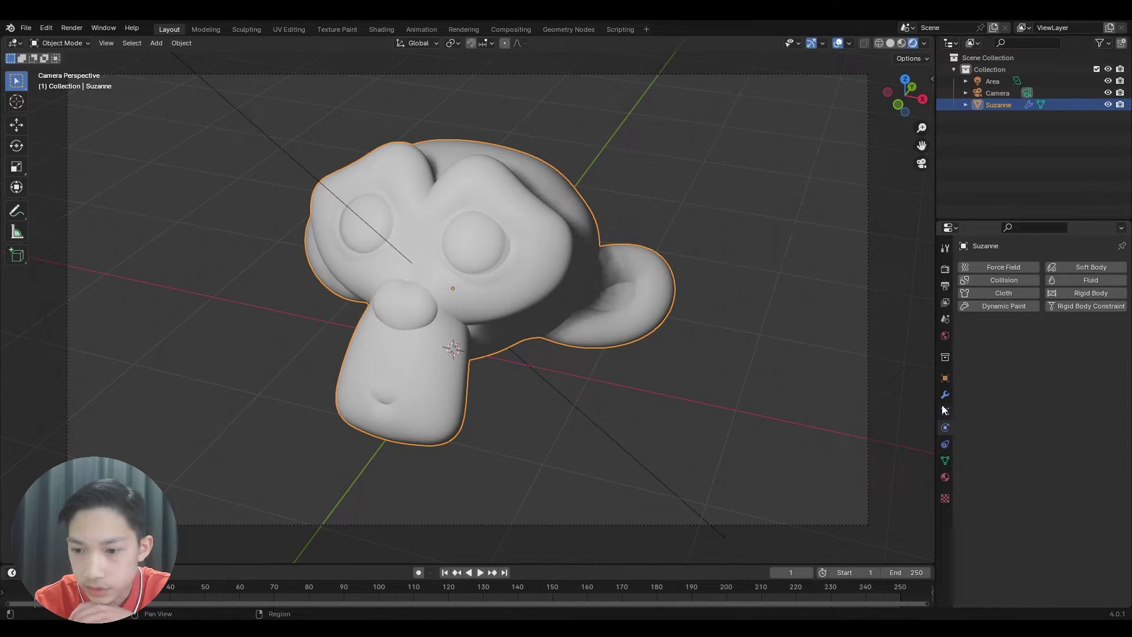
left_click(945, 394)
scroll(1050, 442, "down", 4)
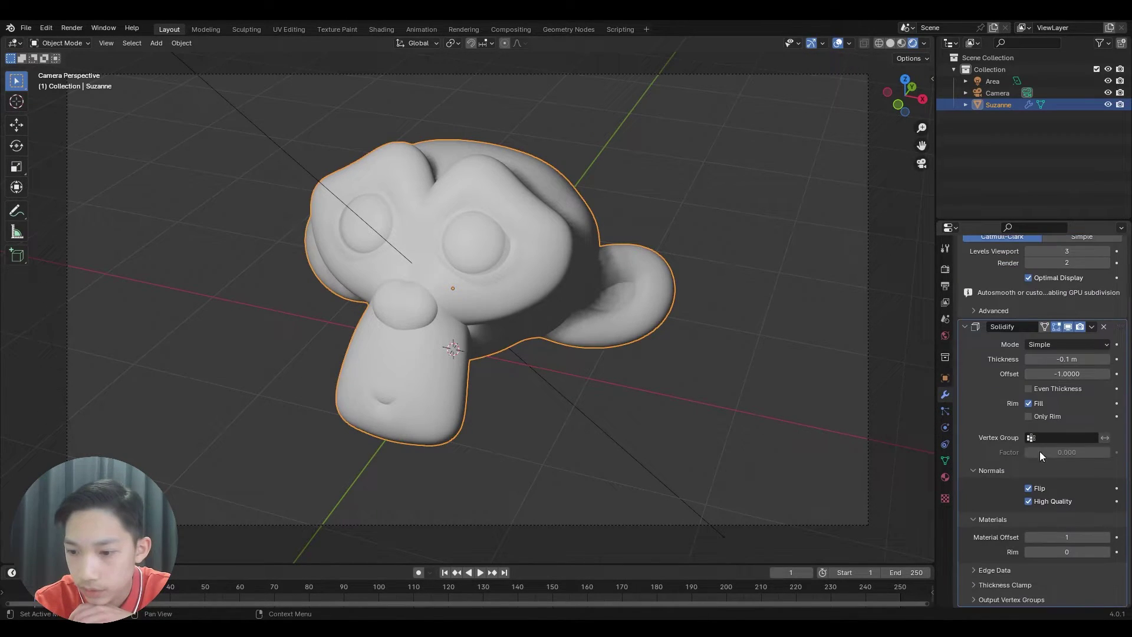
left_click(1106, 537)
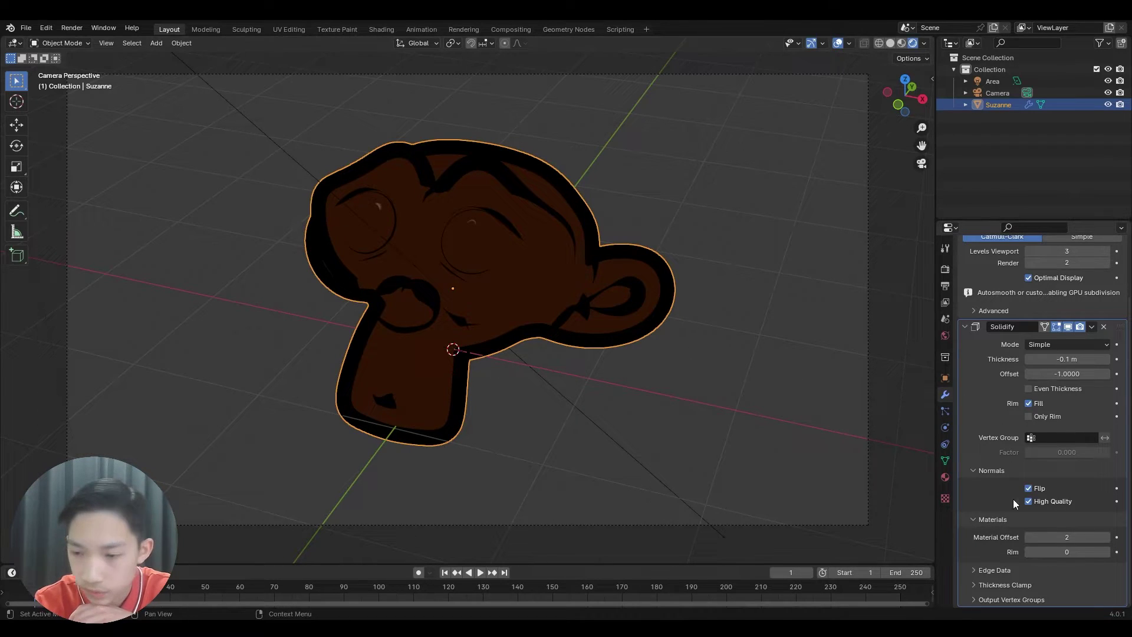
Remove the empty material slot from Suzanne, keeping the Color Ramp and black Emission materials.
left_click(946, 477)
scroll(1019, 352, "up", 3)
left_click(1121, 266)
left_click(1121, 279)
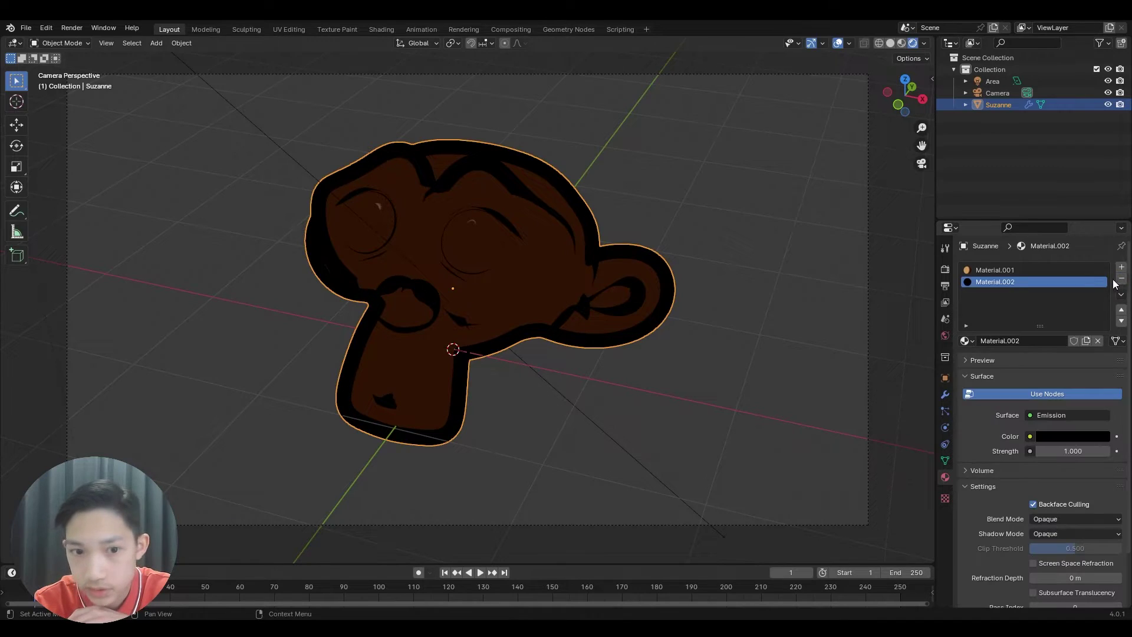
Set the Material Offset of Suzanne's Solidify modifier to 1.
left_click(947, 397)
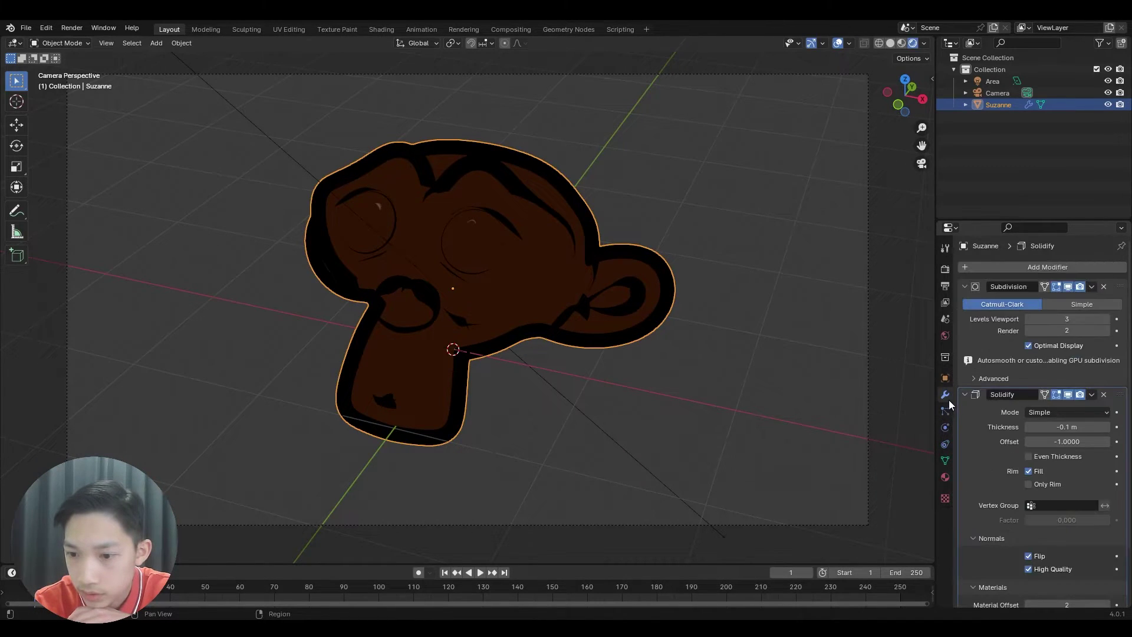
scroll(1041, 562, "down", 2)
left_click(1032, 558)
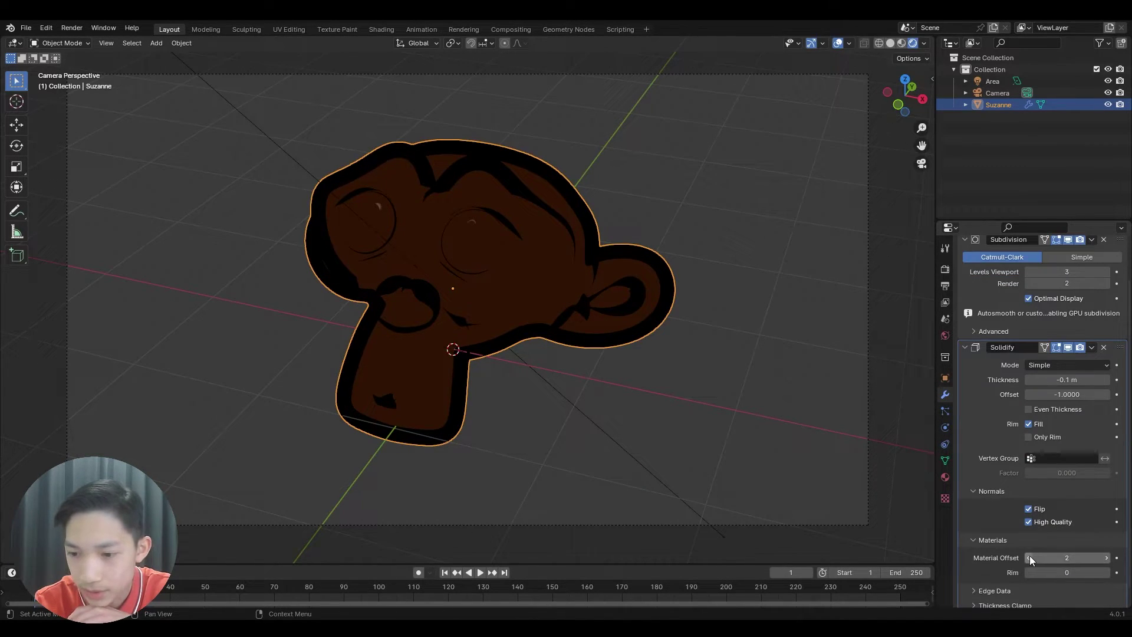
Set the Solidify modifier's thickness to -0.01 m and check the outline on Suzanne.
left_click(1030, 384)
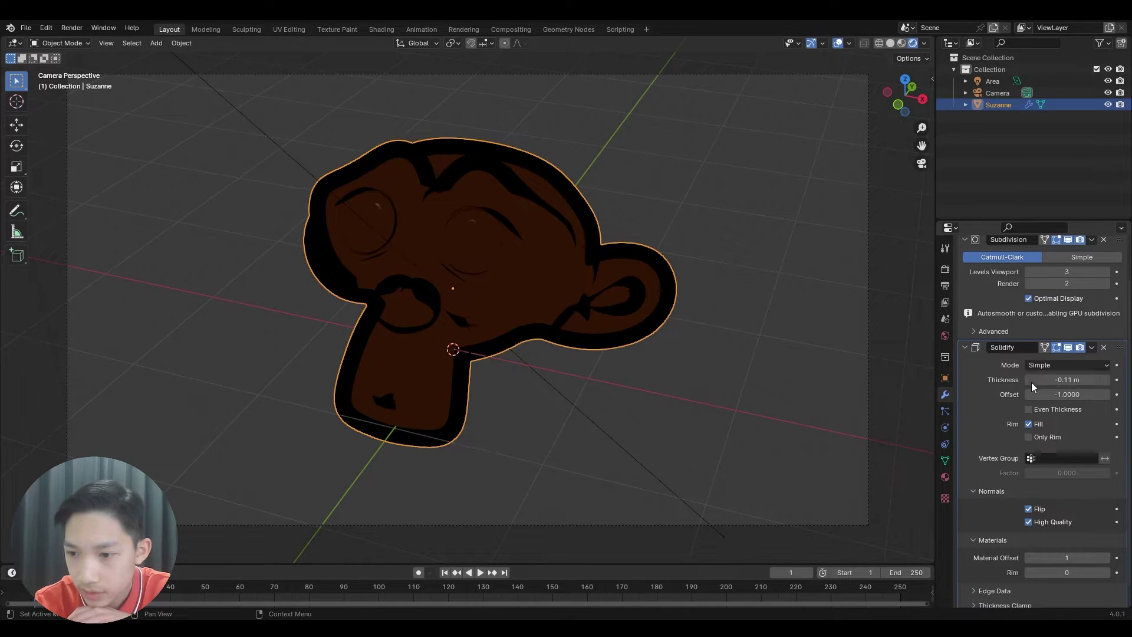
left_click(1076, 384)
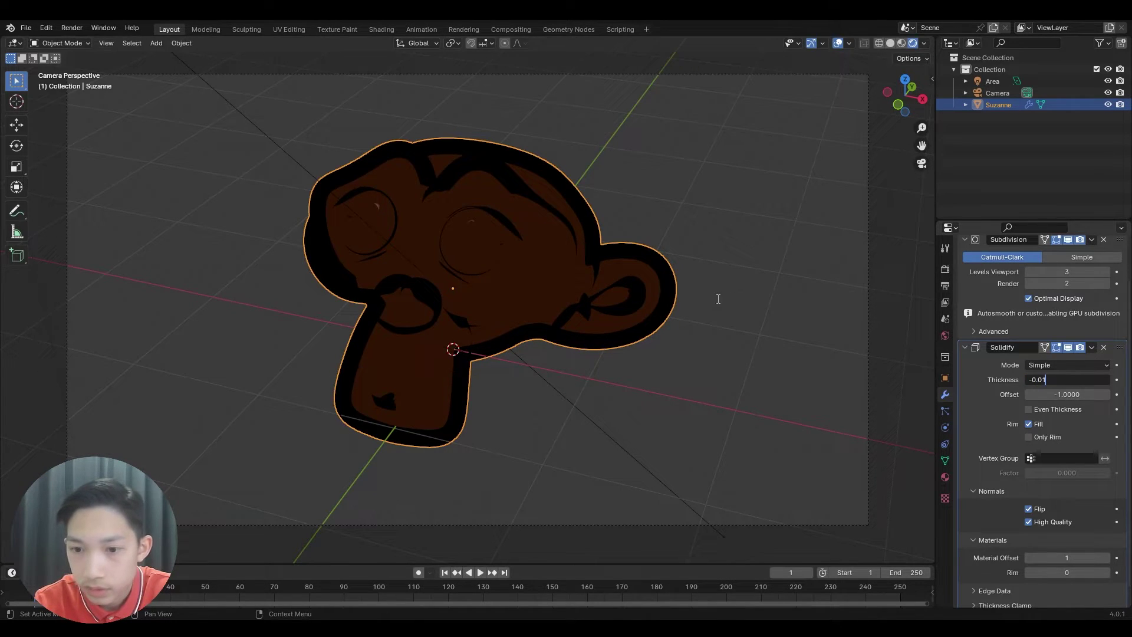
key("Return")
middle_click_drag(716, 300, 746, 321)
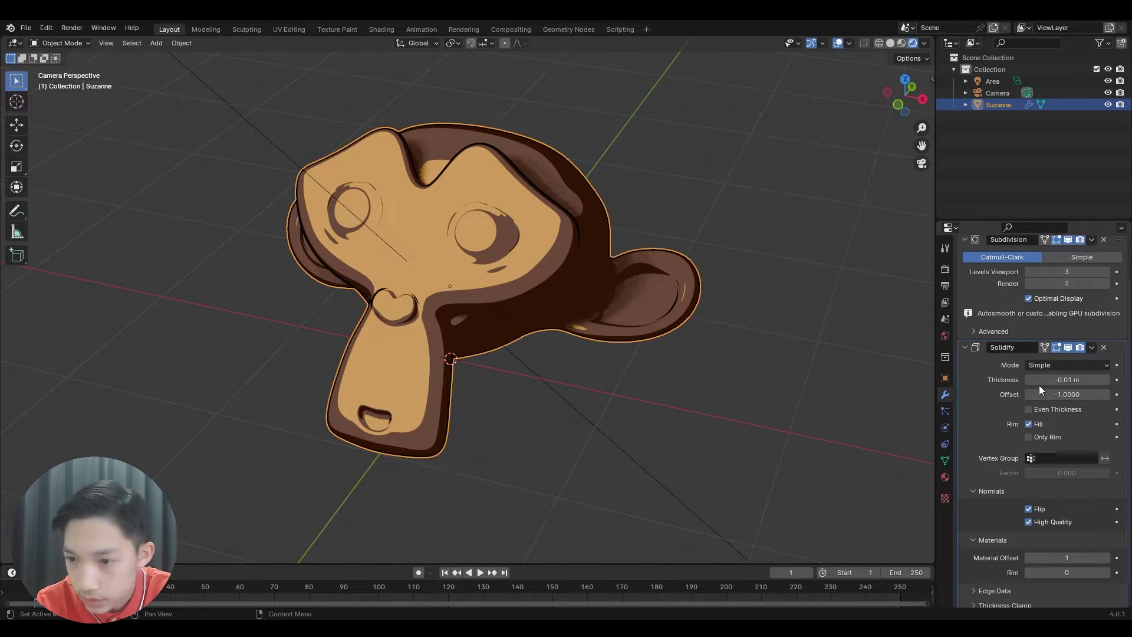
Set the Solidify modifier's thickness to -0.05 m.
left_click(1061, 380)
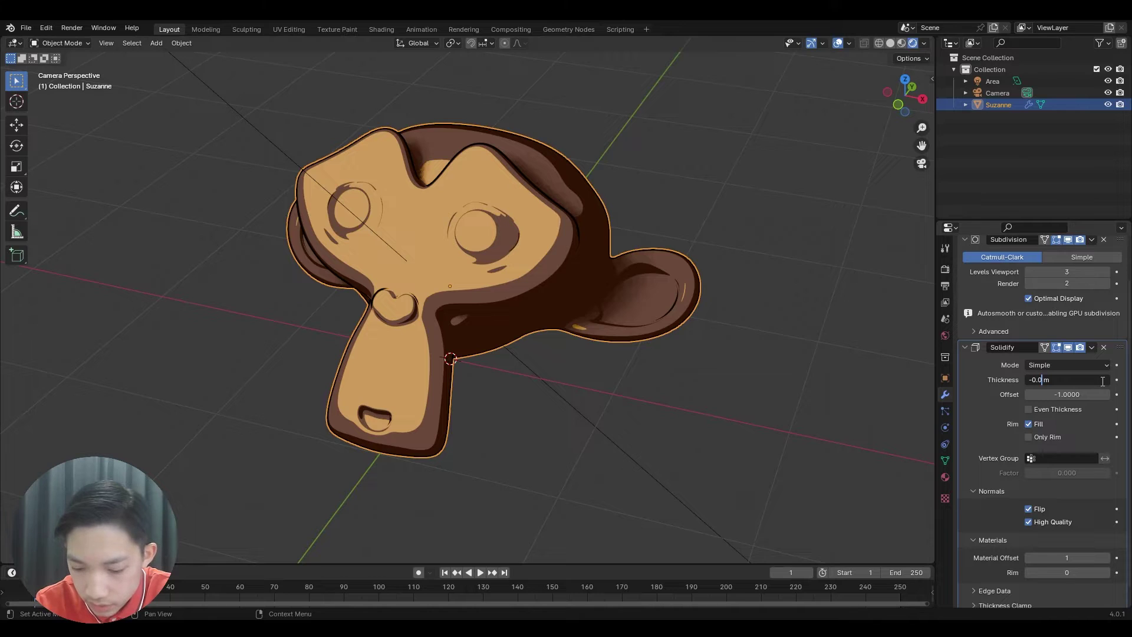
key("Return")
middle_click_drag(777, 224, 784, 246)
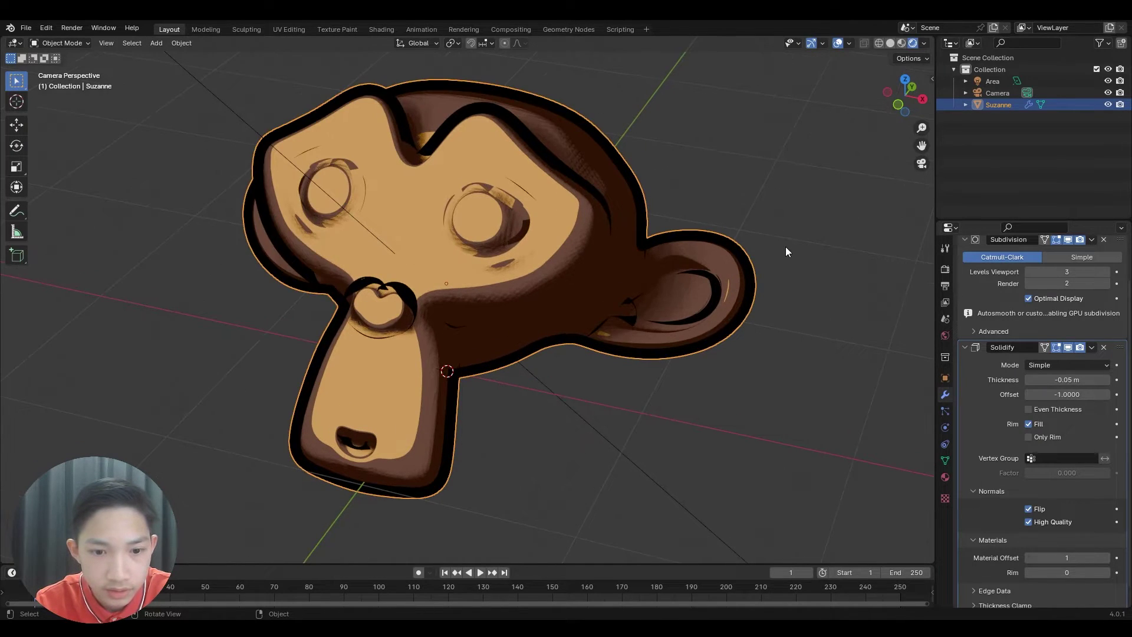
Examine the black outlines around Suzanne's nose, eyes and ears up close and from both sides of the head.
scroll(471, 315, "up", 6)
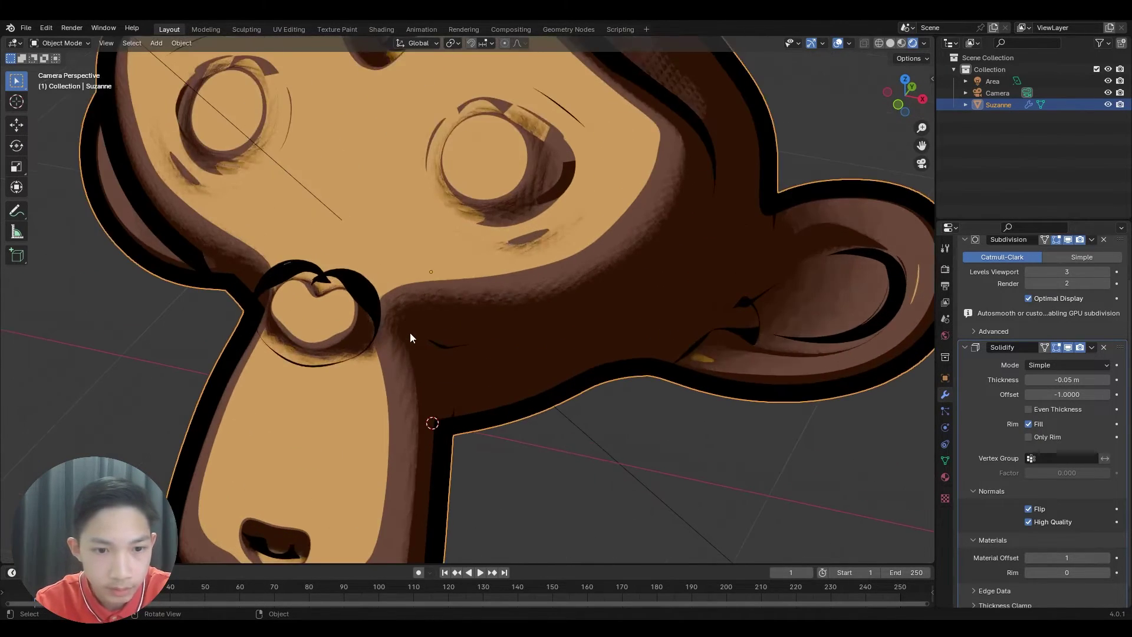
middle_click_drag(358, 386, 637, 370, "shift")
scroll(592, 292, "up", 4)
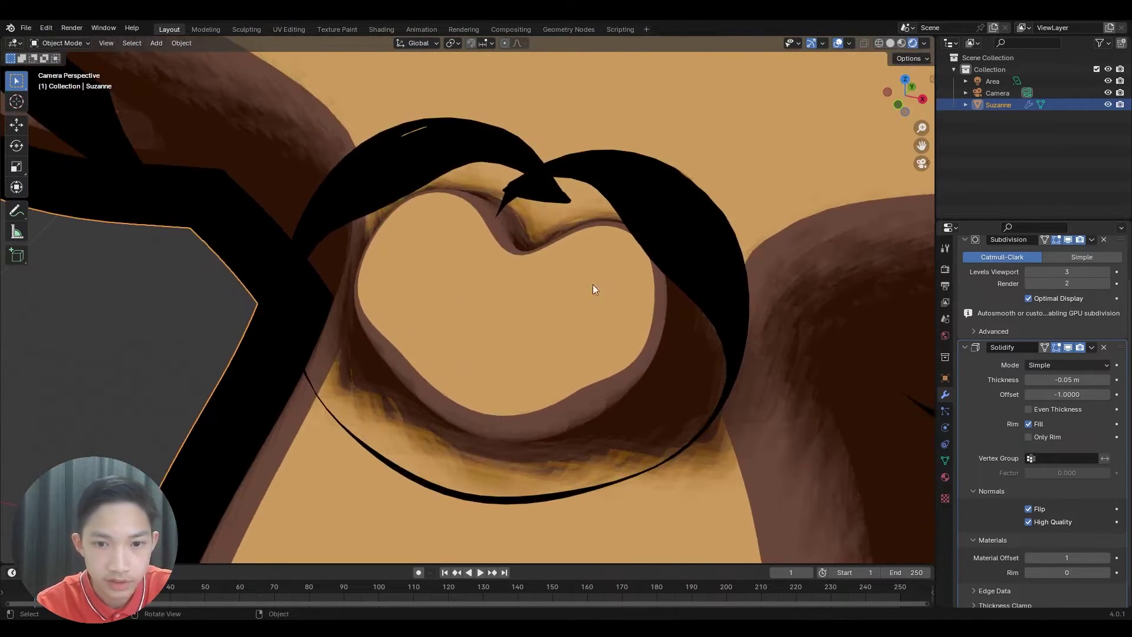
scroll(586, 225, "down", 10)
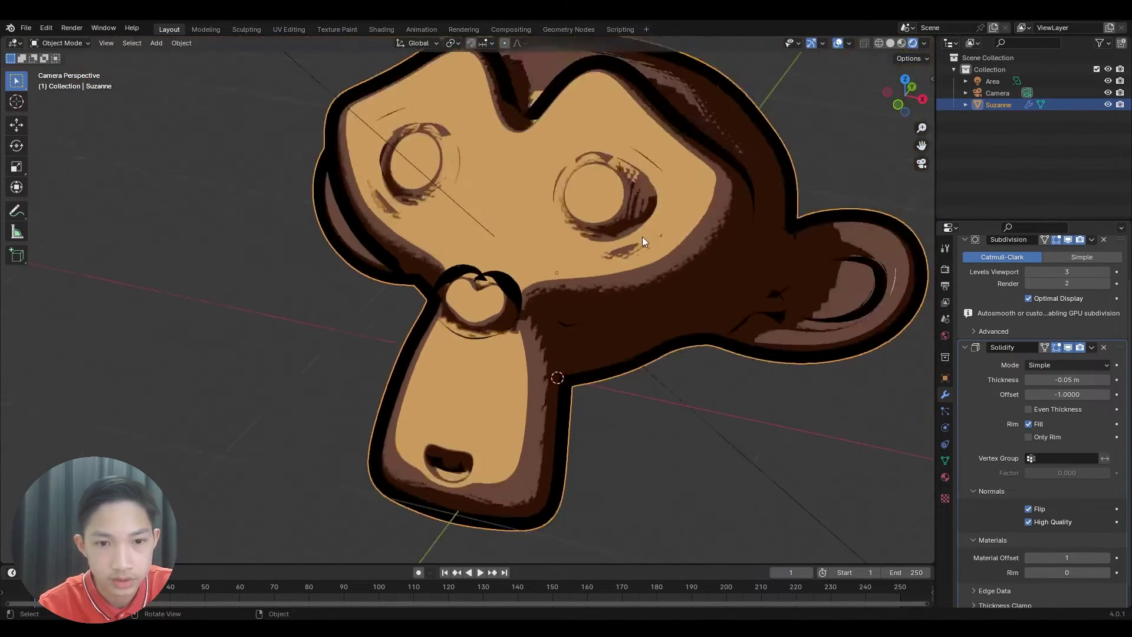
middle_click_drag(731, 283, 774, 315)
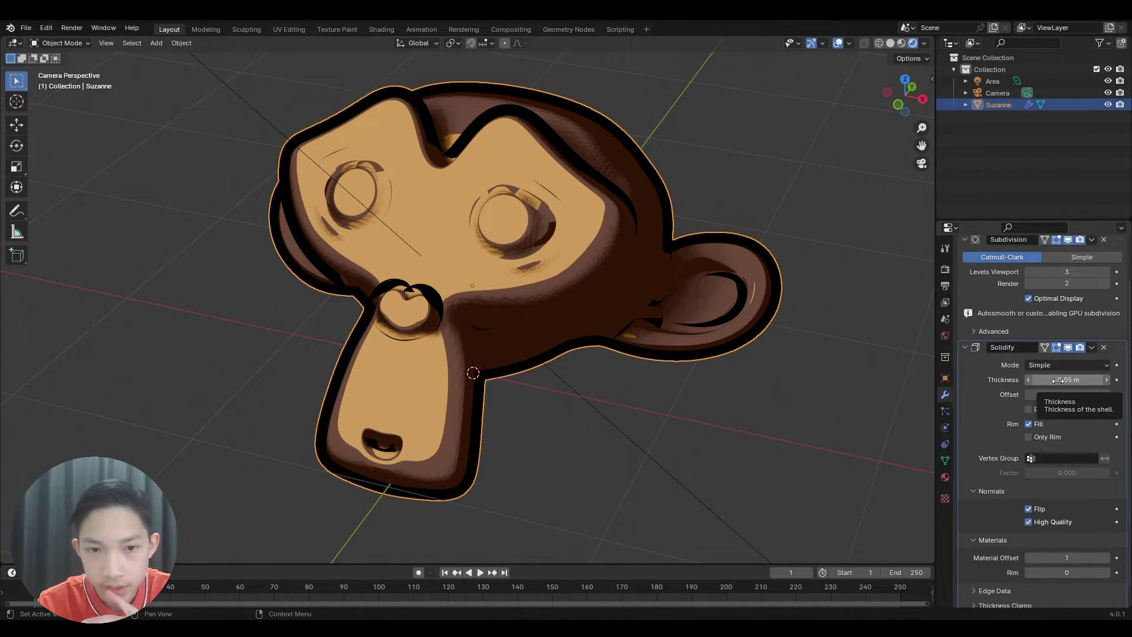
middle_click_drag(763, 355, 730, 348)
middle_click_drag(630, 370, 672, 376)
scroll(667, 366, "up", 4)
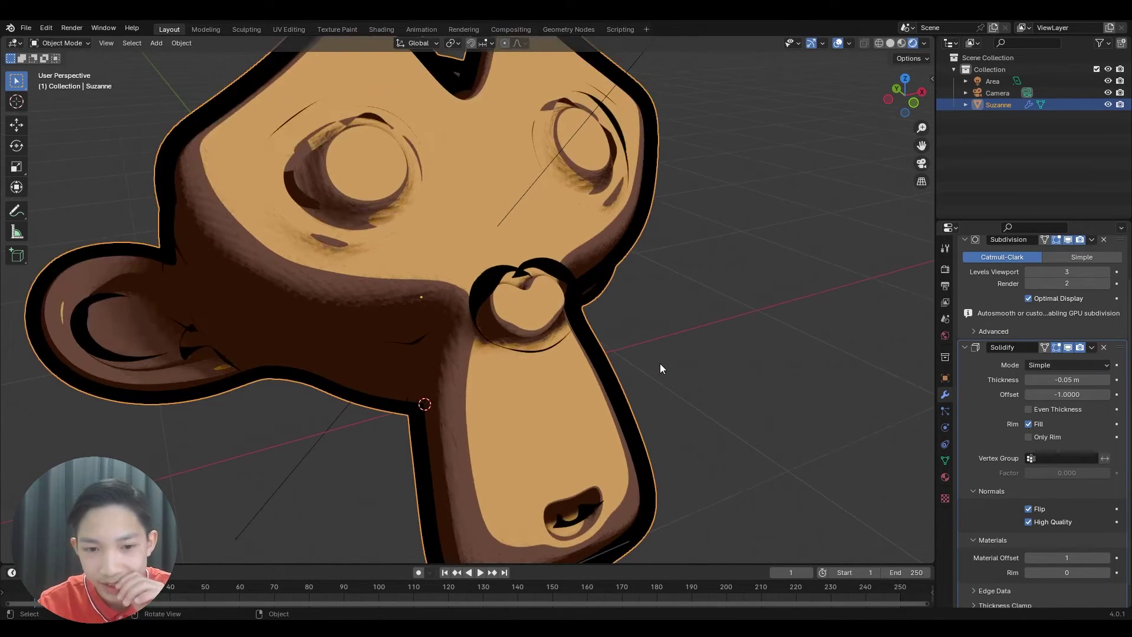
scroll(660, 364, "up", 3)
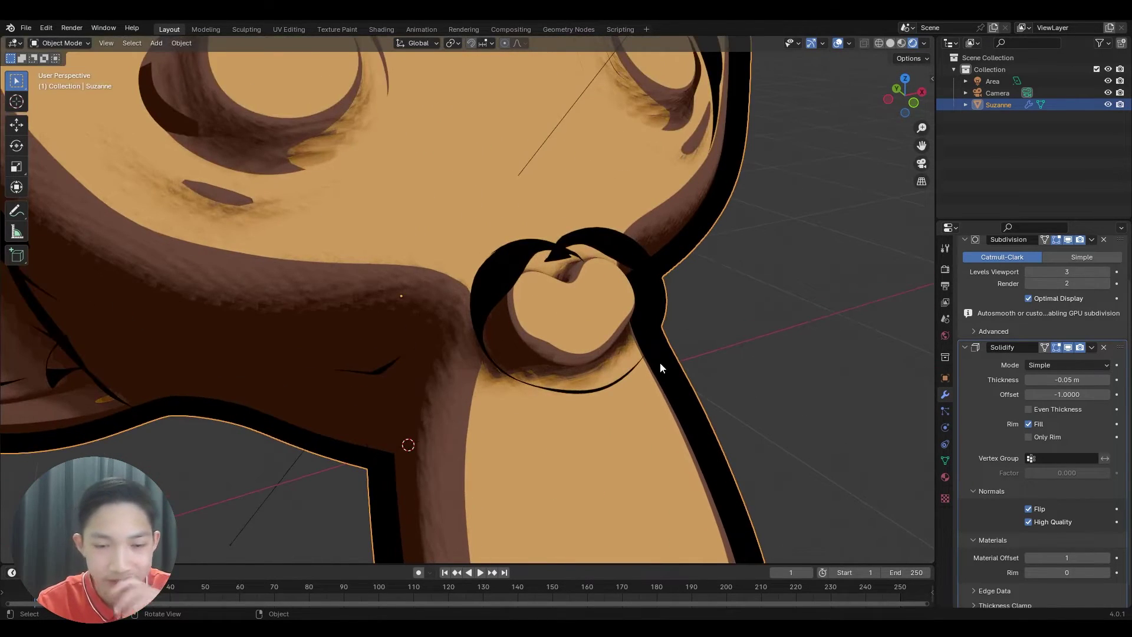
Set the Solidify modifier's thickness to -0.03 m and check the outline around the whole head.
left_click(1042, 380)
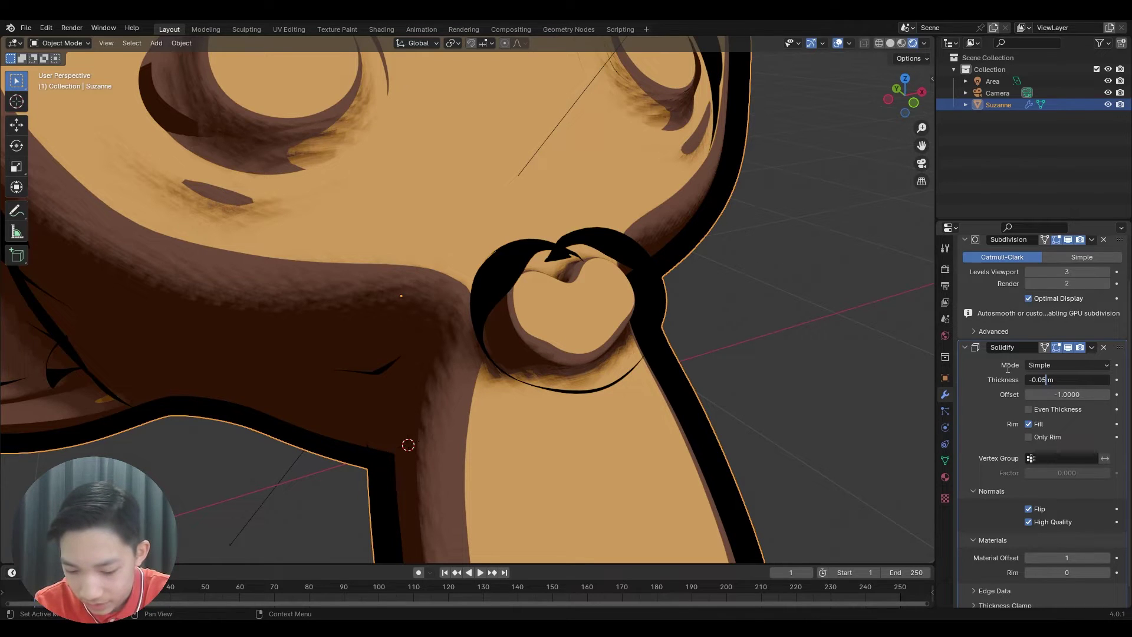
key("Return")
scroll(723, 290, "down", 8)
middle_click_drag(828, 320, 645, 293)
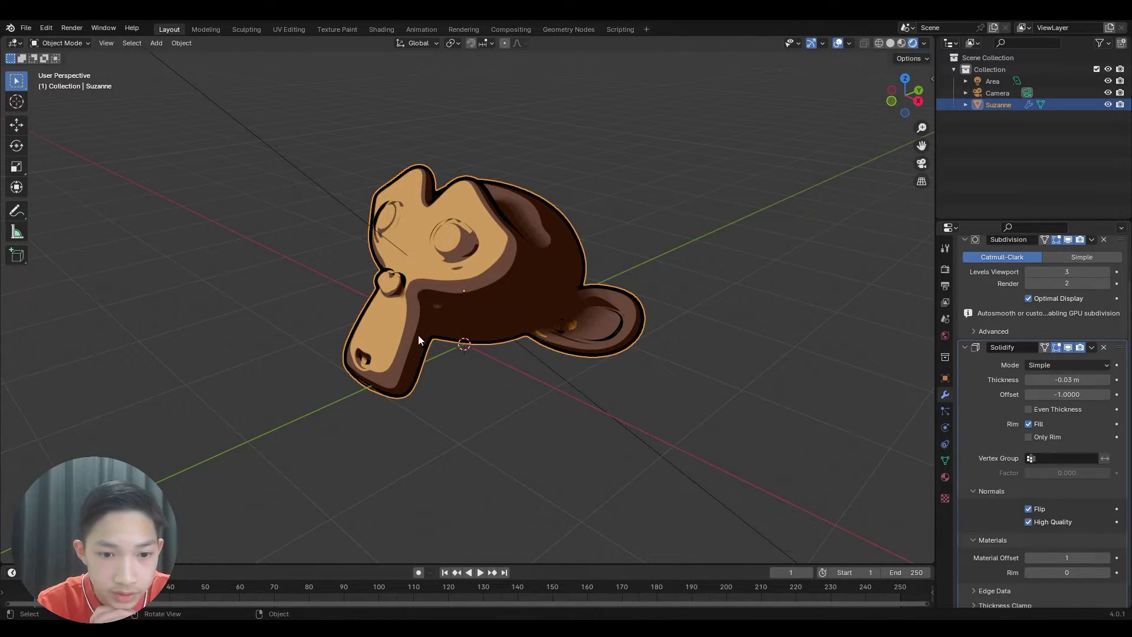
middle_click_drag(276, 376, 401, 386)
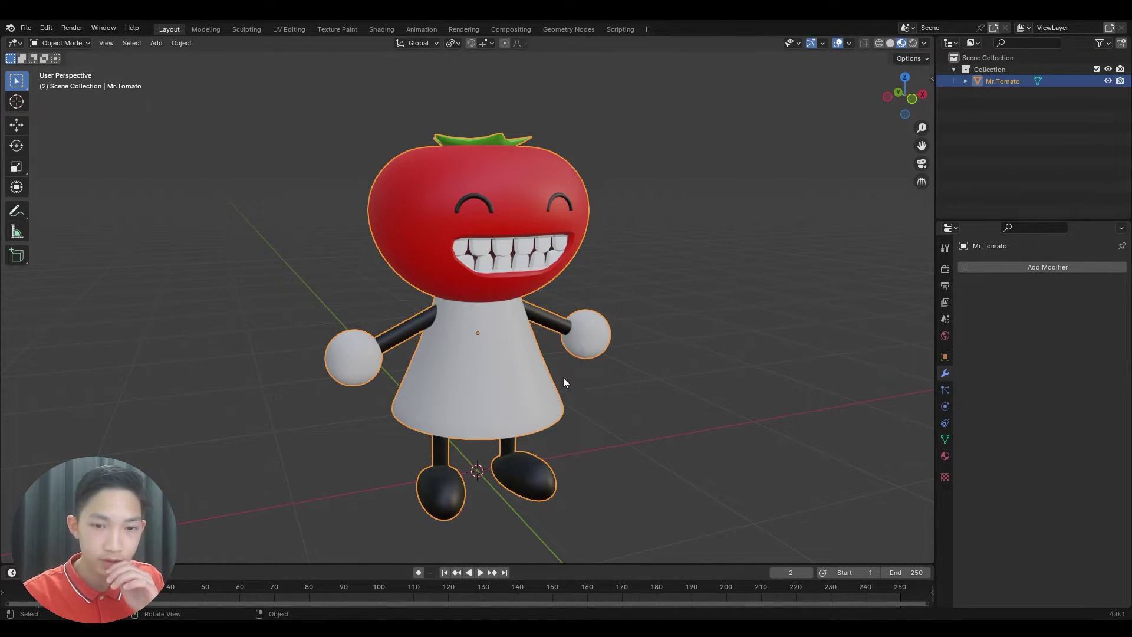
Examine the Mr.Tomato character from several angles together with the material settings it uses.
scroll(531, 300, "up", 2)
left_click(945, 456)
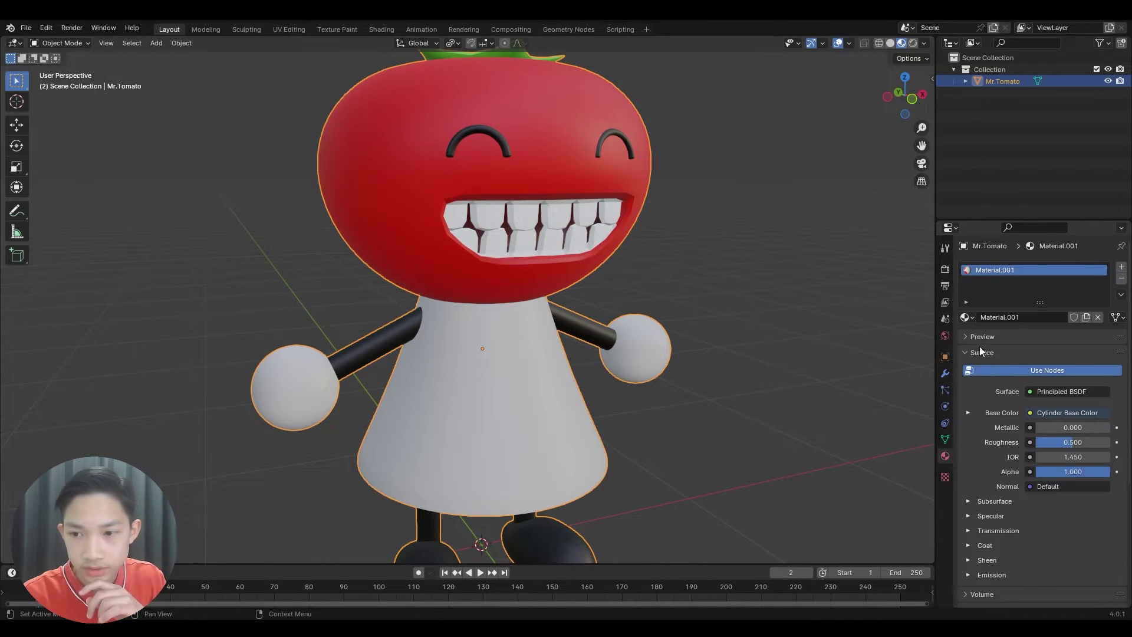
scroll(787, 285, "up", 3)
middle_click_drag(590, 290, 545, 309)
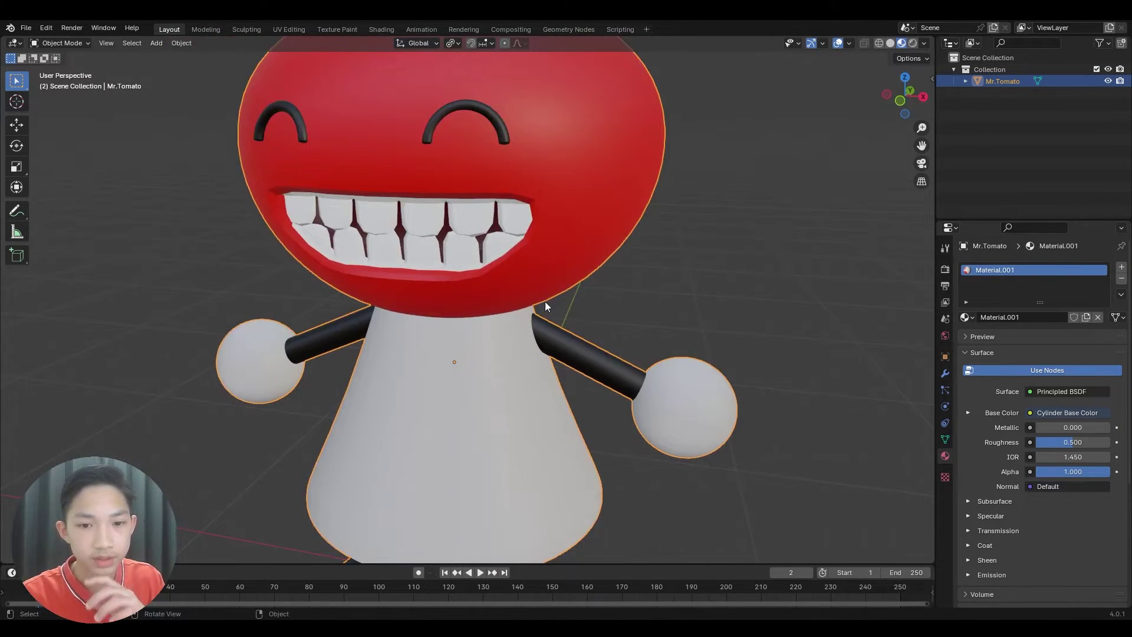
scroll(547, 305, "down", 2)
middle_click_drag(460, 283, 500, 338)
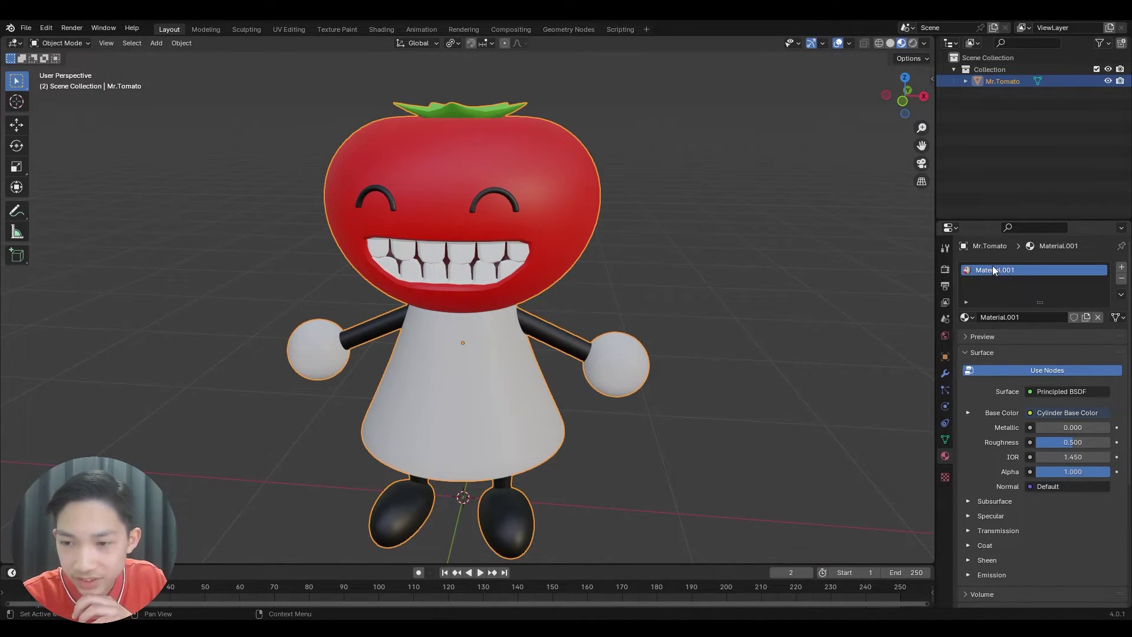
left_click(773, 253)
left_click(486, 211)
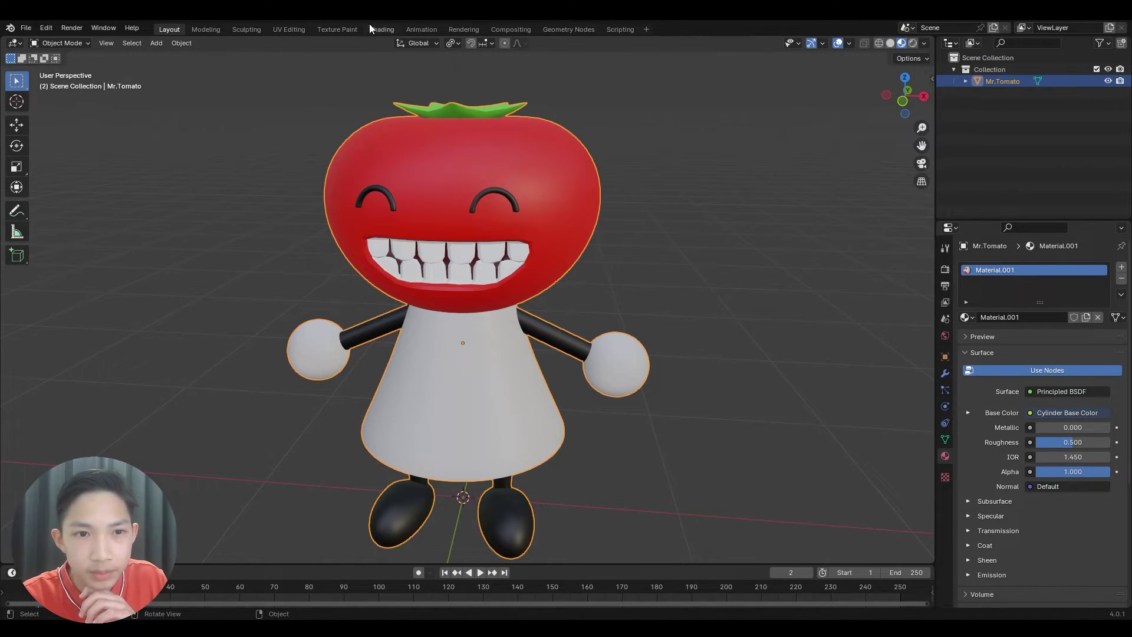
In the Shading workspace, insert a Shader to RGB node between Mr.Tomato's Principled BSDF and Material Output.
left_click(378, 27)
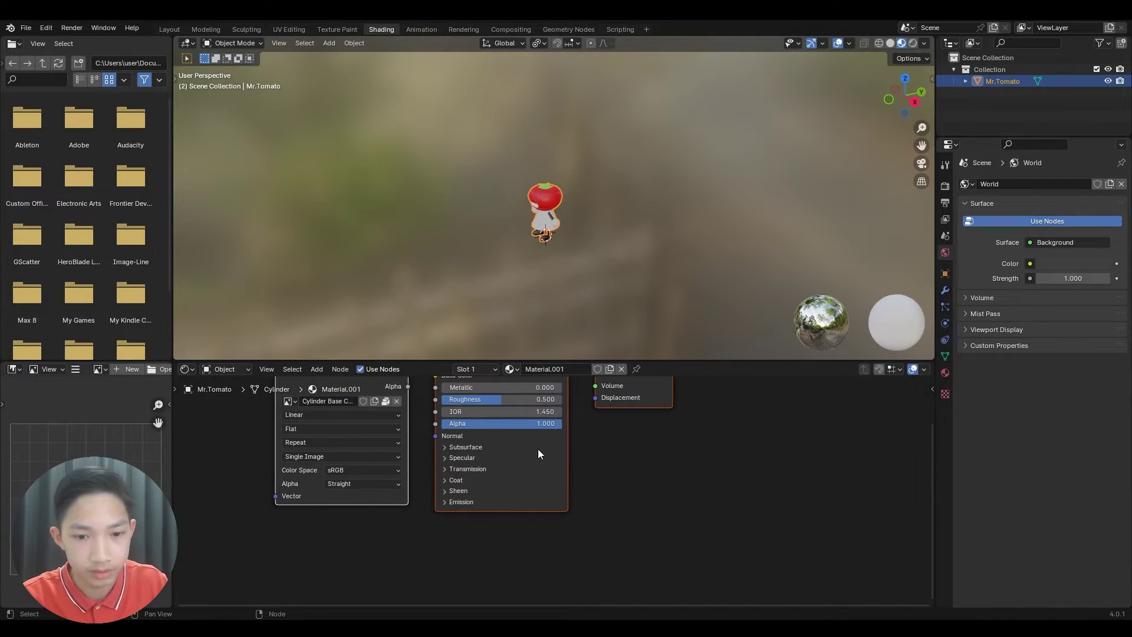
middle_click_drag(538, 453, 439, 519)
left_click(507, 422)
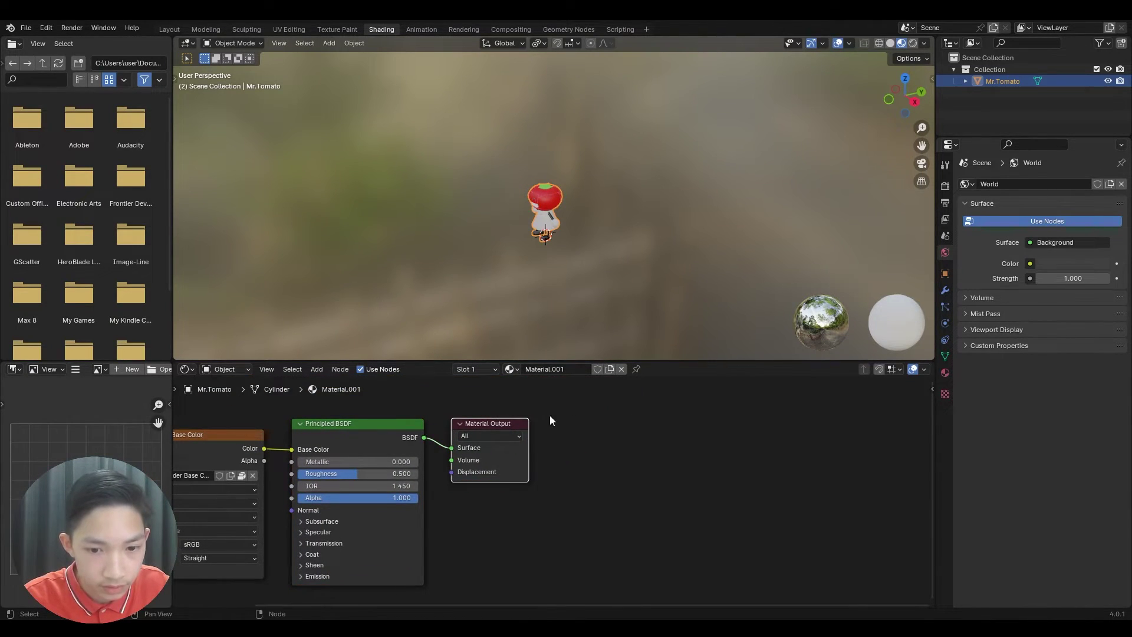
left_click_drag(500, 419, 645, 426)
key("shift+a")
type("sh")
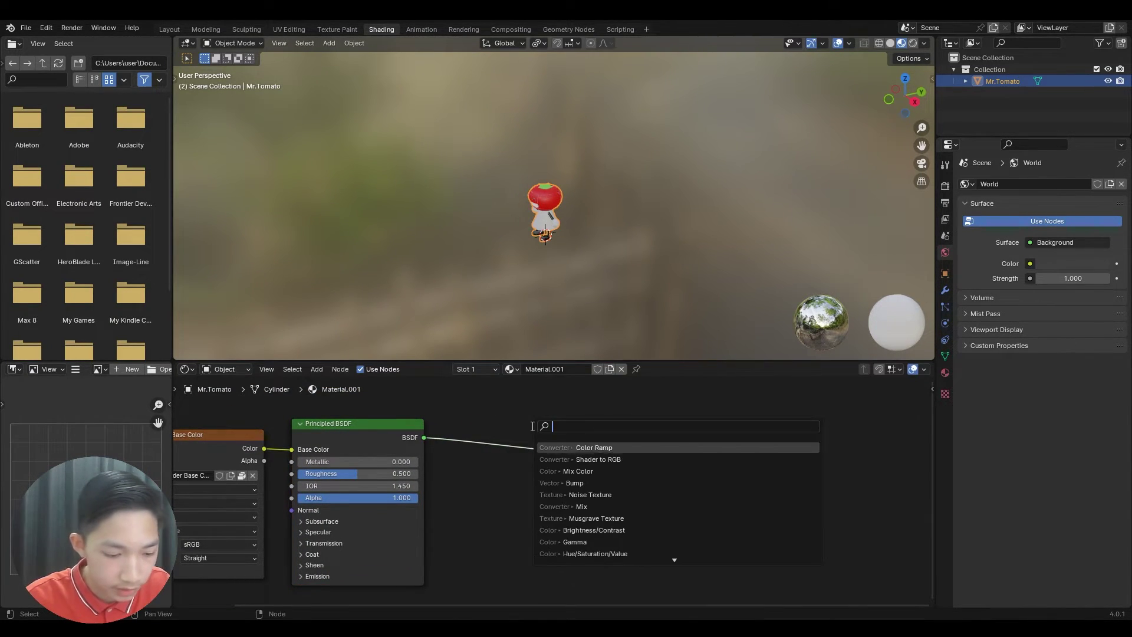
left_click(598, 471)
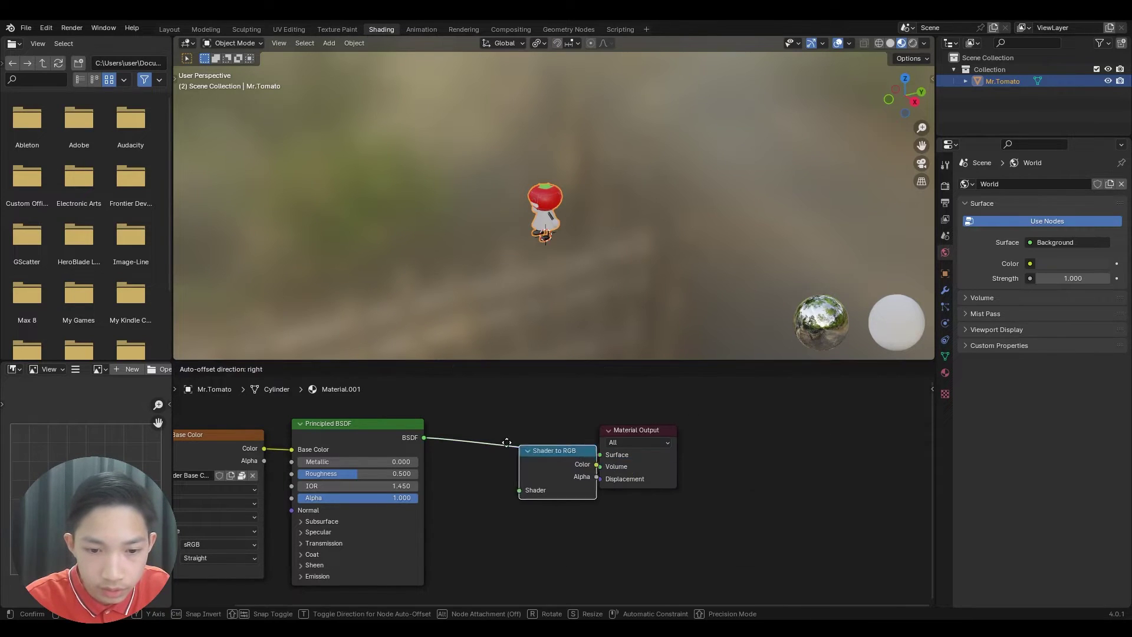
left_click(519, 465)
Insert a Color Ramp node between the Shader to RGB and Material Output nodes.
left_click_drag(640, 431, 785, 431)
key("shift+a")
type("s")
key("BackSpace")
type("color")
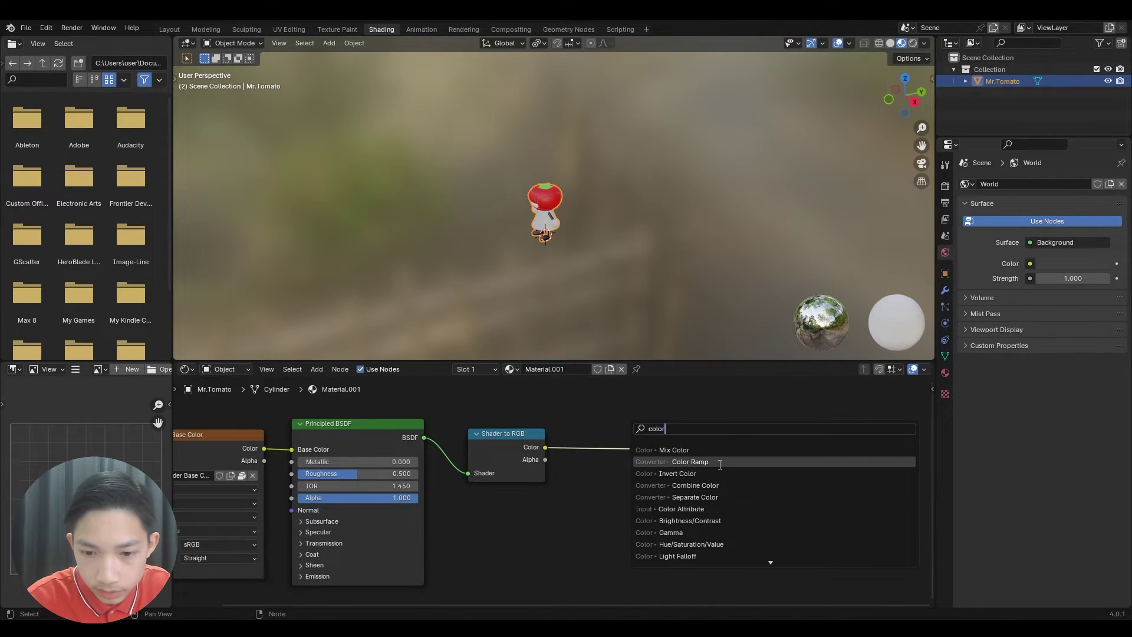
left_click(684, 462)
left_click(600, 469)
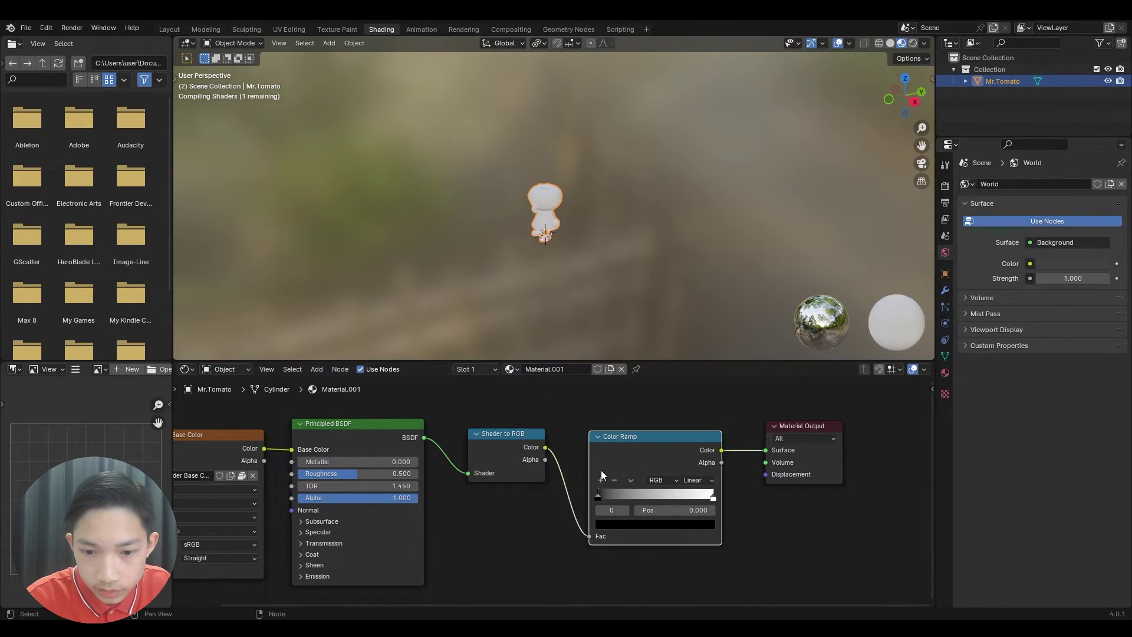
Set the Color Ramp interpolation to Constant and move its white stop to position 0.186.
left_click(698, 480)
left_click(699, 556)
scroll(557, 285, "up", 4)
middle_click_drag(557, 284, 610, 271)
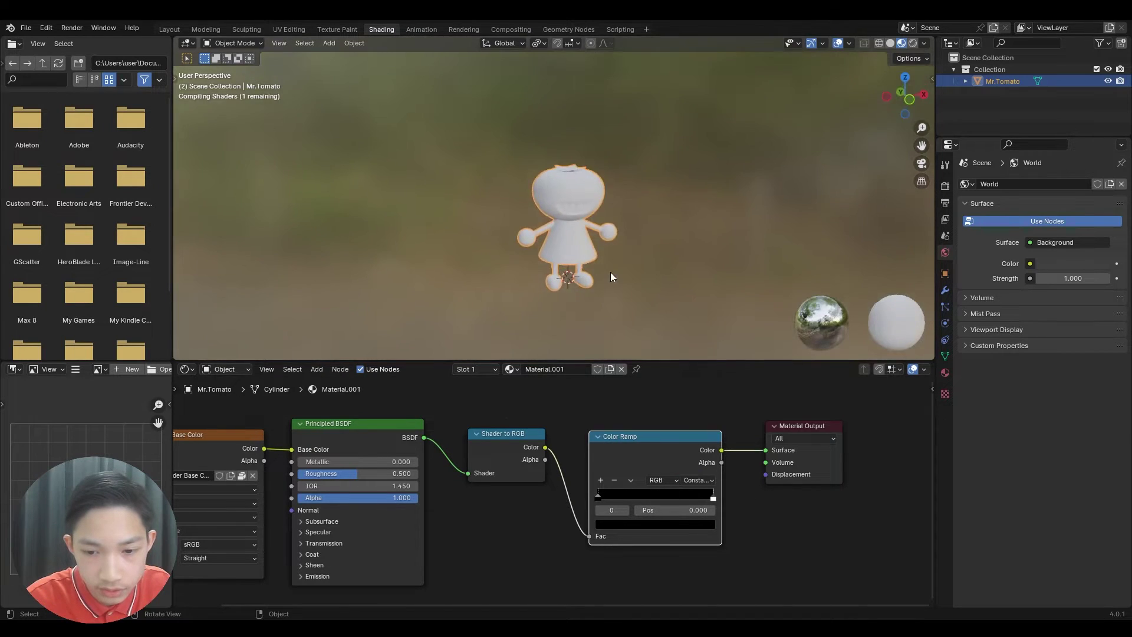
left_click_drag(713, 500, 592, 500)
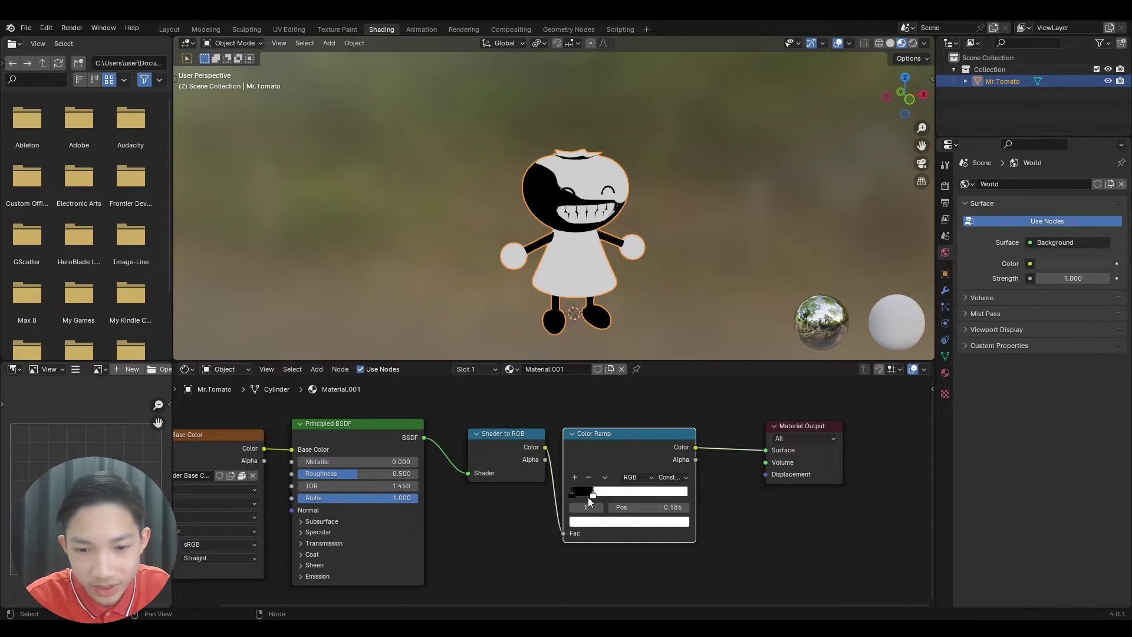
left_click(694, 326)
scroll(695, 326, "up", 2)
middle_click_drag(695, 327, 752, 227)
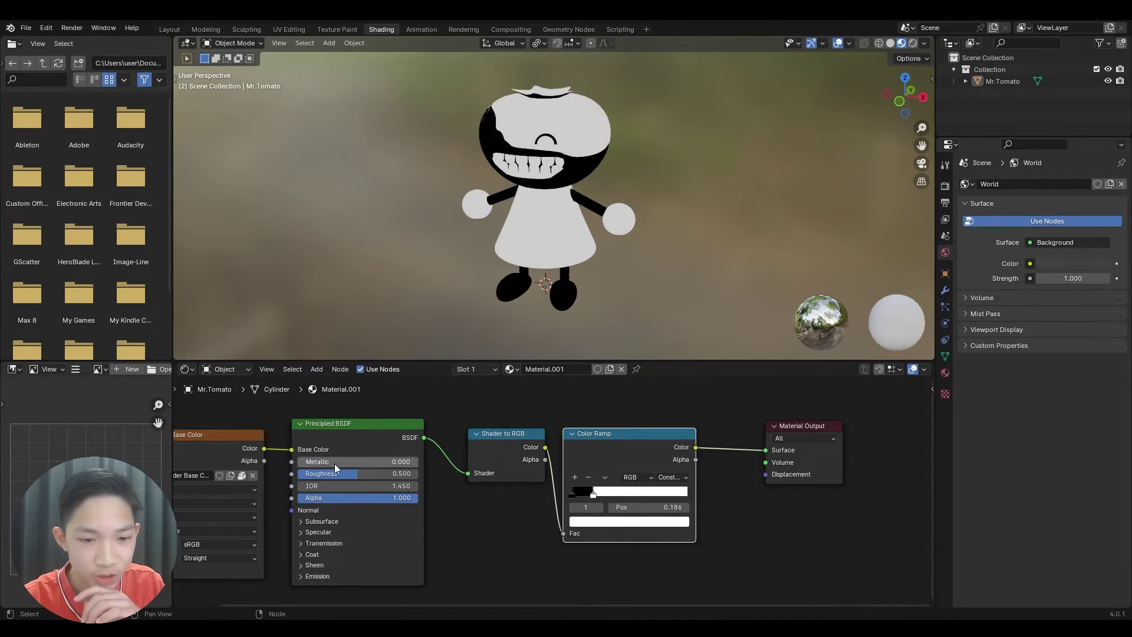
Rearrange the nodes, placing Shader to RGB beside the Principled BSDF and the Color Ramp lower, with free space before the Material Output.
scroll(349, 461, "left", 5)
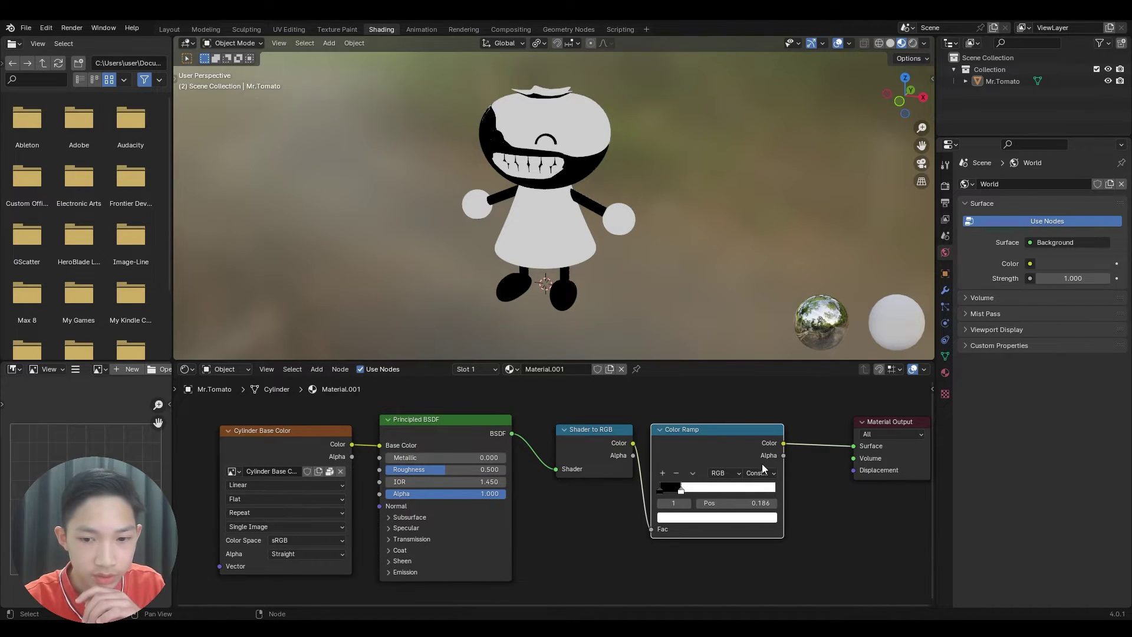
scroll(764, 469, "right", 6)
left_click_drag(606, 486, 612, 514)
left_click_drag(468, 474, 444, 487)
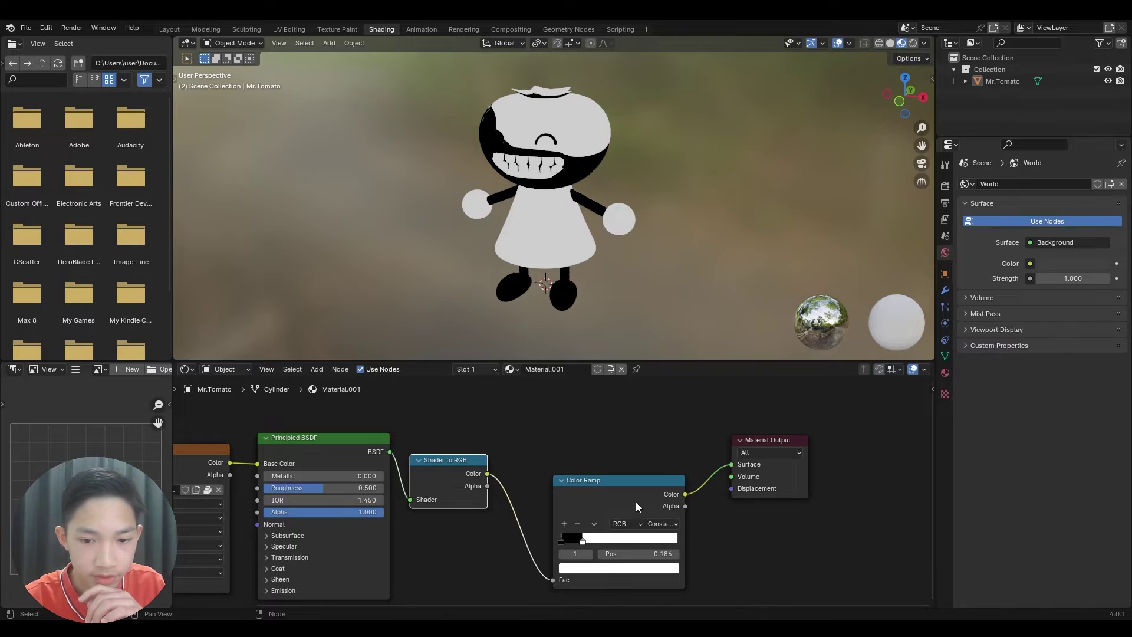
left_click_drag(639, 503, 621, 503)
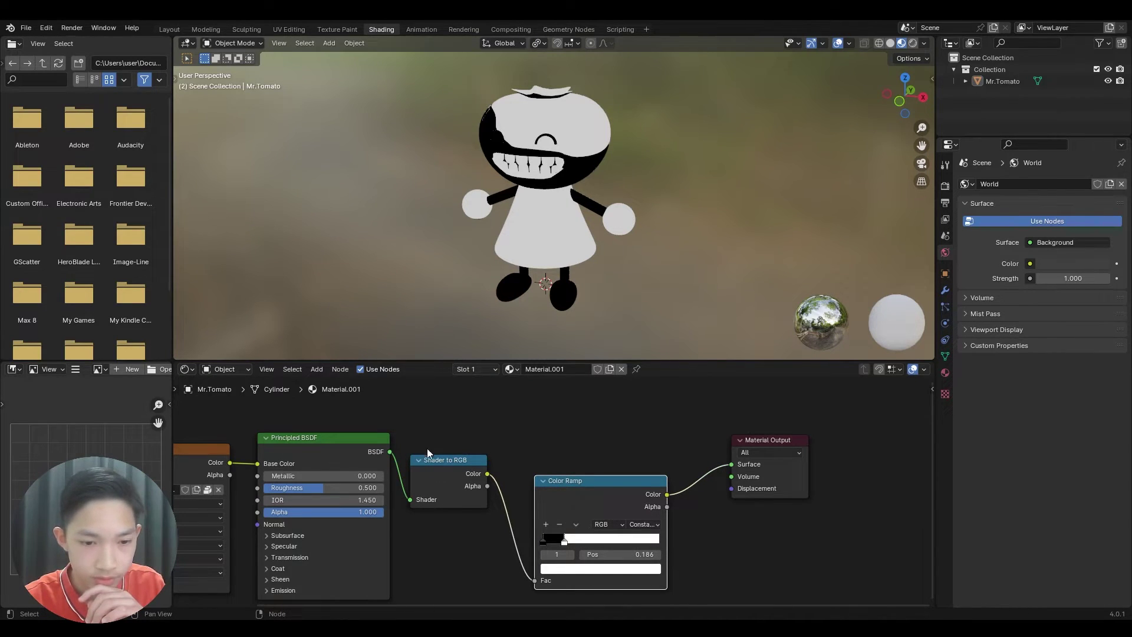
left_click_drag(584, 506, 561, 524)
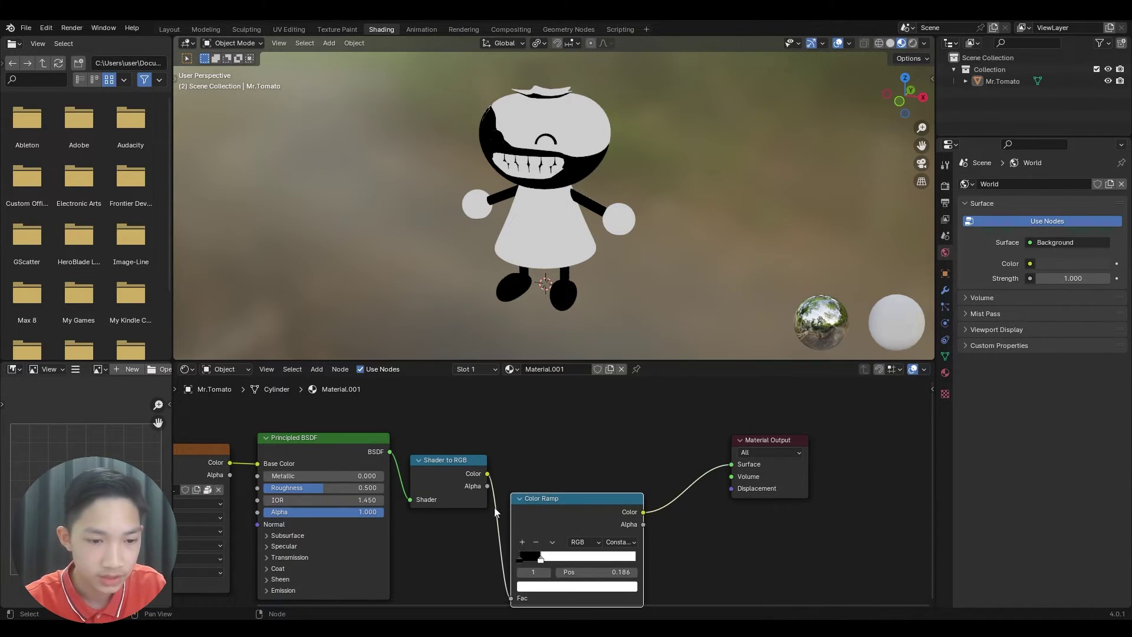
Disconnect the Cylinder Base Color texture from the Principled BSDF, place it above the Color Ramp, and move the Material Output farther away.
left_click_drag(257, 464, 616, 412)
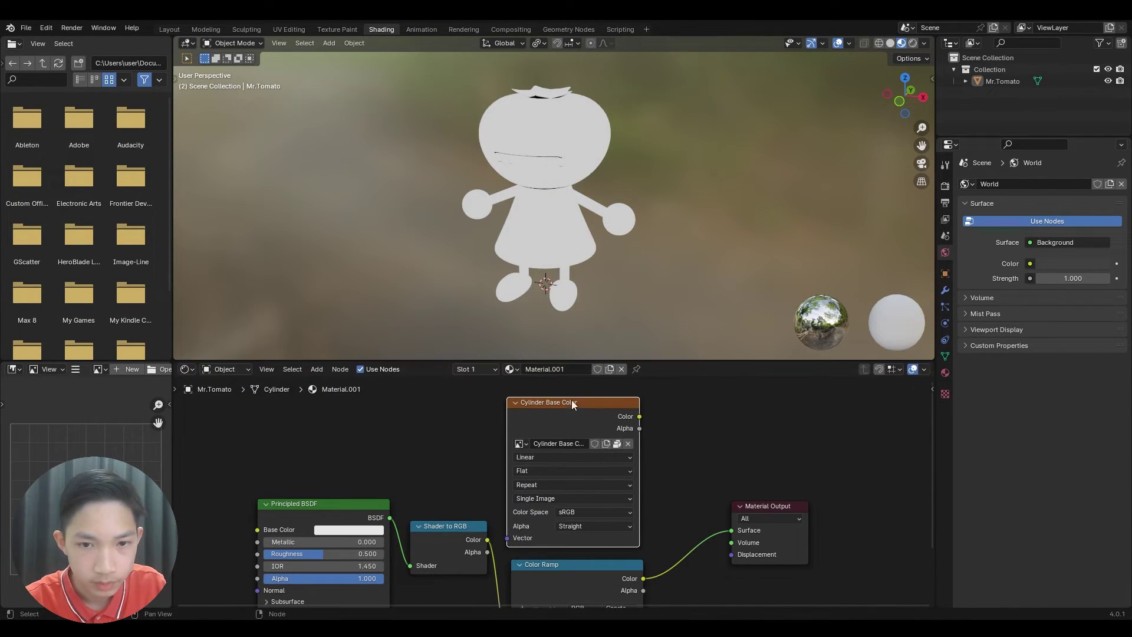
middle_click_drag(673, 485, 649, 452)
left_click_drag(734, 479, 825, 478)
middle_click_drag(535, 428, 481, 423)
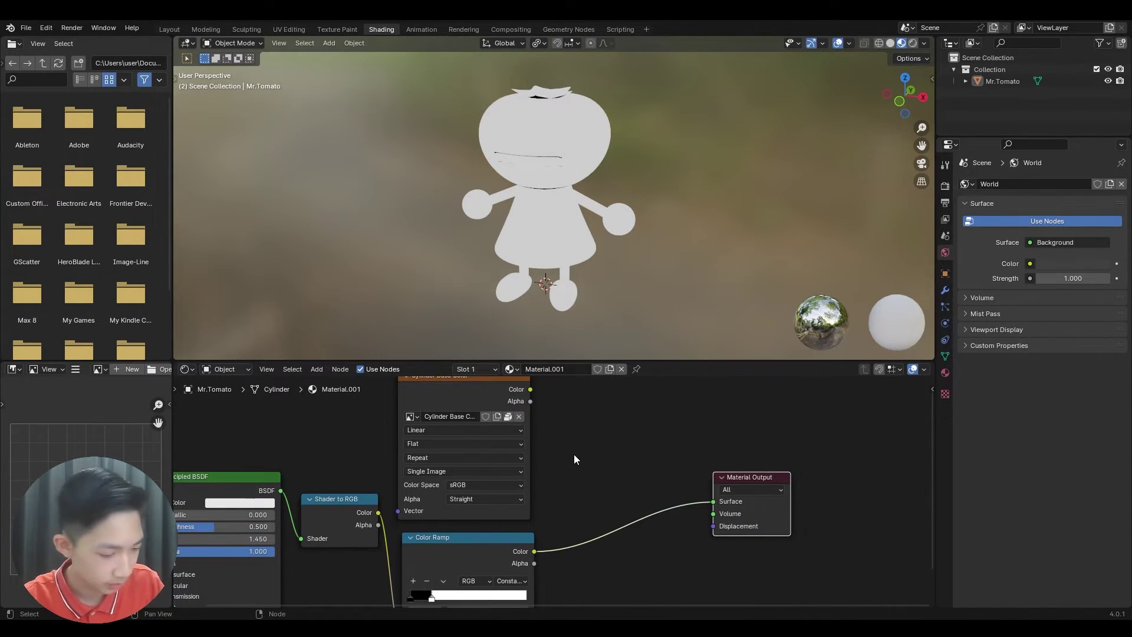
Add a Mix node in the free space between the Cylinder Base Color texture and the Material Output.
scroll(621, 453, "up", 1)
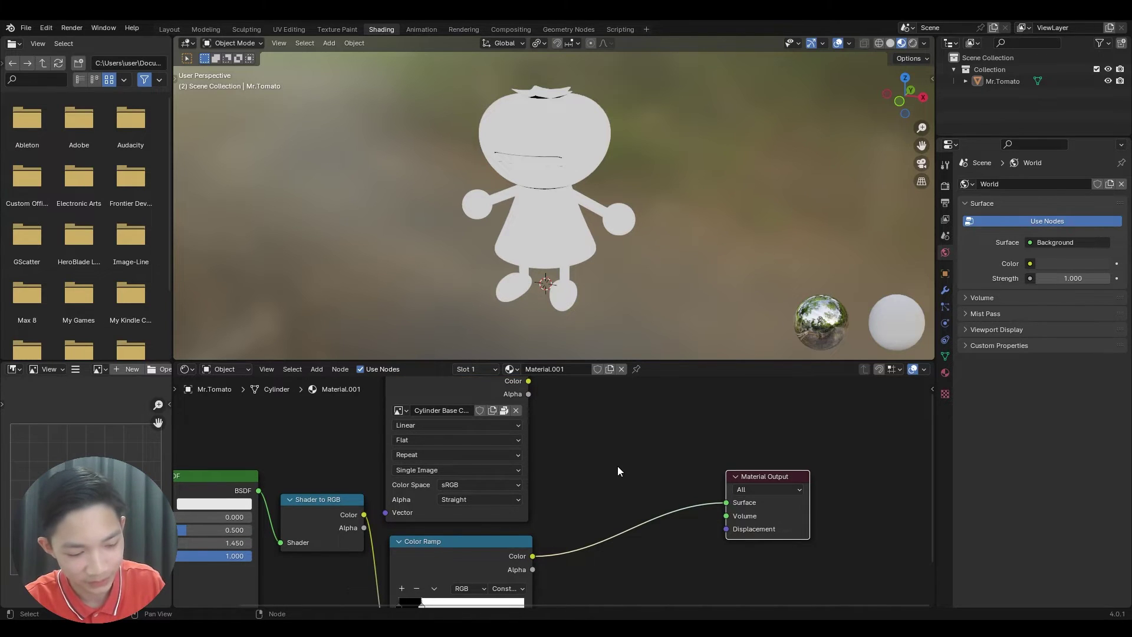
key("shift+a")
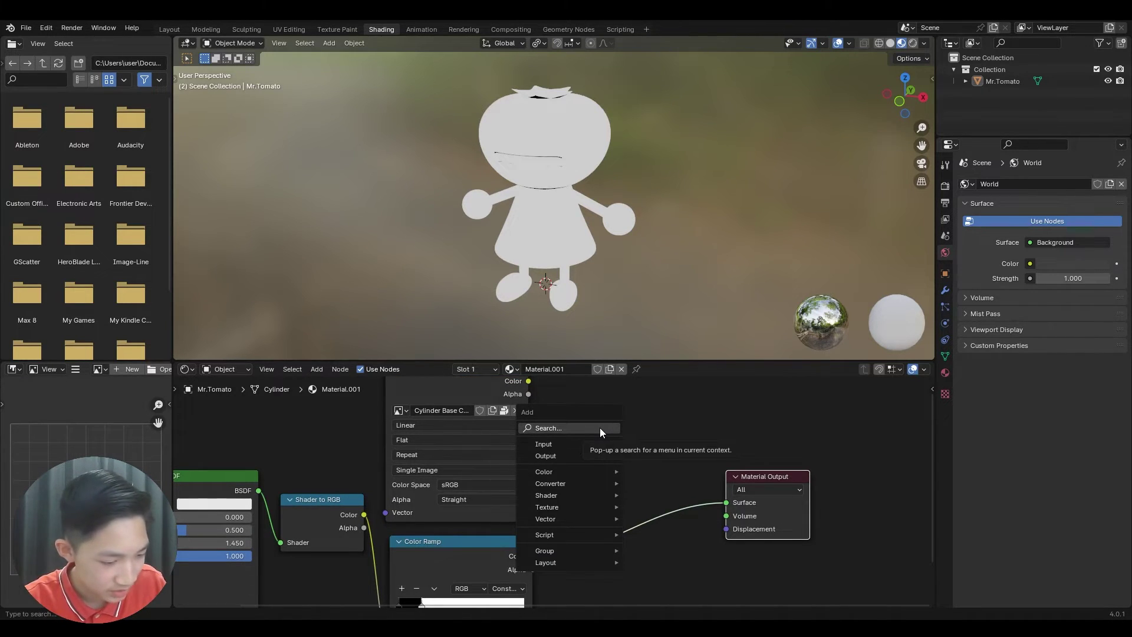
left_click(600, 428)
type("mi")
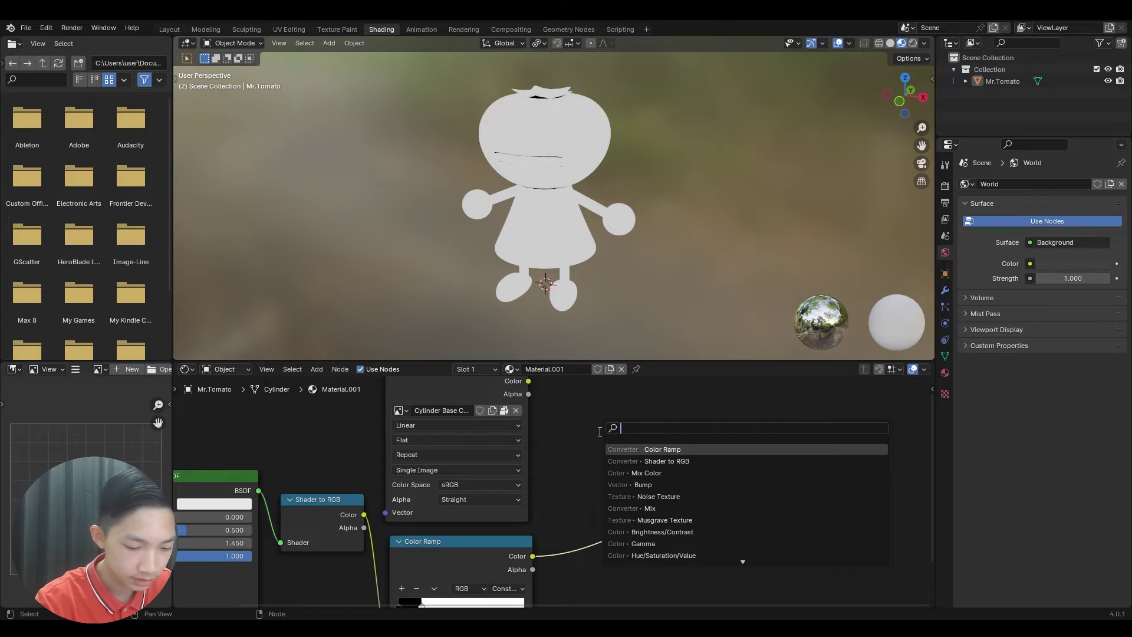
type("x")
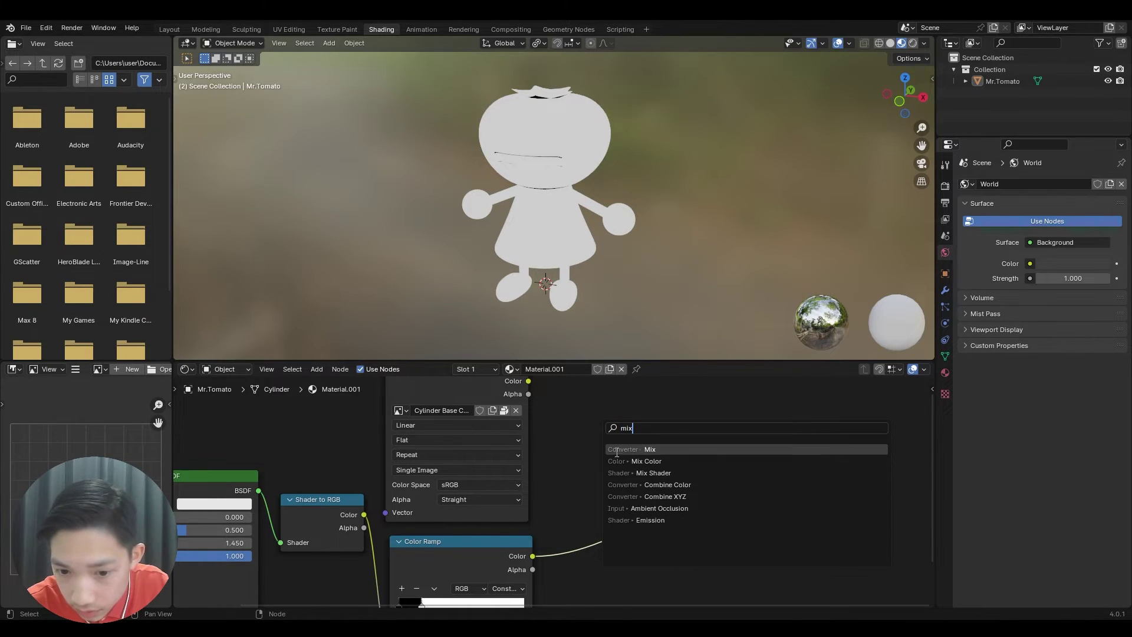
left_click(629, 448)
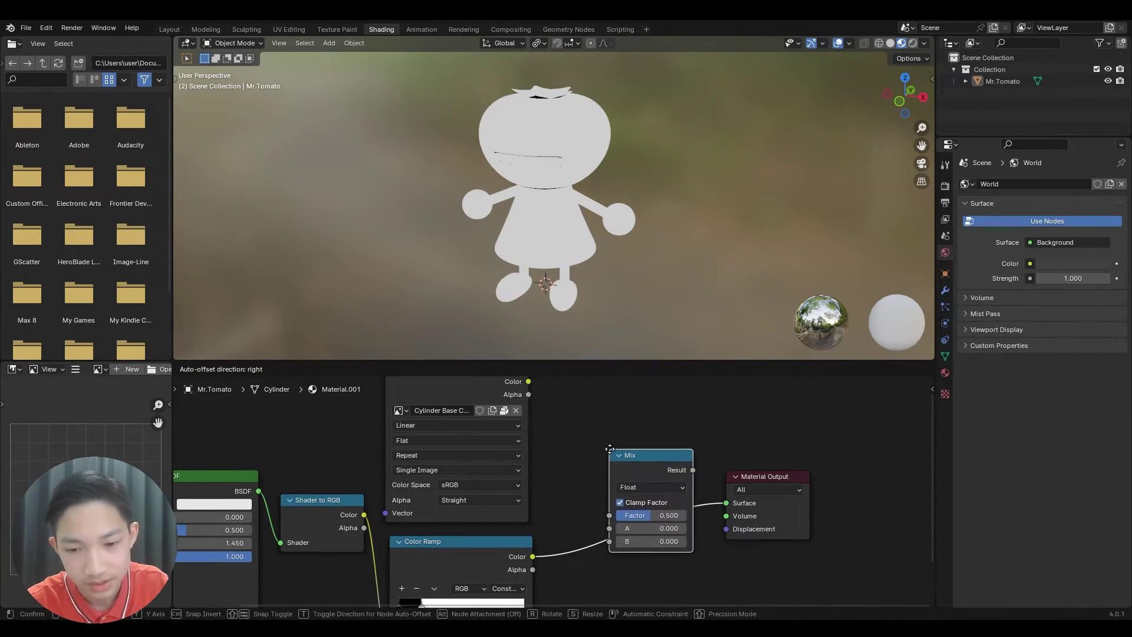
right_click(606, 424)
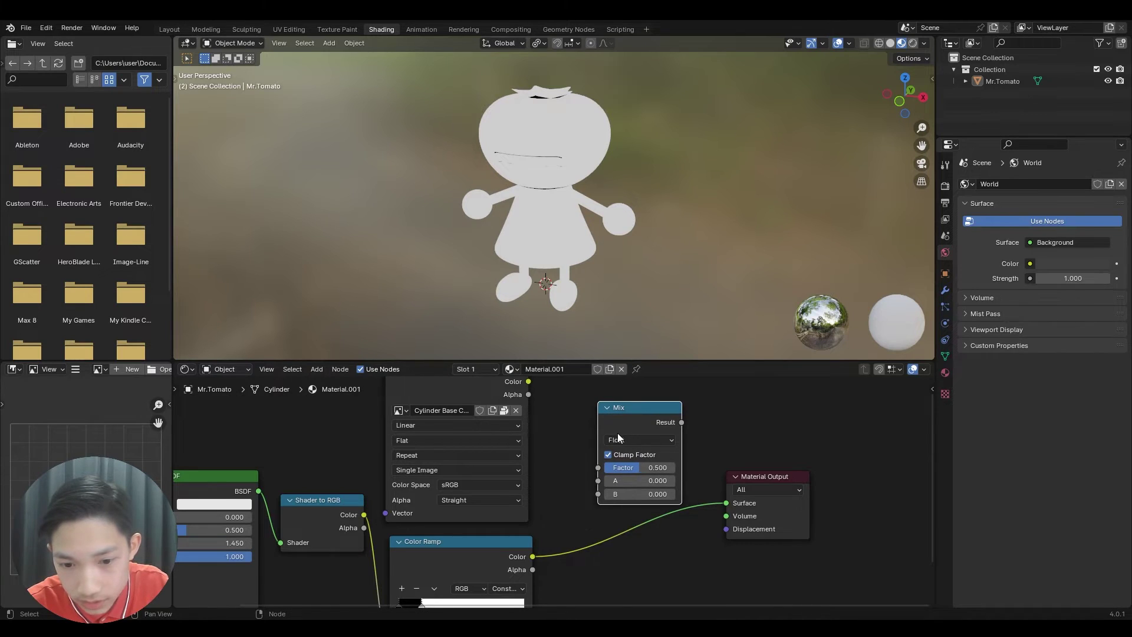
Set the Mix node's data type to Color and insert it between the Color Ramp and the Material Output.
left_click(620, 440)
left_click(619, 495)
left_click_drag(633, 419, 642, 441)
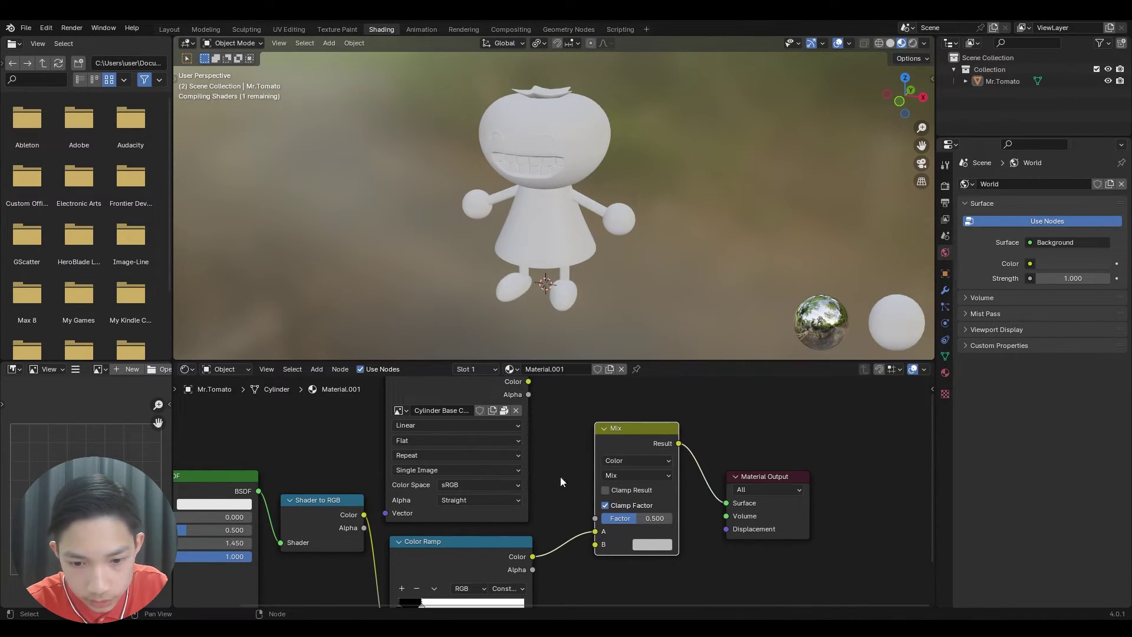
Feed the Color Ramp into the Mix node's B input and the Cylinder Base Color texture into its A input.
left_click_drag(596, 539, 588, 546)
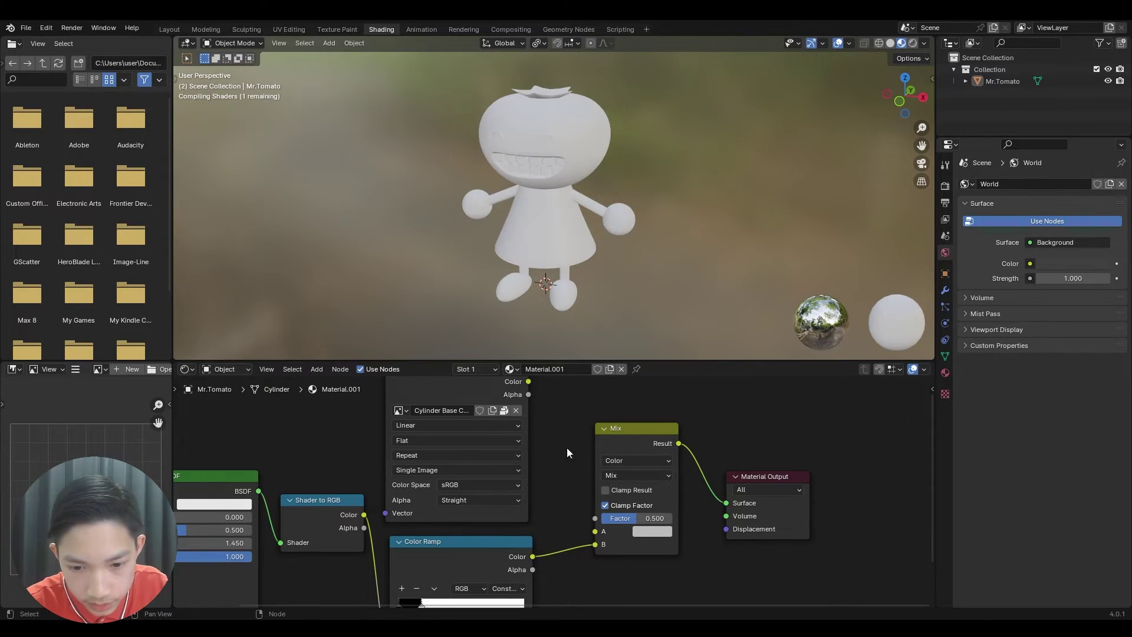
left_click_drag(526, 381, 595, 530)
scroll(594, 531, "down", 1)
mouse_move(595, 531)
middle_mouse_down()
mouse_move(618, 470)
mouse_move(583, 541)
middle_mouse_up()
scroll(617, 470, "down", 1)
left_click_drag(502, 432, 501, 413)
left_click_drag(498, 543, 500, 540)
left_click_drag(501, 437, 507, 457)
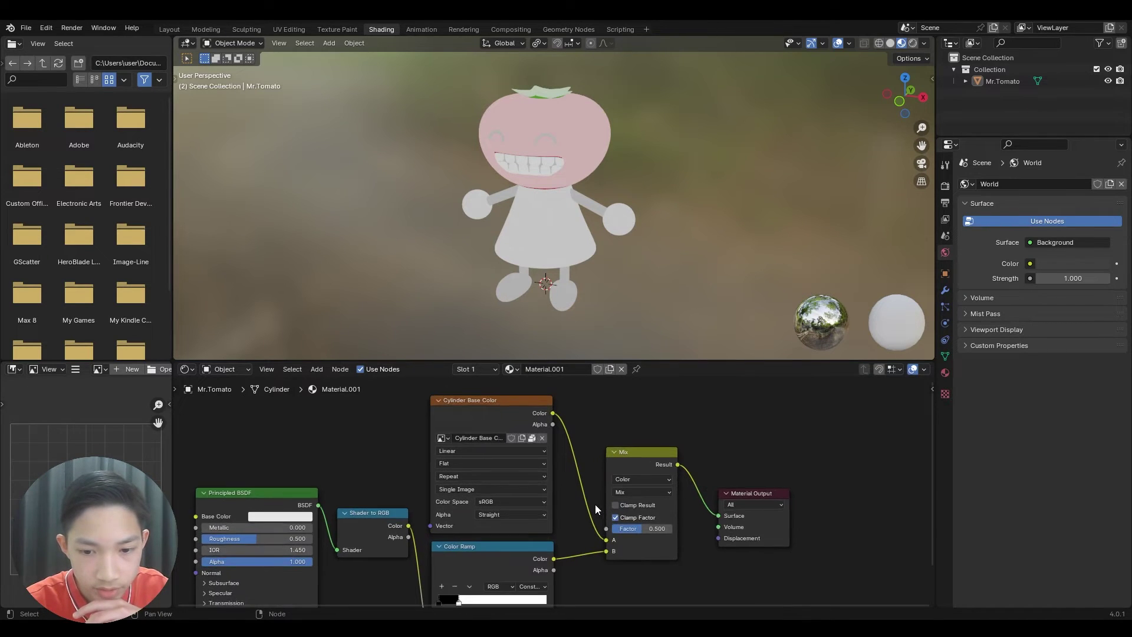
Set the Mix node's blending mode to Multiply.
scroll(566, 518, "up", 2)
scroll(572, 513, "up", 3)
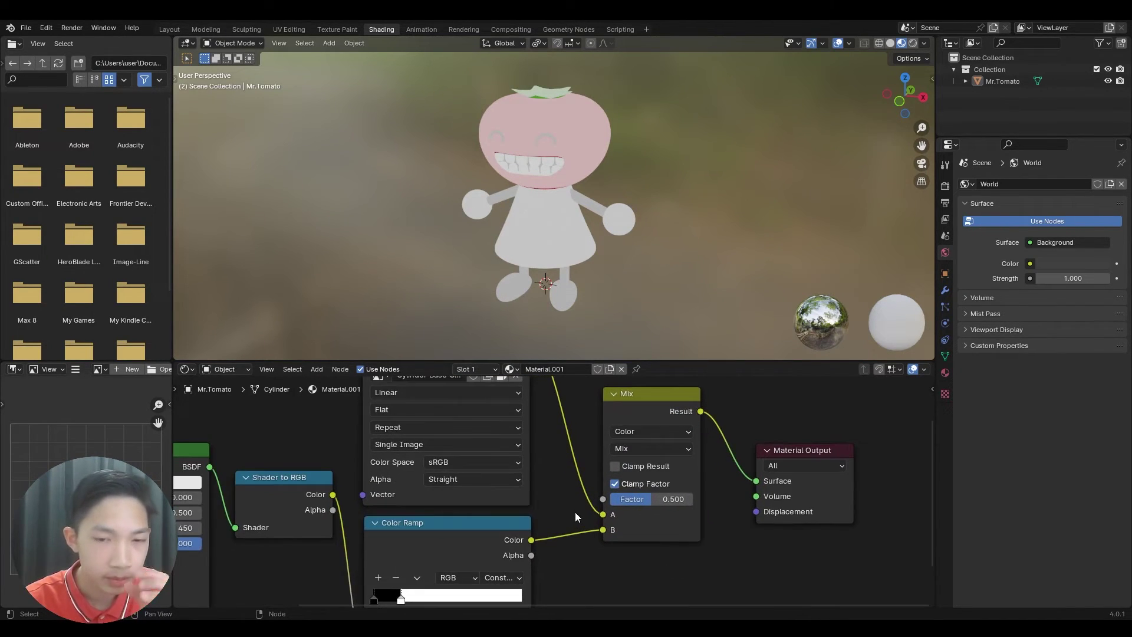
scroll(572, 519, "up", 1)
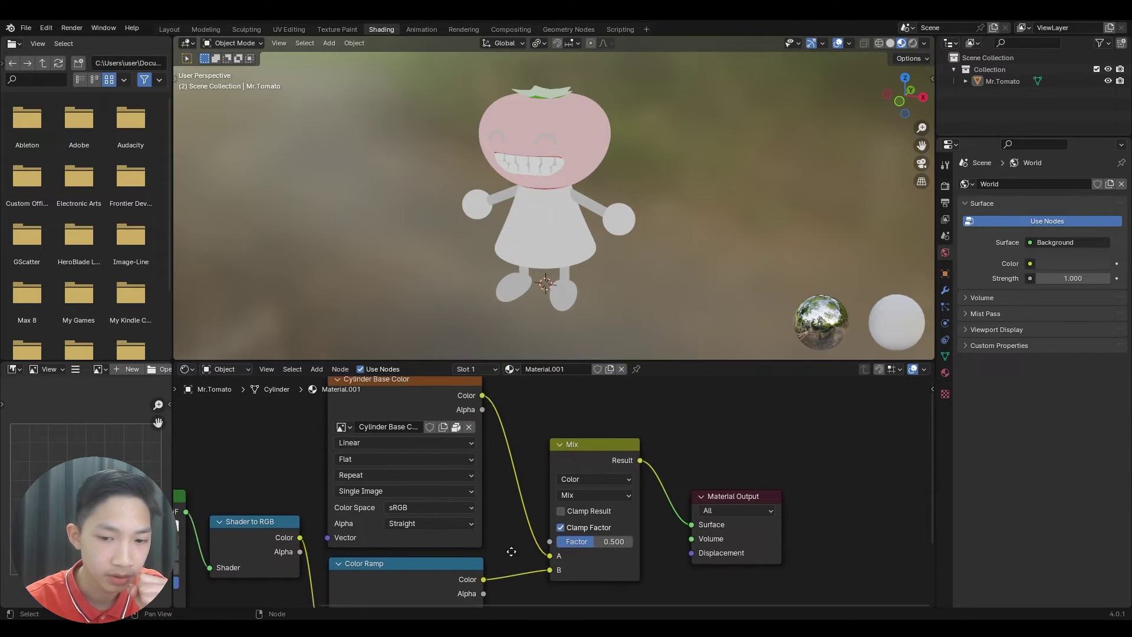
left_click(566, 500)
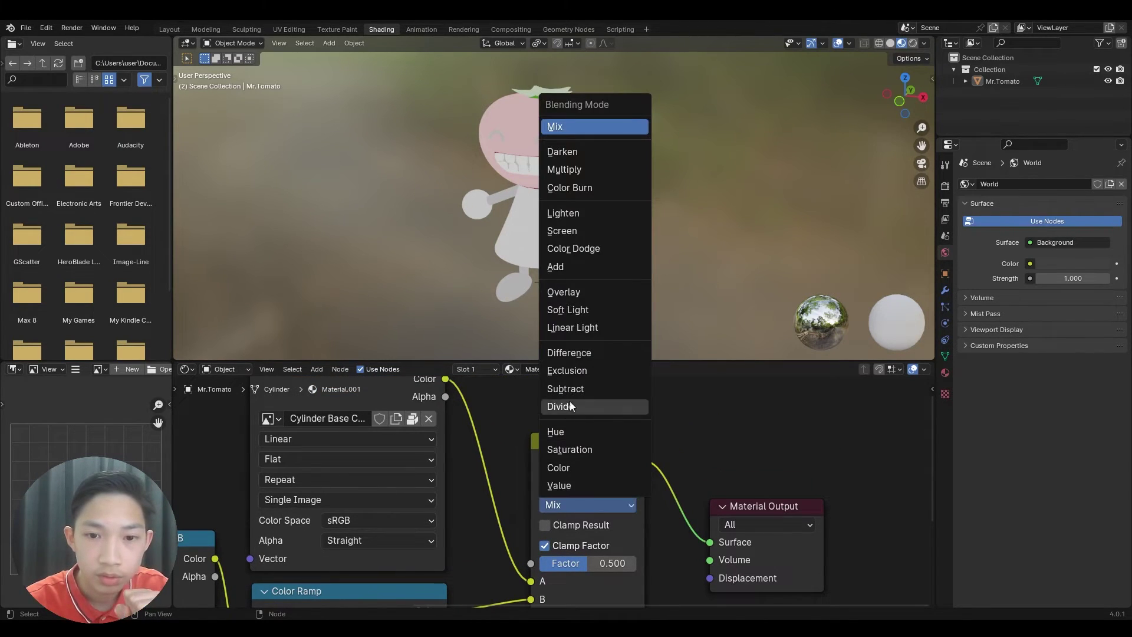
left_click(585, 511)
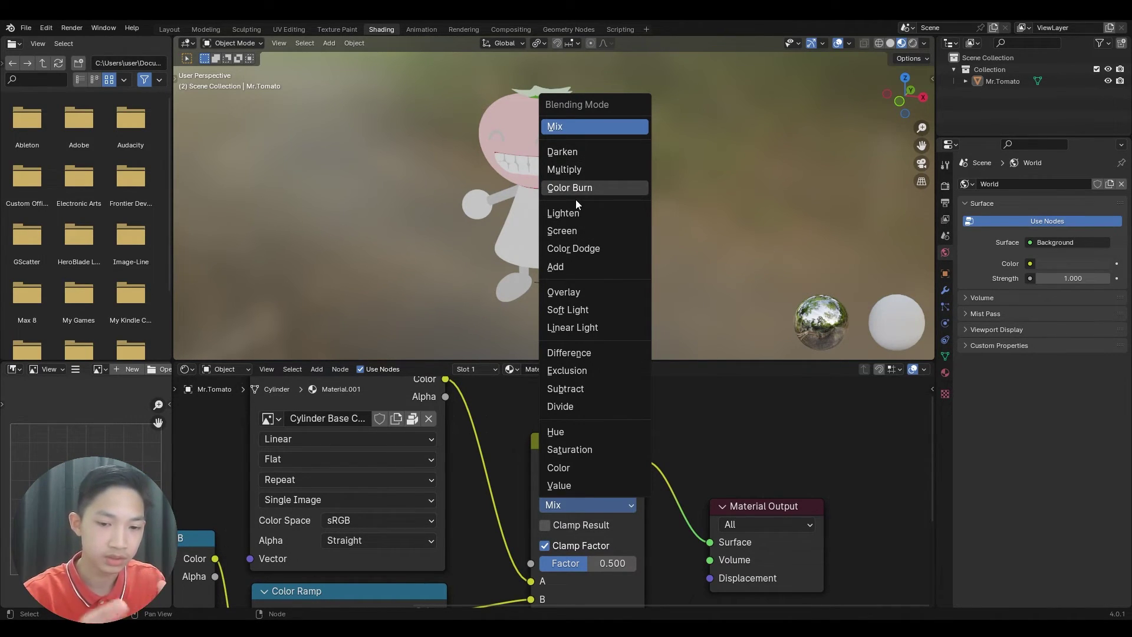
left_click(589, 169)
Adjust the Color Ramp's white stop to position 0.414 while checking the shadows on the character.
scroll(468, 448, "down", 2)
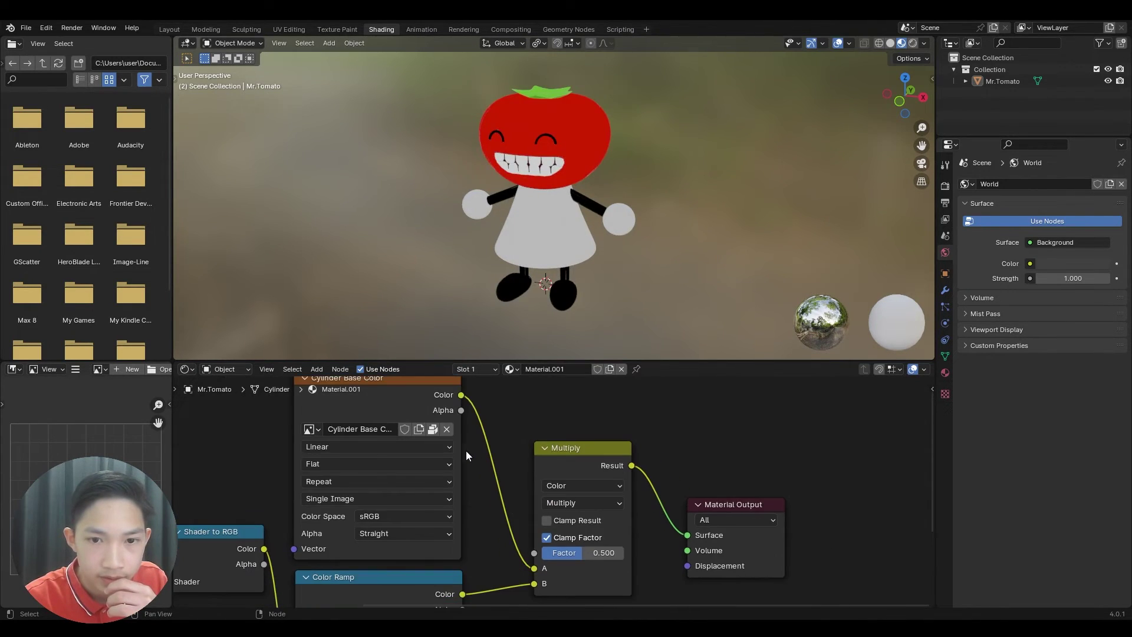
scroll(501, 530, "down", 3, "shift")
scroll(486, 549, "down", 2, "shift")
mouse_move(415, 516)
left_mouse_down()
mouse_move(512, 516)
mouse_move(464, 514)
left_mouse_up()
scroll(450, 314, "up", 2)
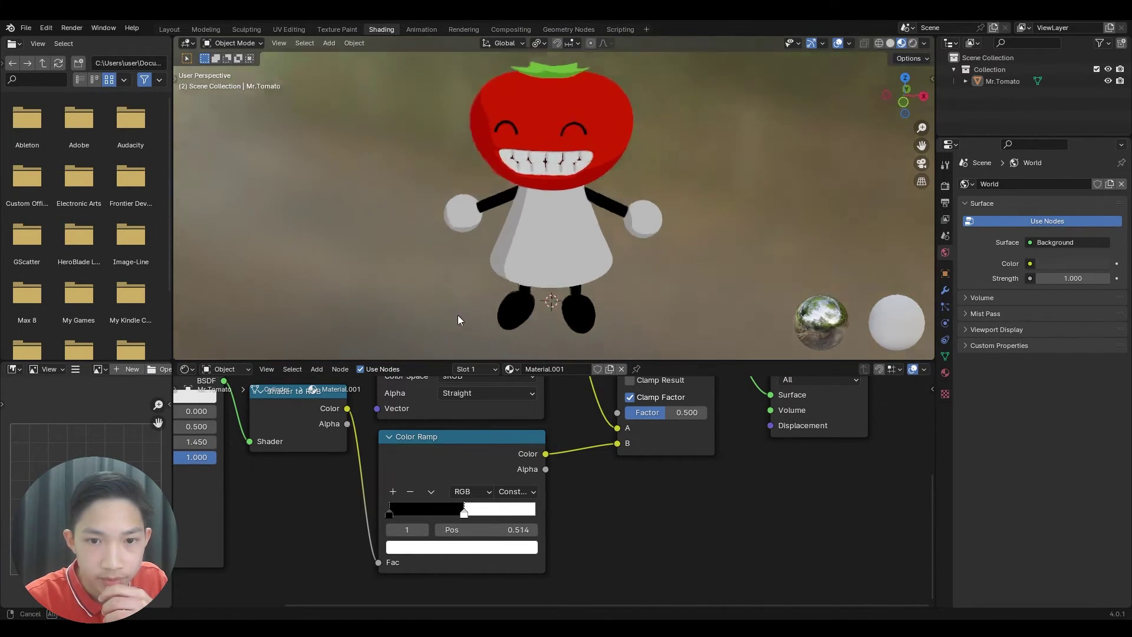
middle_click_drag(451, 313, 511, 324)
left_click_drag(464, 515, 453, 522)
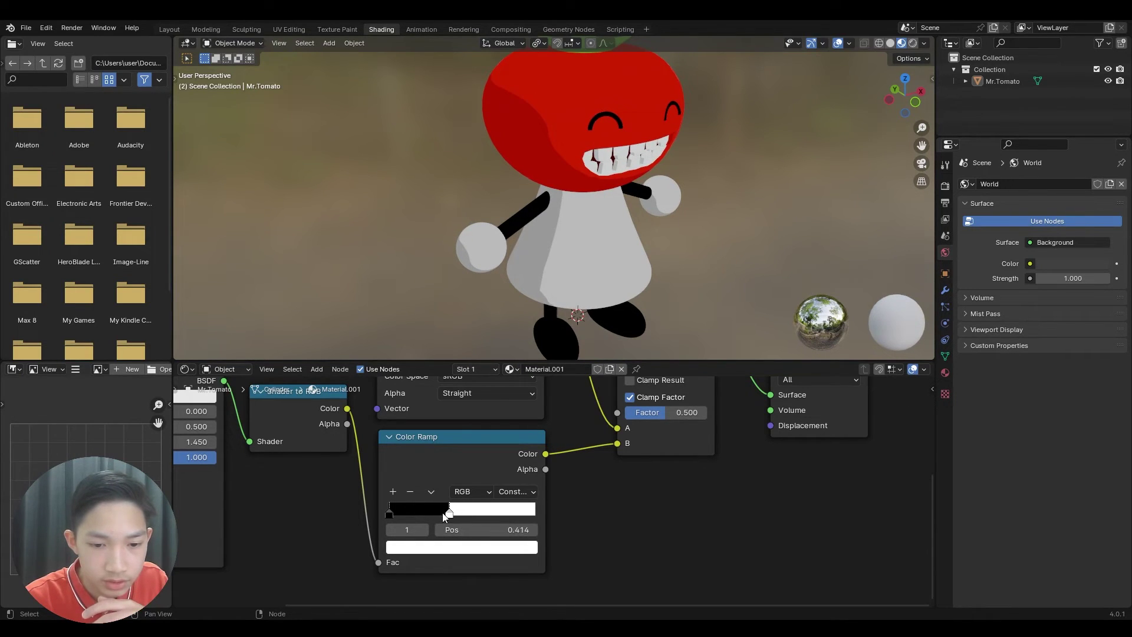
Add a stop to the Color Ramp, color it mid-grey, and shift it slightly toward the white stop.
left_click(393, 491)
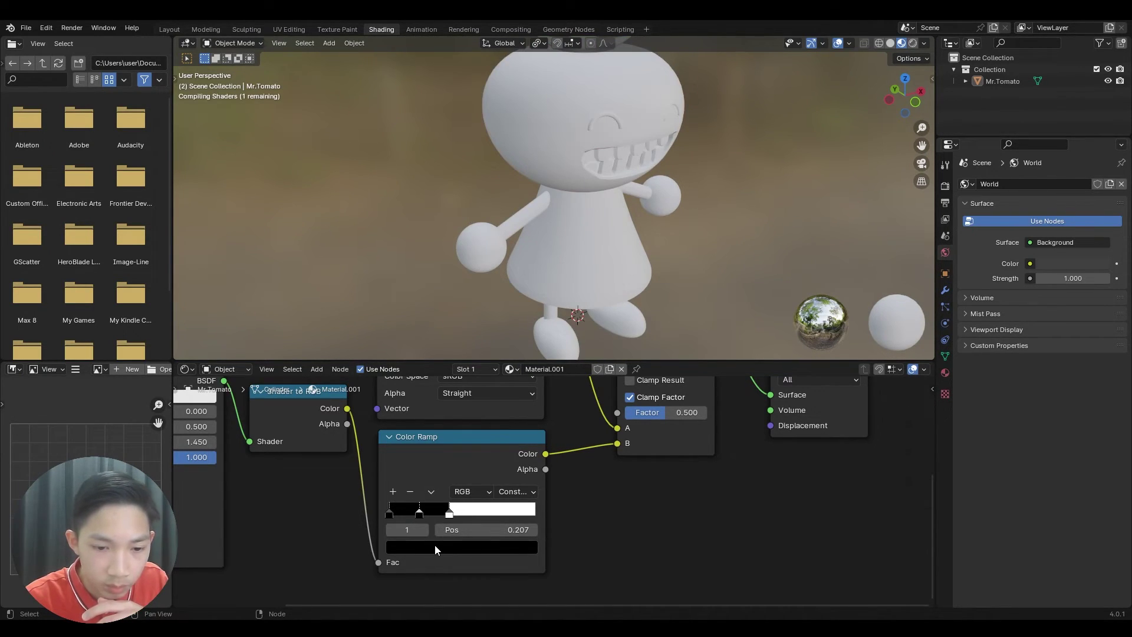
left_click(437, 546)
left_click_drag(532, 412, 528, 391)
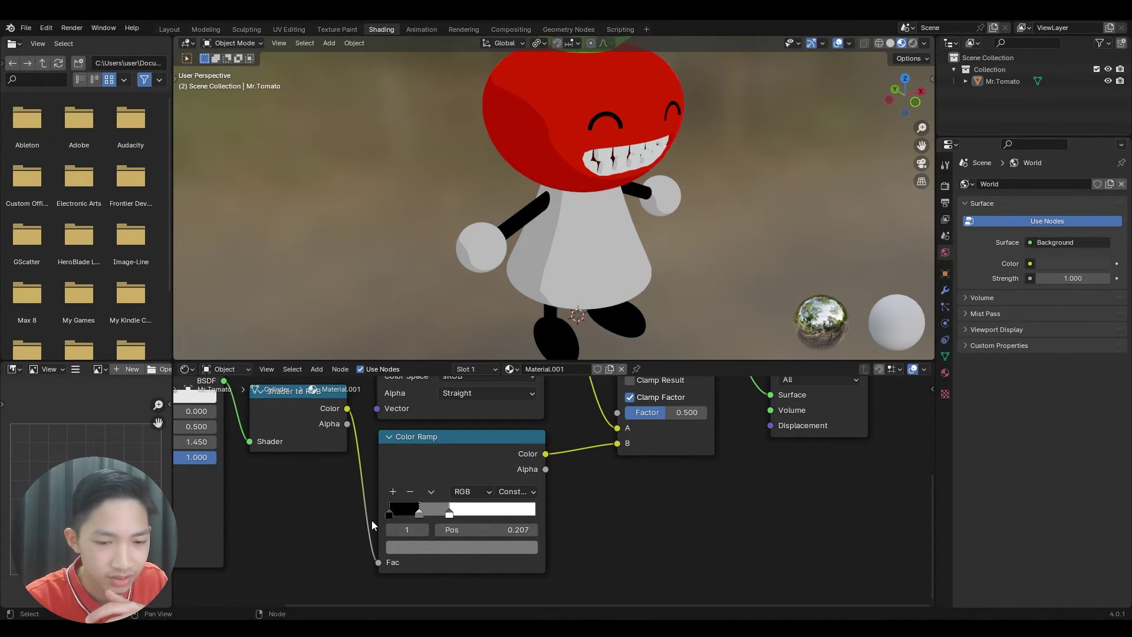
mouse_move(427, 514)
left_mouse_down()
mouse_move(417, 514)
mouse_move(427, 517)
left_mouse_up()
Move the Color Ramp's white stop to position 0.659 to widen the grey shadow band.
middle_click_drag(735, 256, 625, 316)
scroll(625, 316, "up", 3)
mouse_move(449, 514)
left_mouse_down()
mouse_move(516, 513)
mouse_move(485, 513)
left_mouse_up()
middle_click_drag(565, 188, 606, 182)
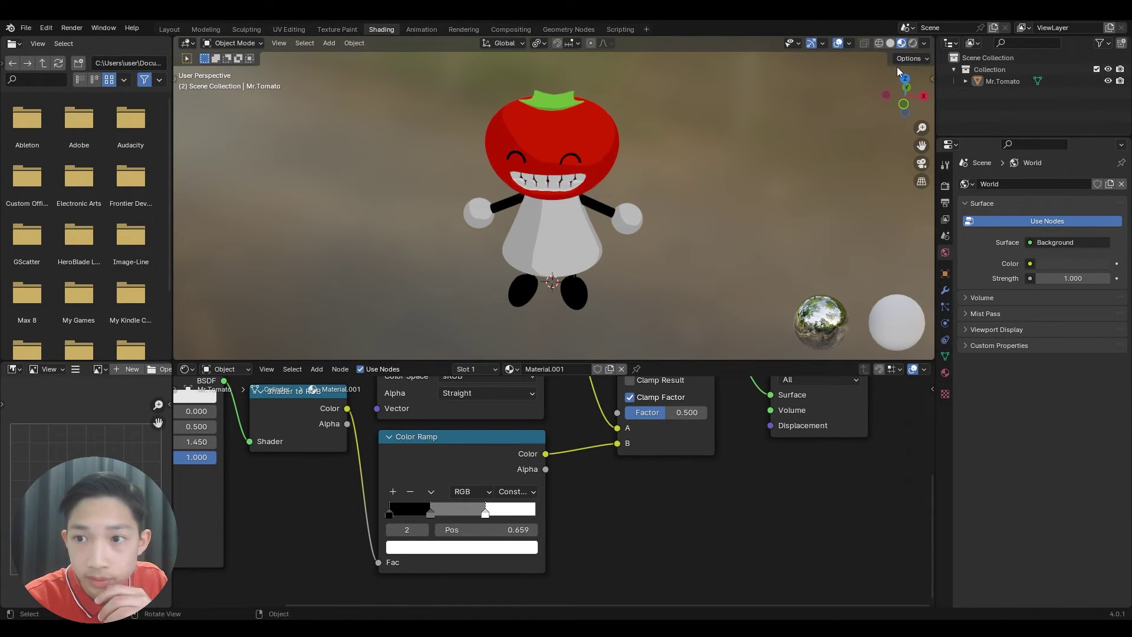
Switch to the Layout workspace for a larger view of the shaded Mr.Tomato.
key("z")
mouse_move(713, 271)
middle_mouse_down()
mouse_move(671, 271)
mouse_move(547, 224)
mouse_move(656, 250)
mouse_move(606, 246)
middle_mouse_up()
scroll(607, 247, "up", 2)
left_click(175, 29)
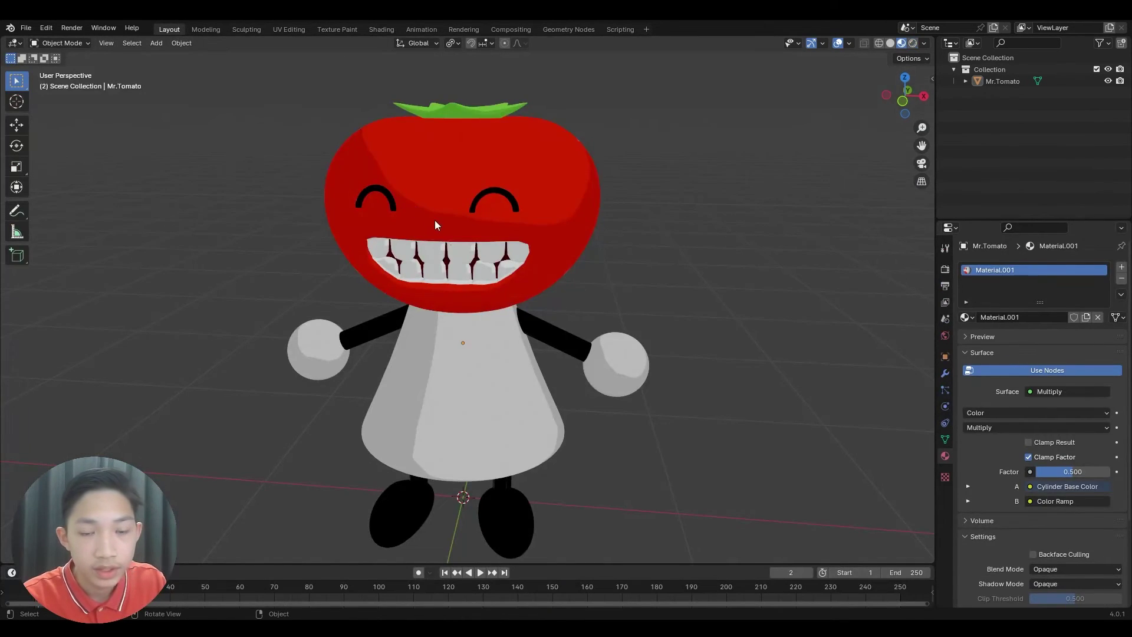
Select Mr.Tomato and examine the toon shading on the head, body and hands at different distances.
scroll(433, 218, "down", 2)
scroll(413, 313, "up", 2)
left_click(427, 312)
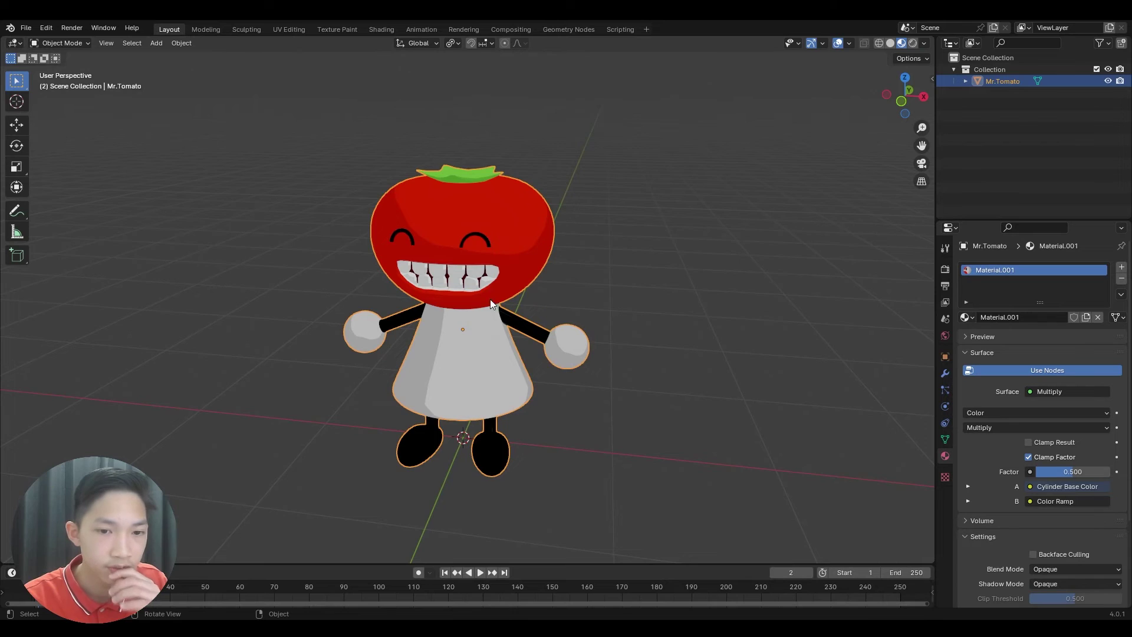
scroll(490, 296, "up", 4)
scroll(466, 327, "down", 5)
scroll(457, 329, "up", 2)
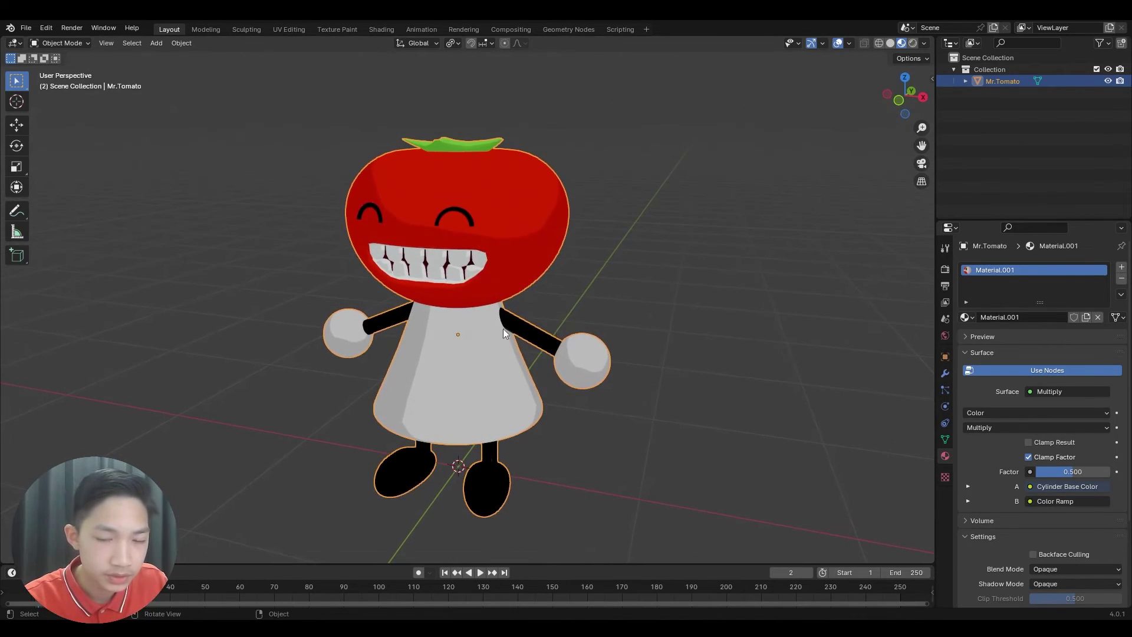
left_click(634, 305)
scroll(469, 426, "up", 2)
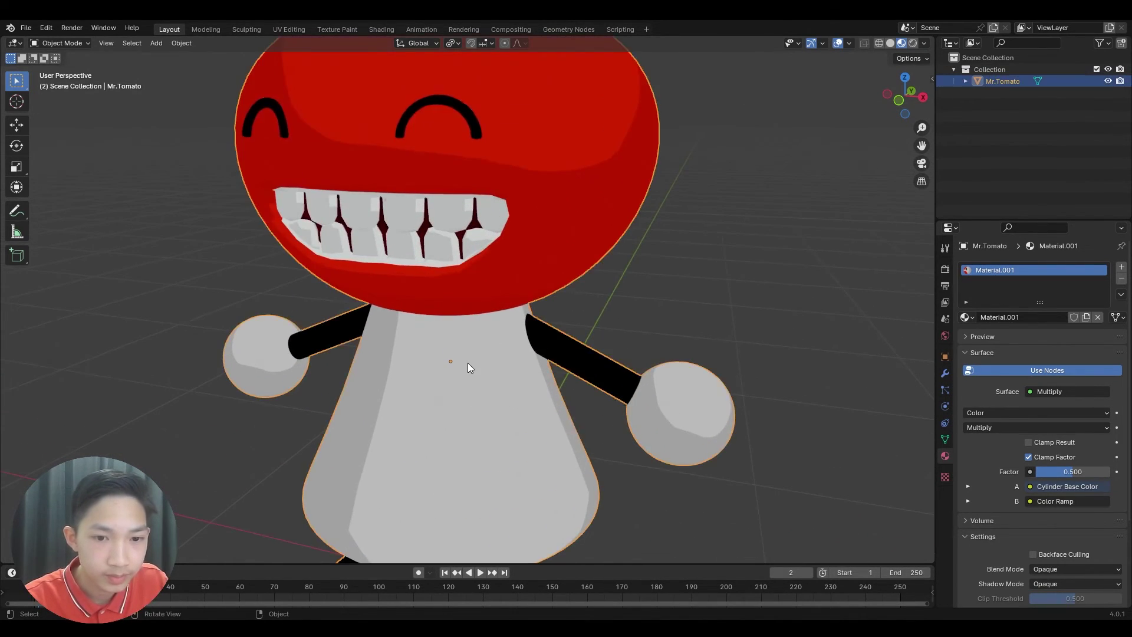
Inspect the mesh around Mr.Tomato's teeth up close in Edit Mode, then return to Object Mode.
left_click(468, 362)
scroll(456, 317, "up", 6)
key("Tab")
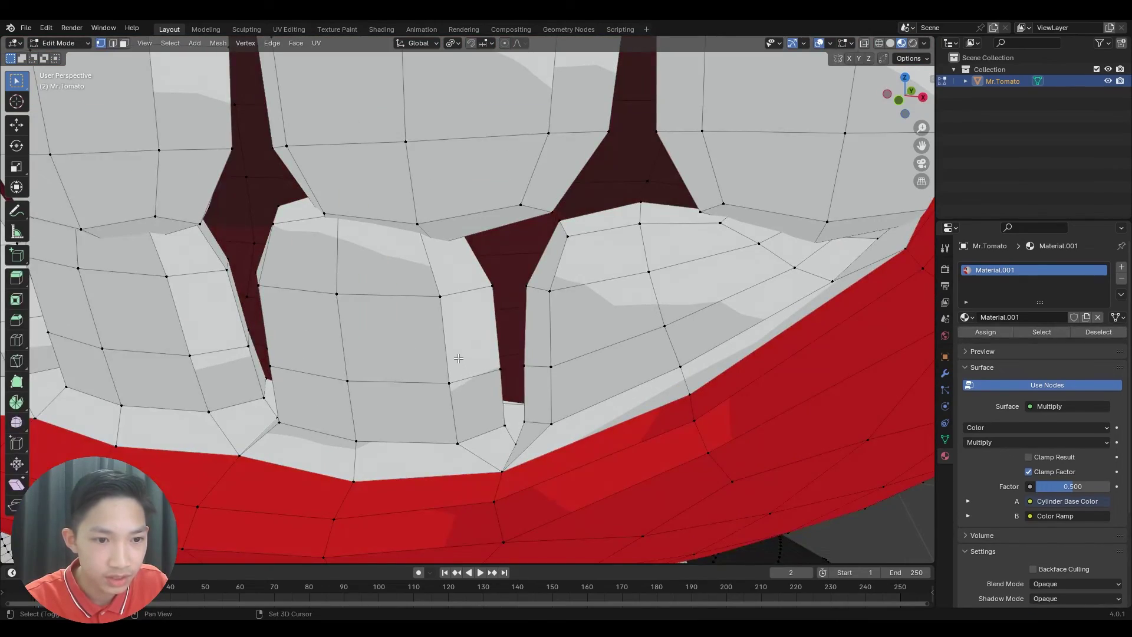
scroll(468, 371, "up", 8)
scroll(590, 412, "down", 10)
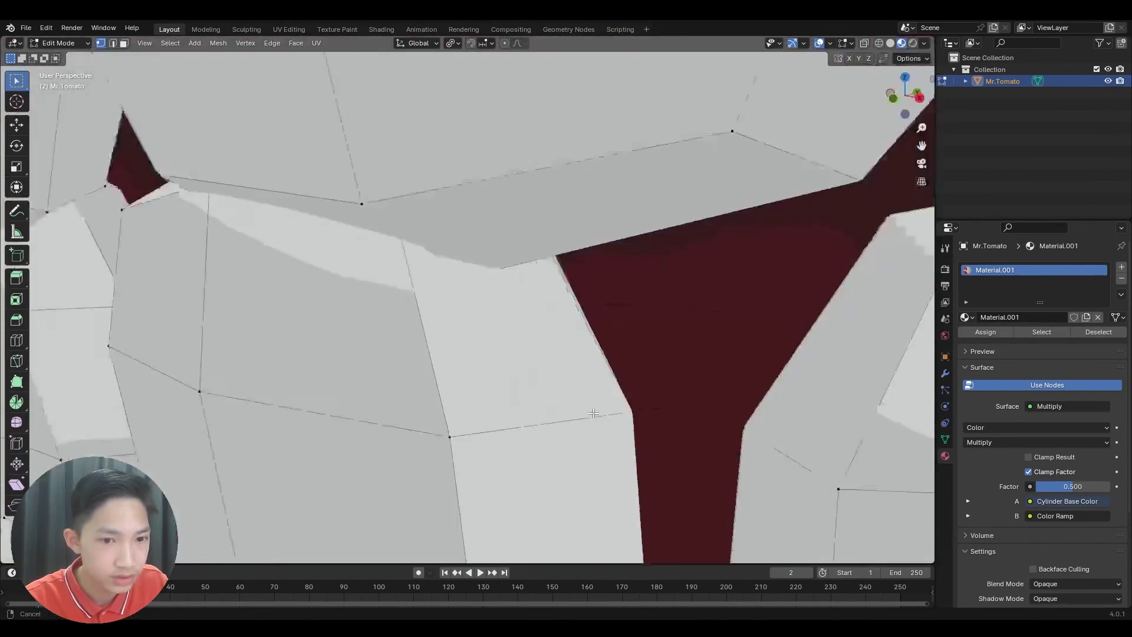
key("Tab")
scroll(590, 413, "down", 3)
scroll(566, 406, "down", 6)
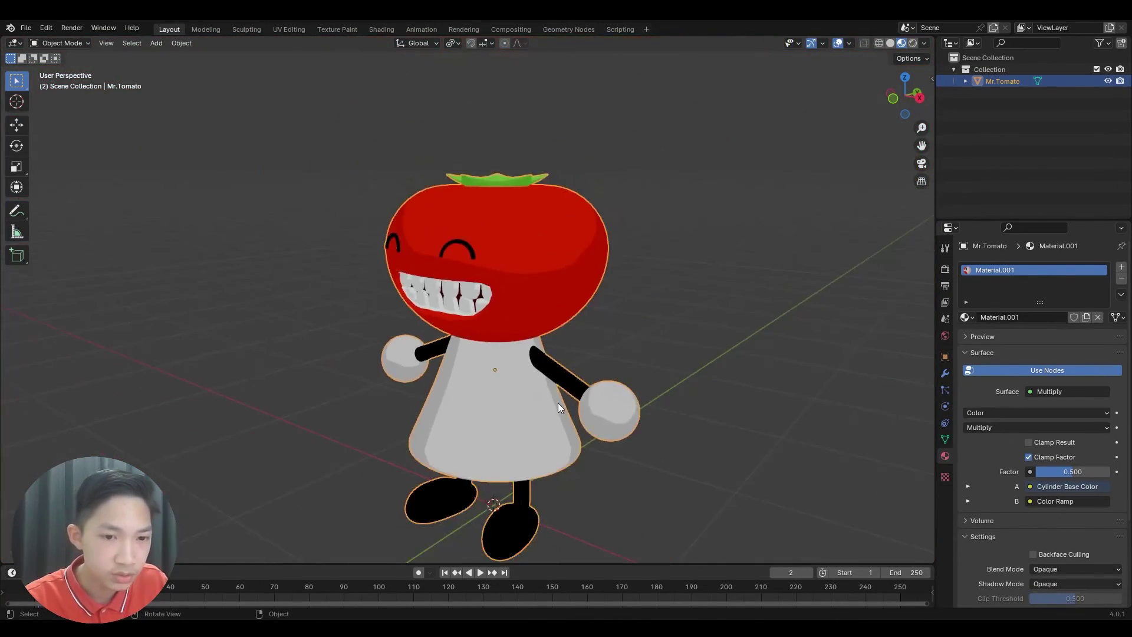
scroll(558, 402, "down", 1)
Check Mr.Tomato's toon shading in a three-quarter view and leave the character deselected.
left_click(613, 359)
middle_click_drag(613, 366, 570, 375)
left_click(570, 376)
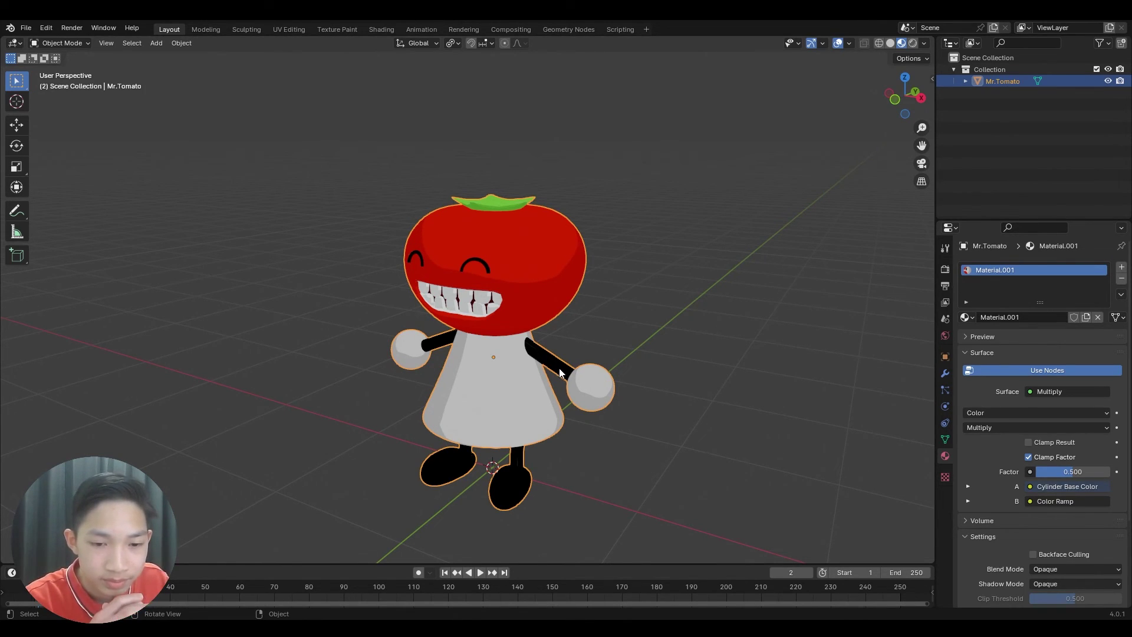
left_click(662, 286)
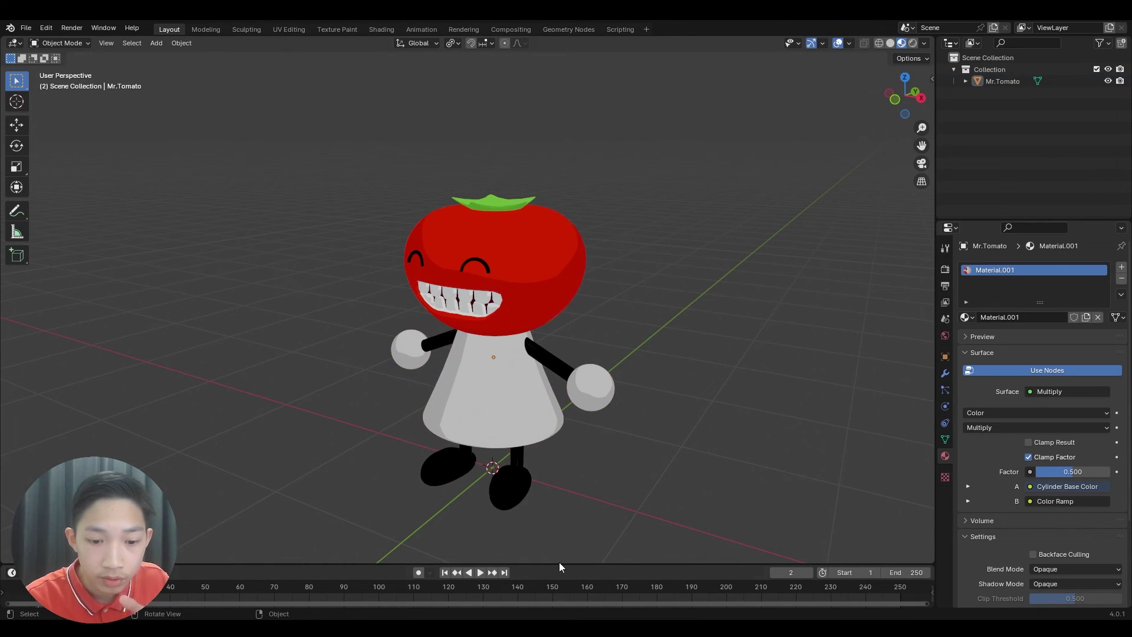